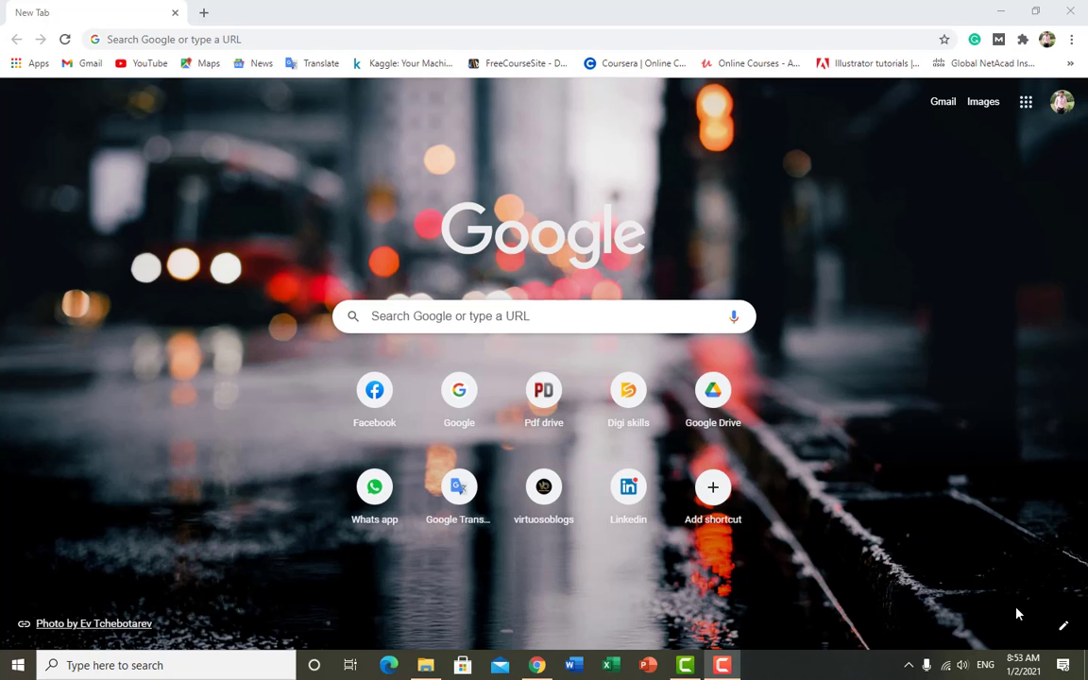
{"action": "left_click", "coordinate": [166, 39]}
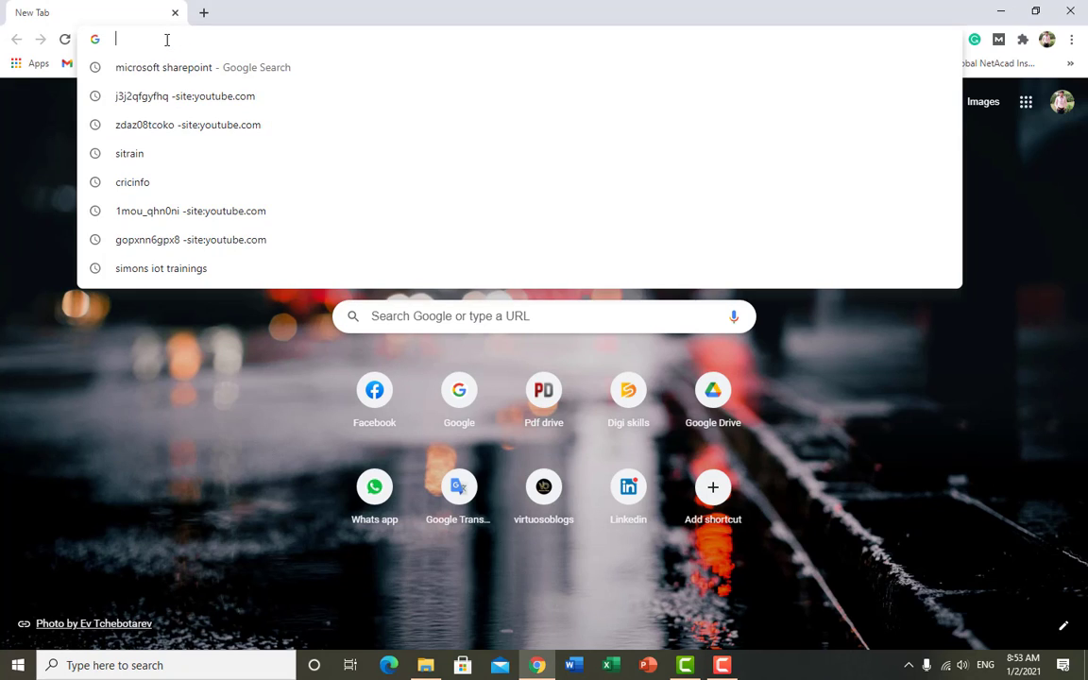
{"action": "type", "text": "www."}
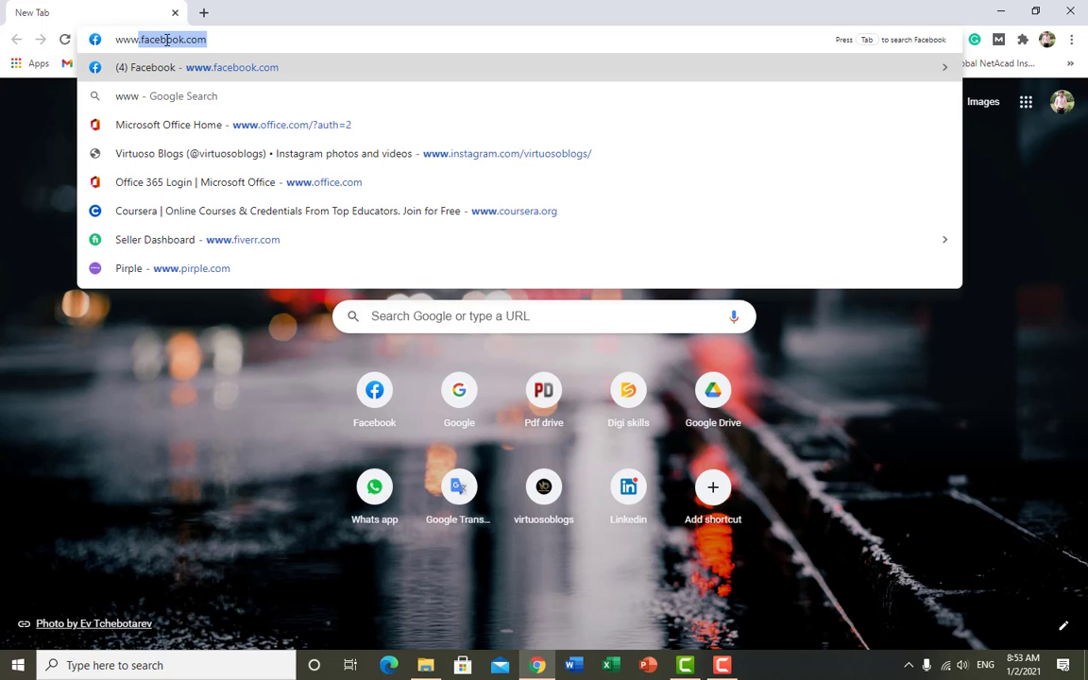
{"action": "type", "text": ".offi"}
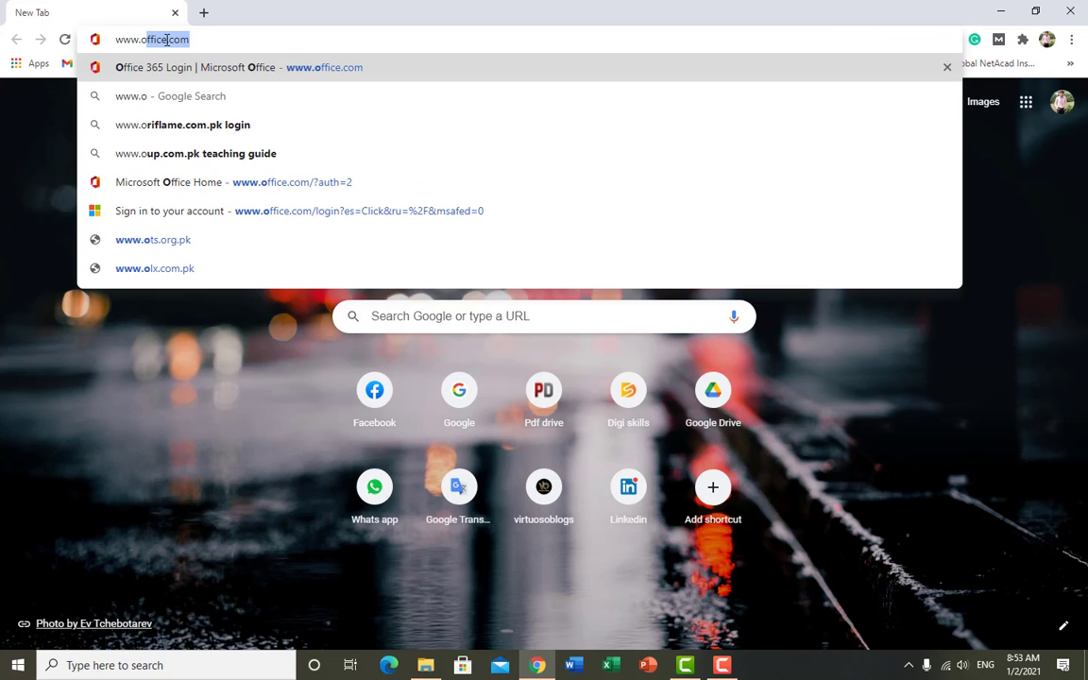
{"action": "key", "text": "Return"}
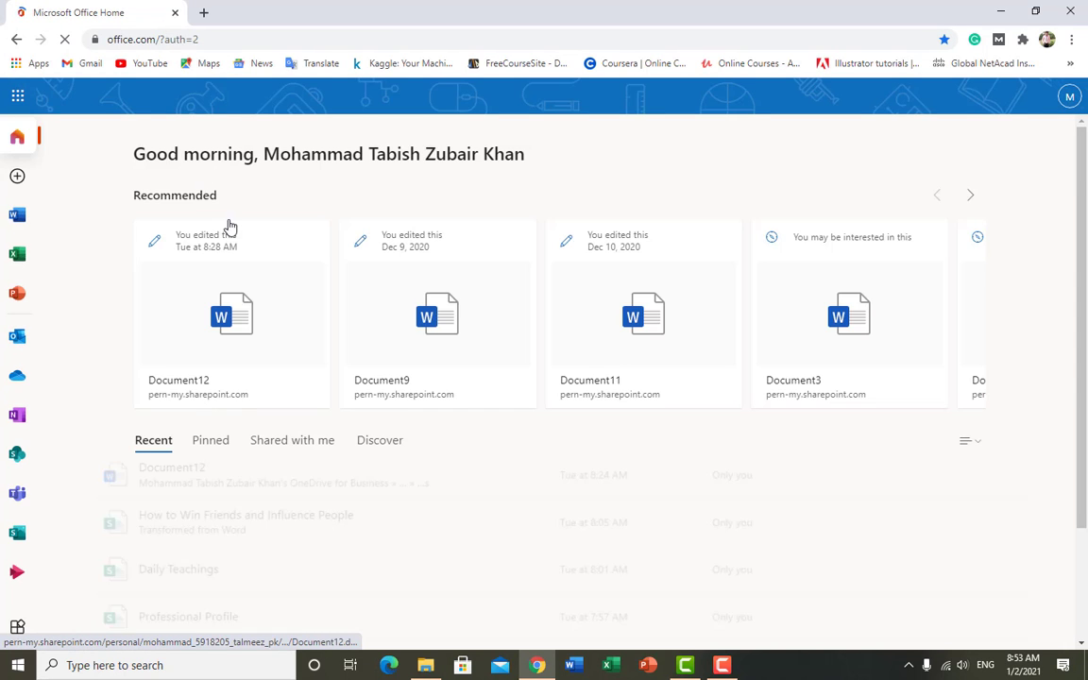
Open SharePoint from the Office 365 app list.
{"action": "scroll", "coordinate": [230, 219], "scroll_direction": "down", "scroll_amount": 2}
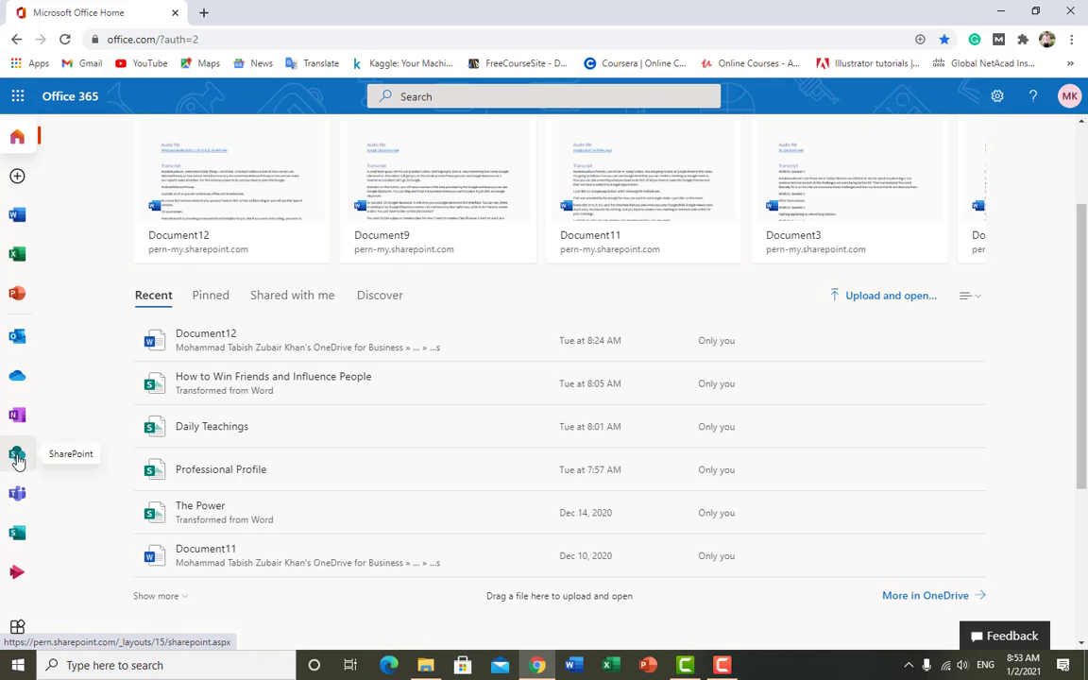
{"action": "left_click", "coordinate": [17, 95]}
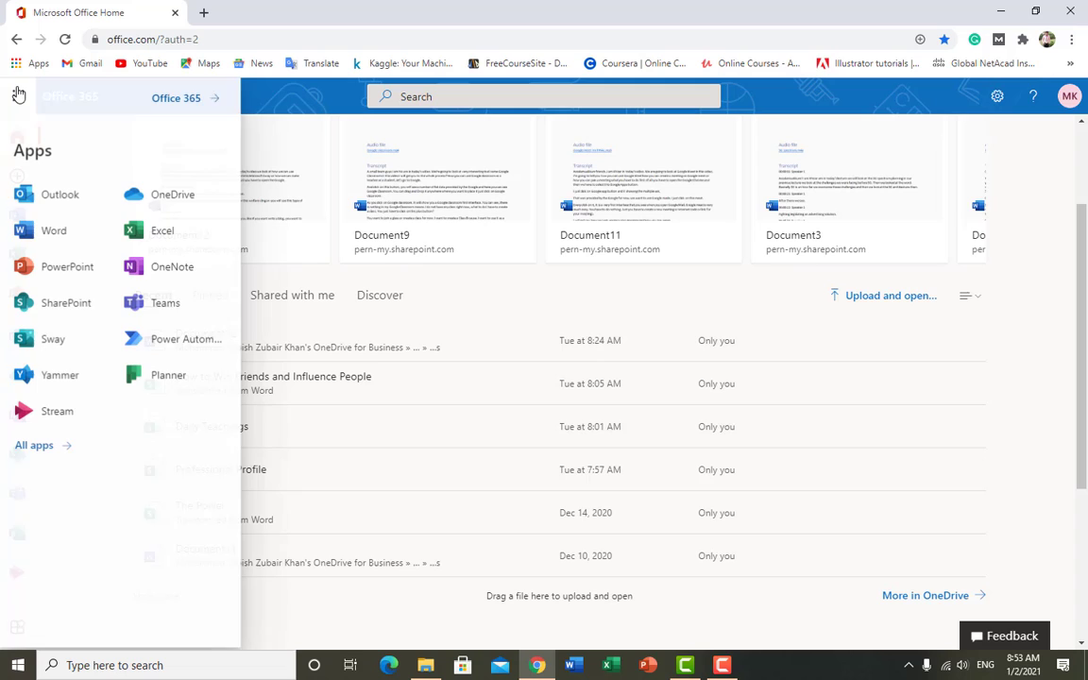
{"action": "left_click", "coordinate": [66, 304]}
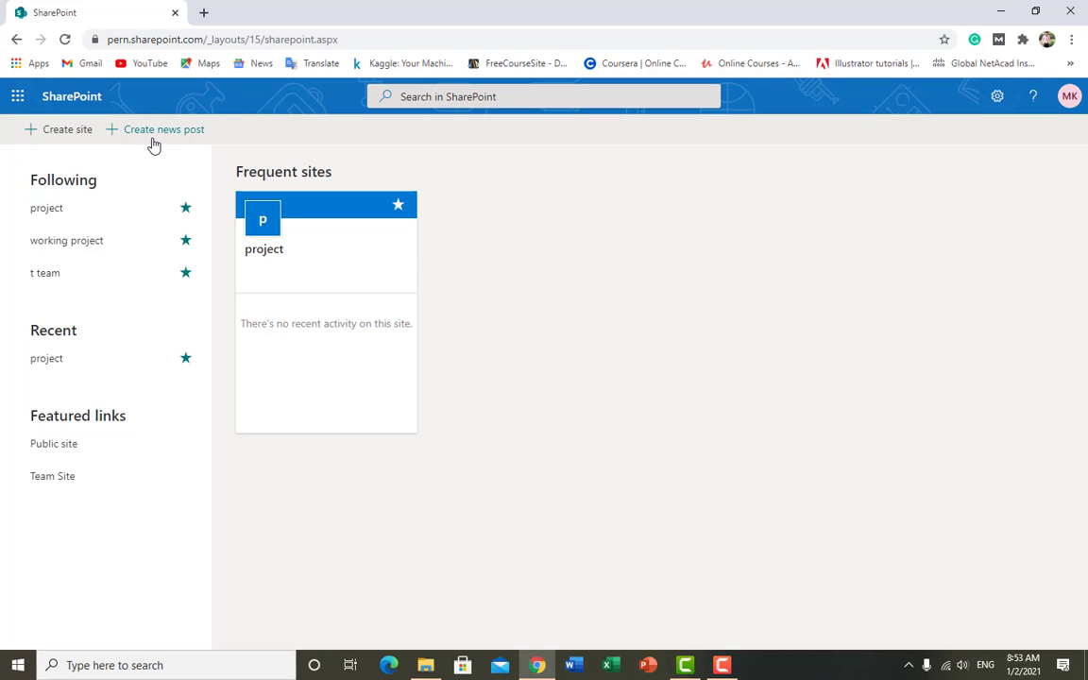
{"action": "left_click", "coordinate": [73, 130]}
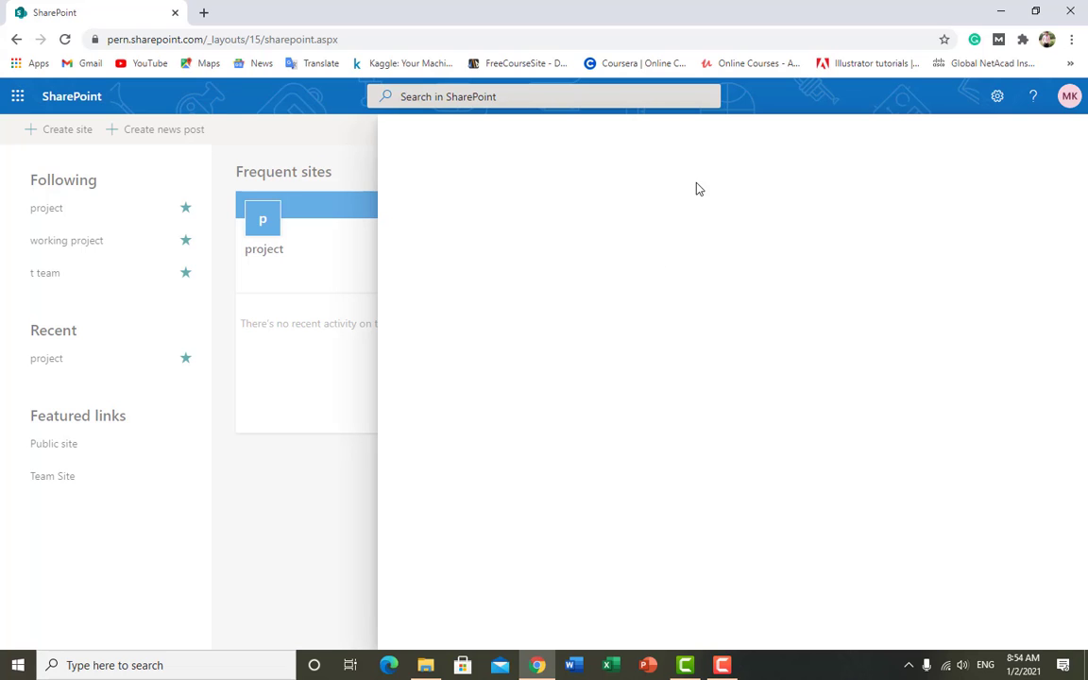
{"action": "left_click", "coordinate": [82, 129]}
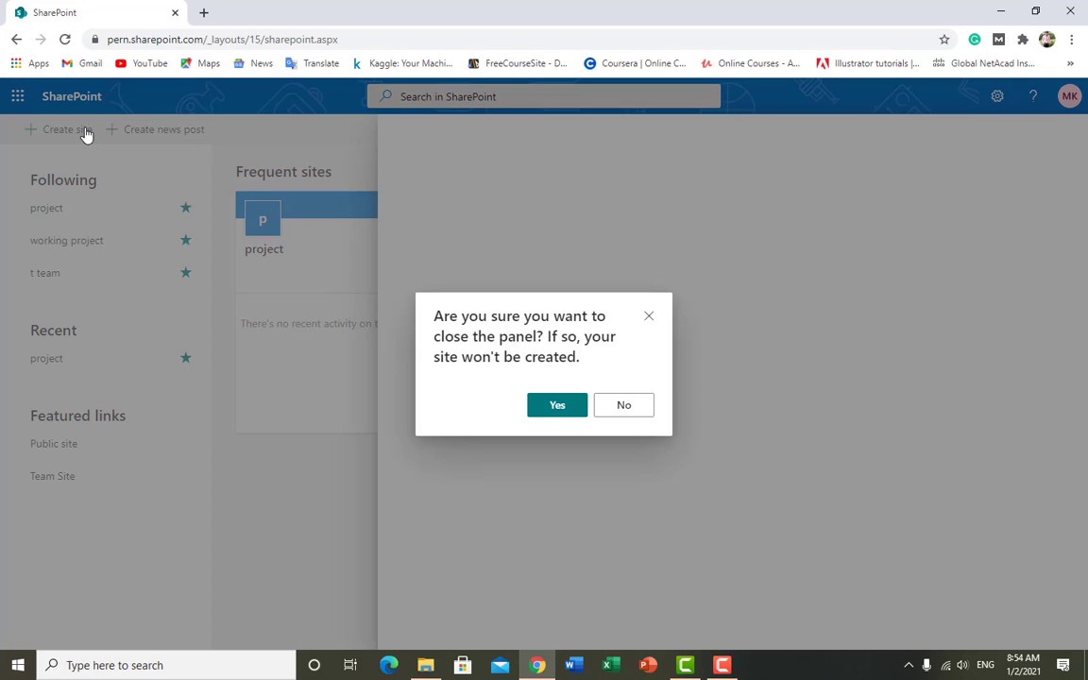
{"action": "left_click", "coordinate": [558, 411]}
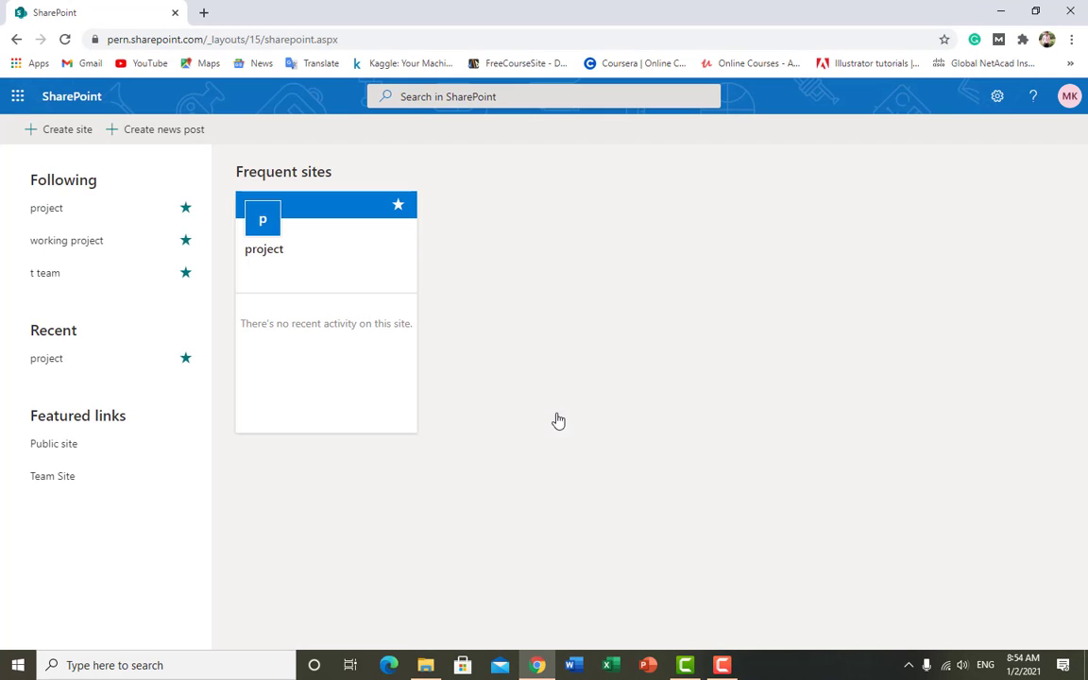
Start creating a SharePoint team site and name it "Daily Teachings".
{"action": "left_click", "coordinate": [73, 131]}
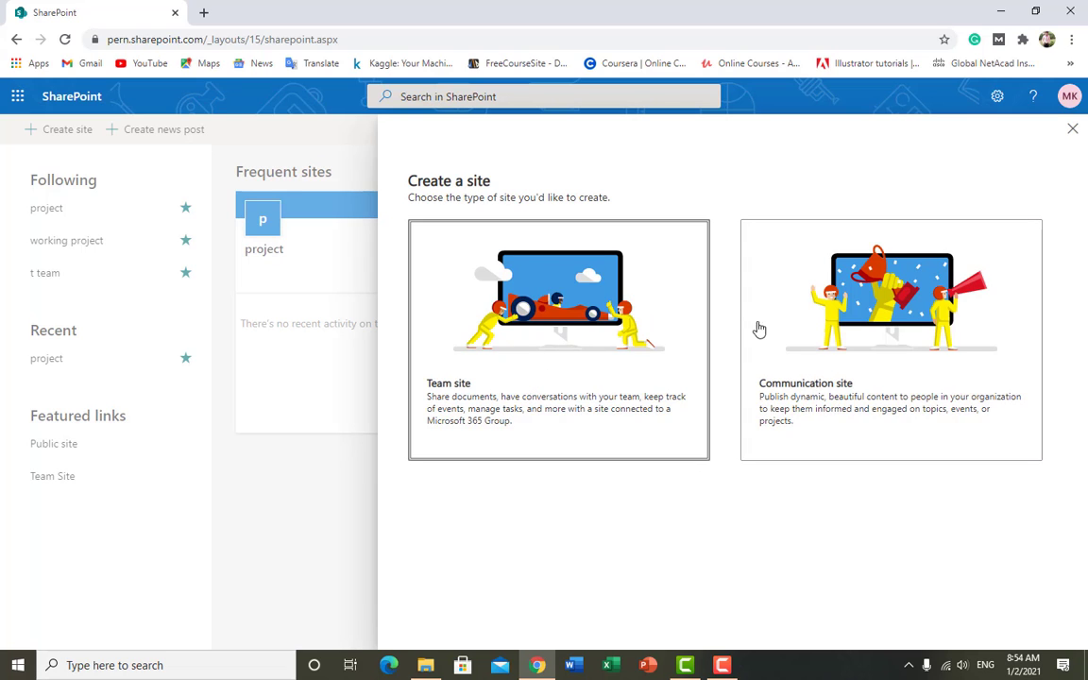
{"action": "left_click", "coordinate": [490, 376]}
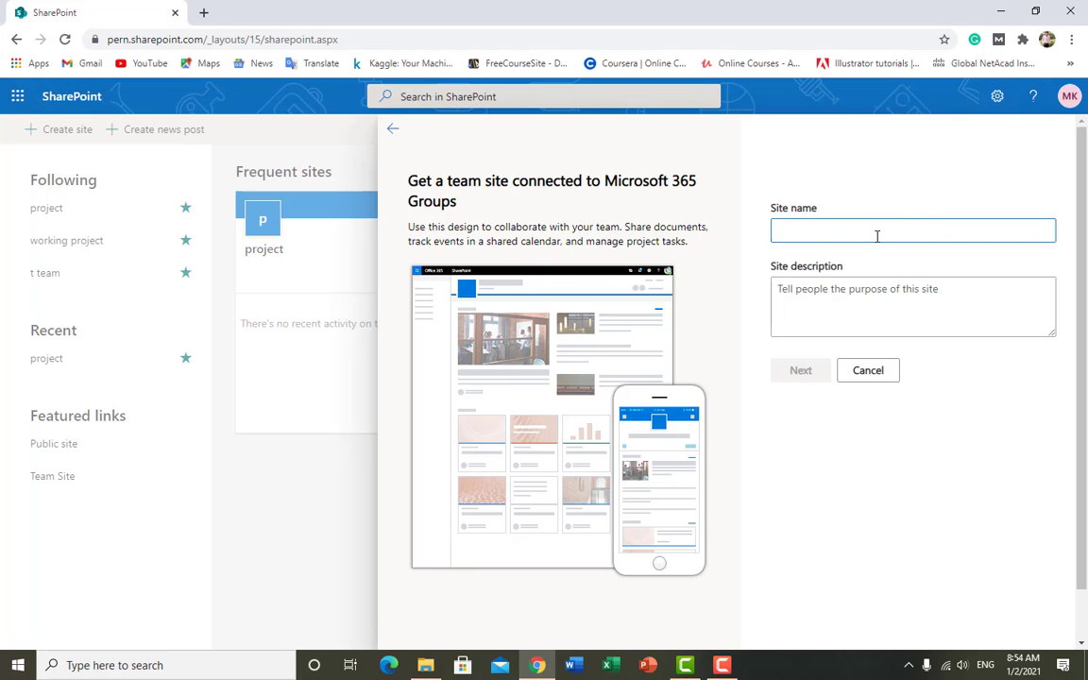
{"action": "type", "text": "Dai"}
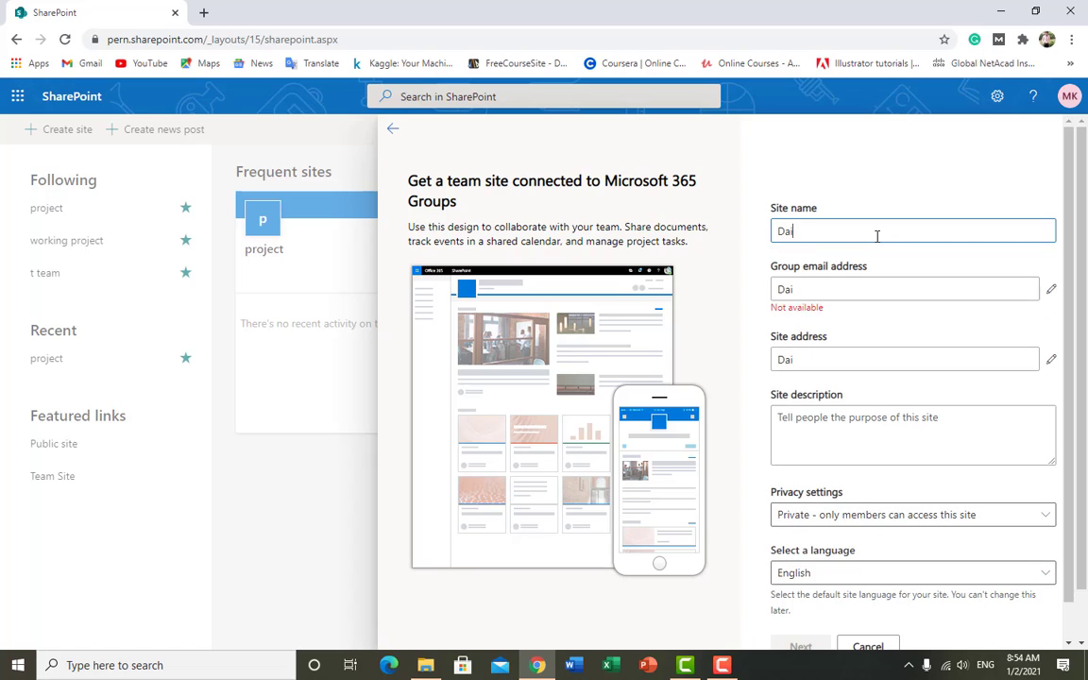
{"action": "type", "text": "ly Twachi"}
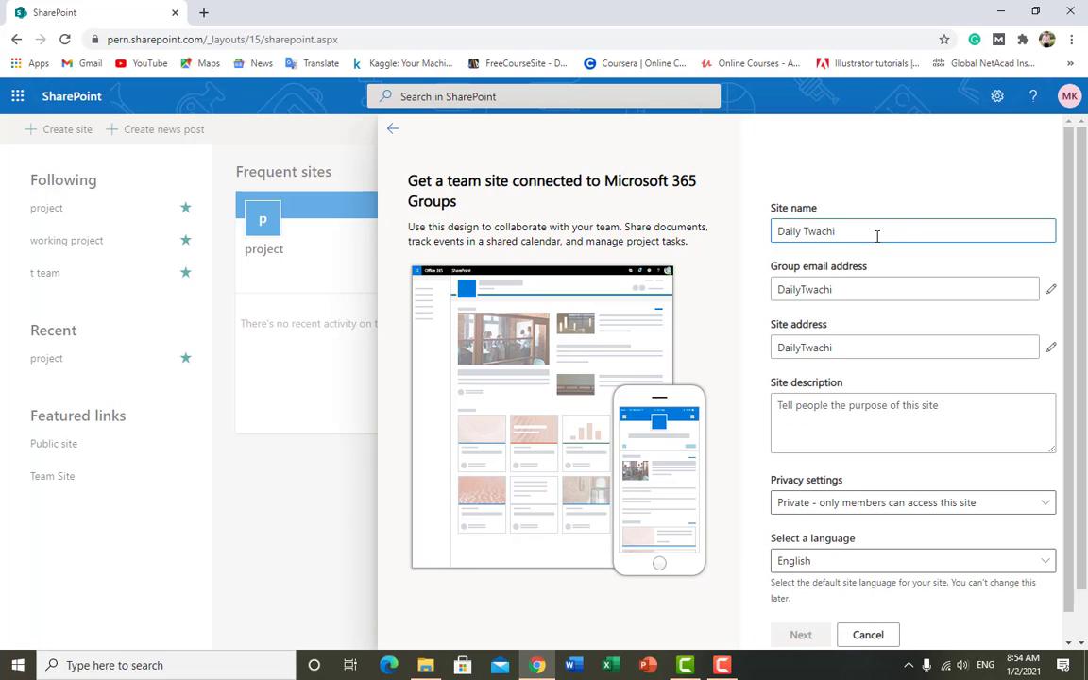
{"action": "type", "text": "ngs"}
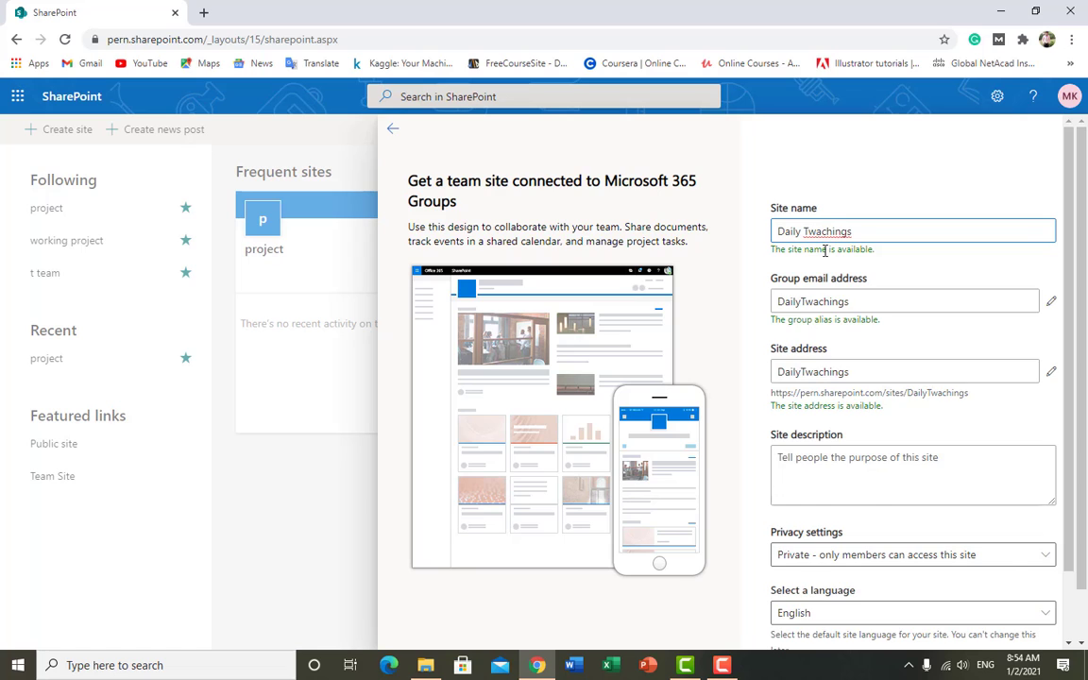
{"action": "key", "text": "BackSpace"}
{"action": "type", "text": "e"}
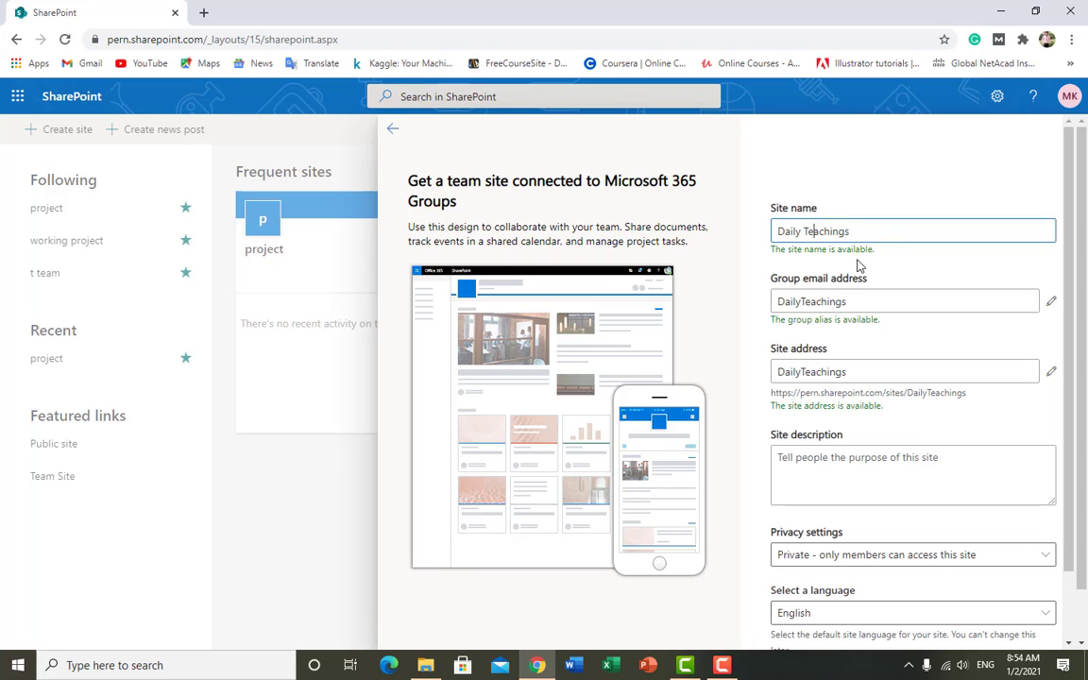
Leave the site description empty, keep privacy at "Private - only members can access this site" and the language at English, and continue to adding group members.
{"action": "scroll", "coordinate": [858, 264], "scroll_direction": "down", "scroll_amount": 2}
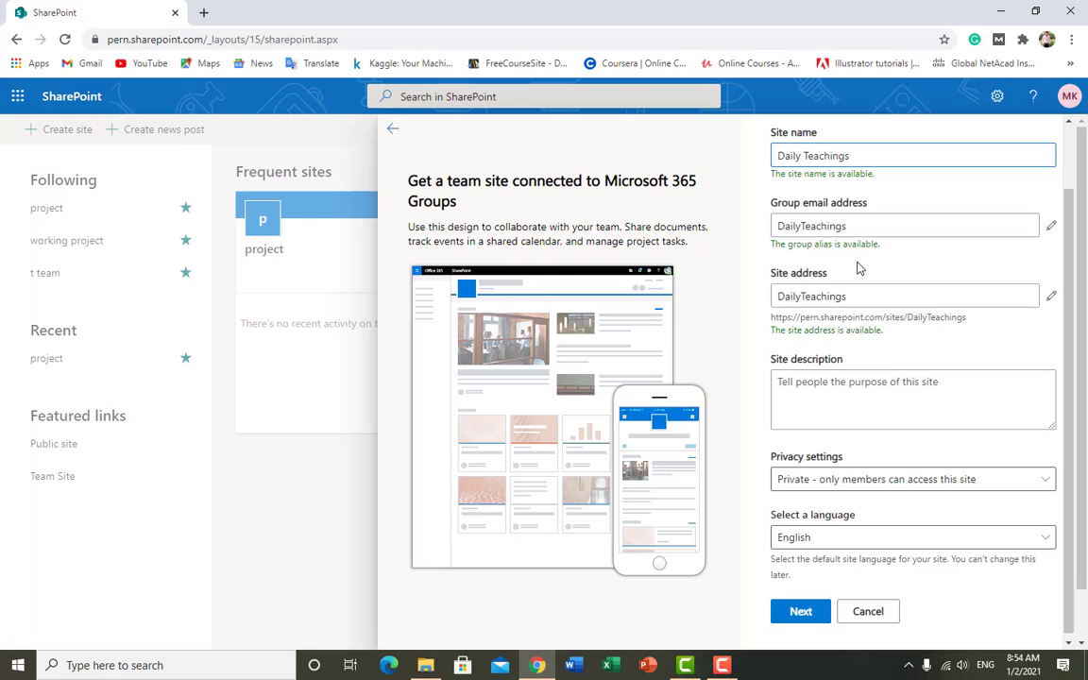
{"action": "left_click", "coordinate": [817, 387]}
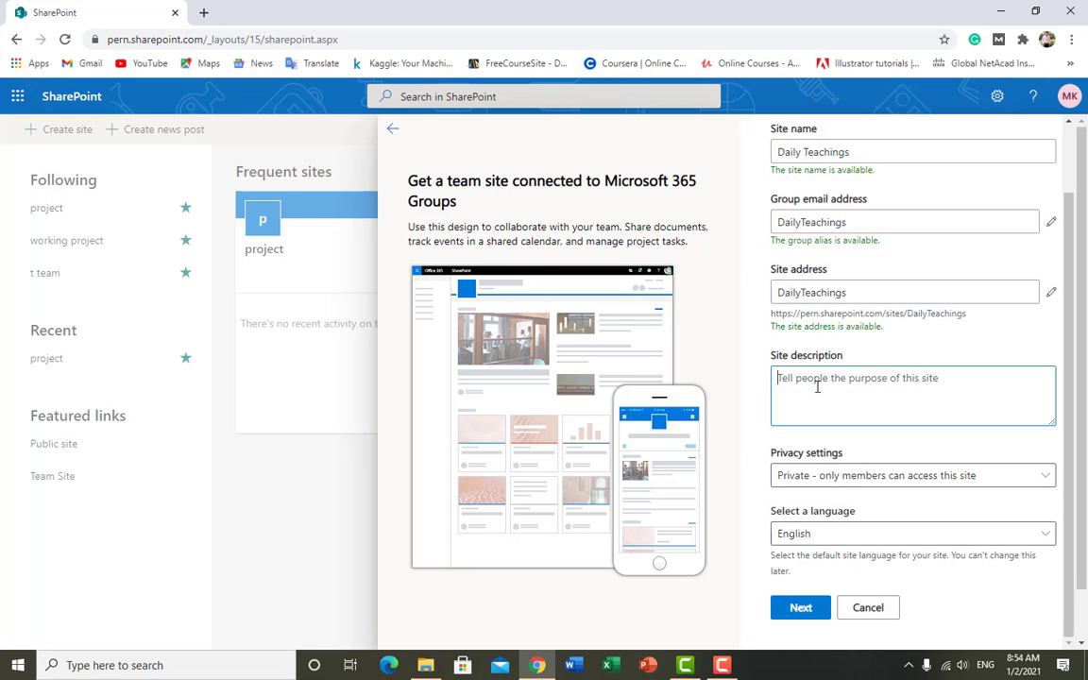
{"action": "left_click", "coordinate": [1011, 481]}
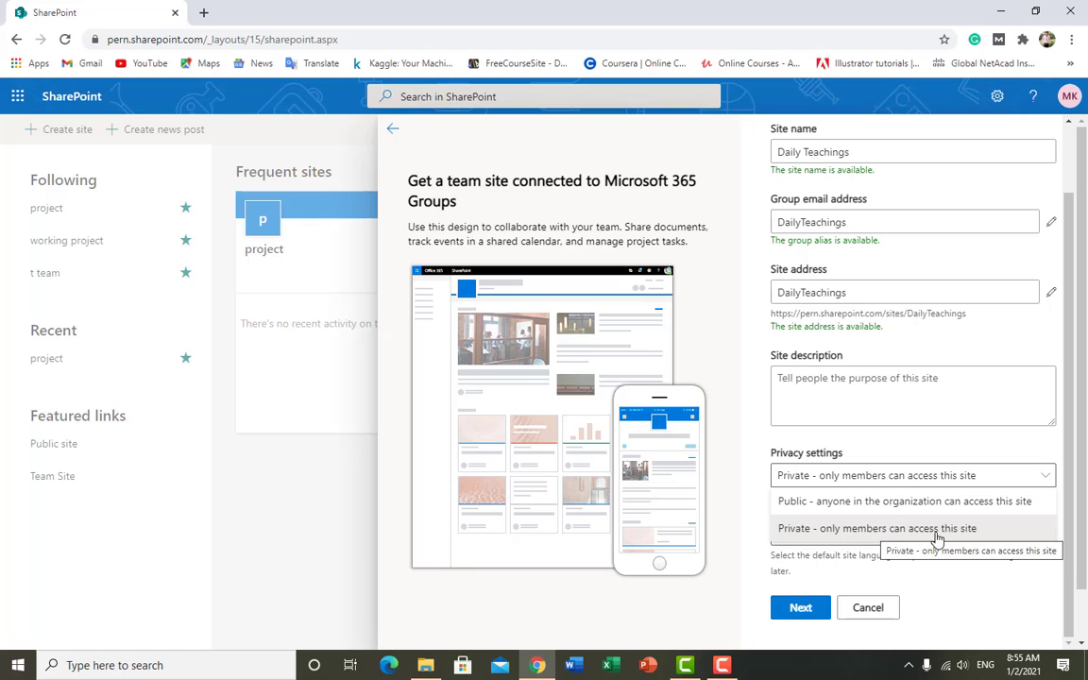
{"action": "left_click", "coordinate": [1008, 475]}
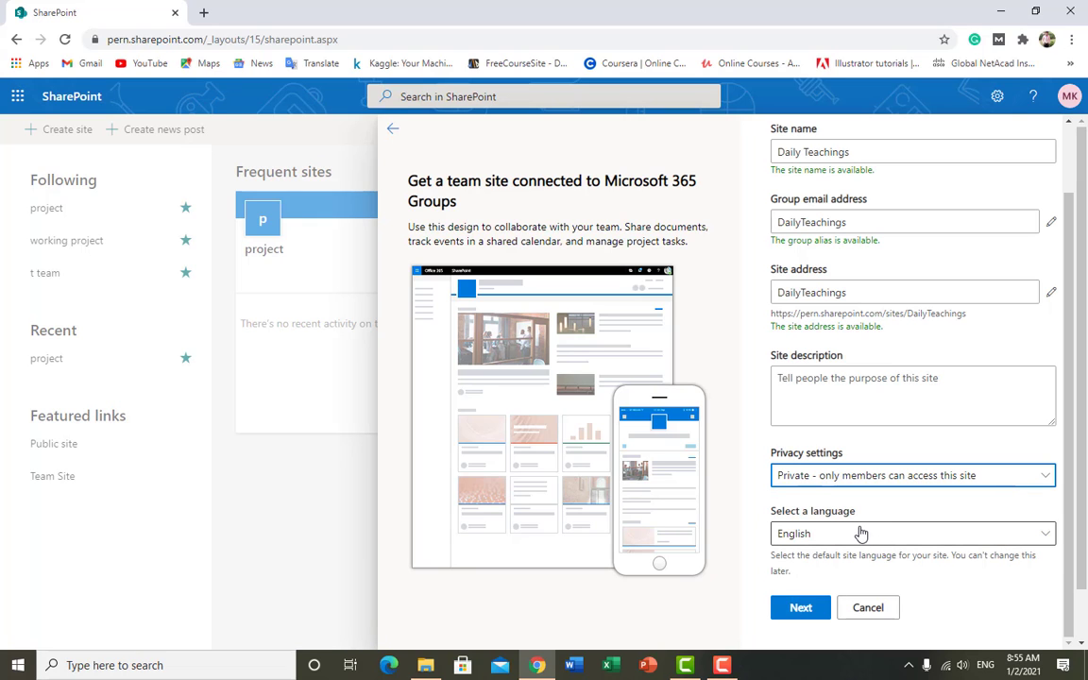
{"action": "left_click", "coordinate": [1046, 535]}
{"action": "left_click", "coordinate": [1045, 535]}
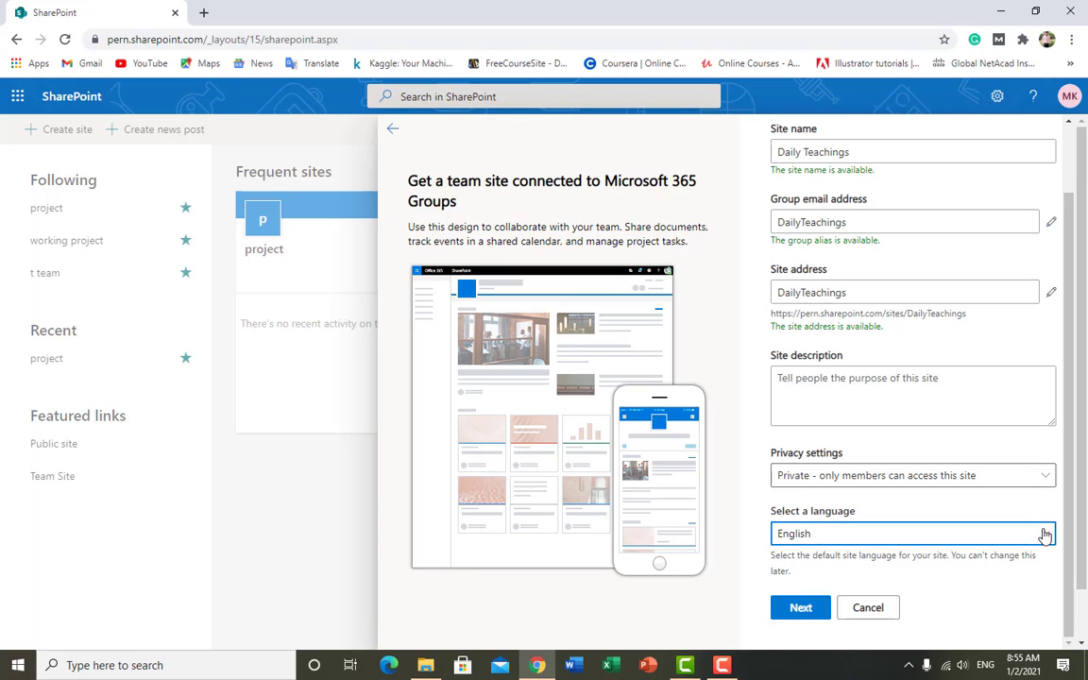
{"action": "left_click", "coordinate": [805, 610]}
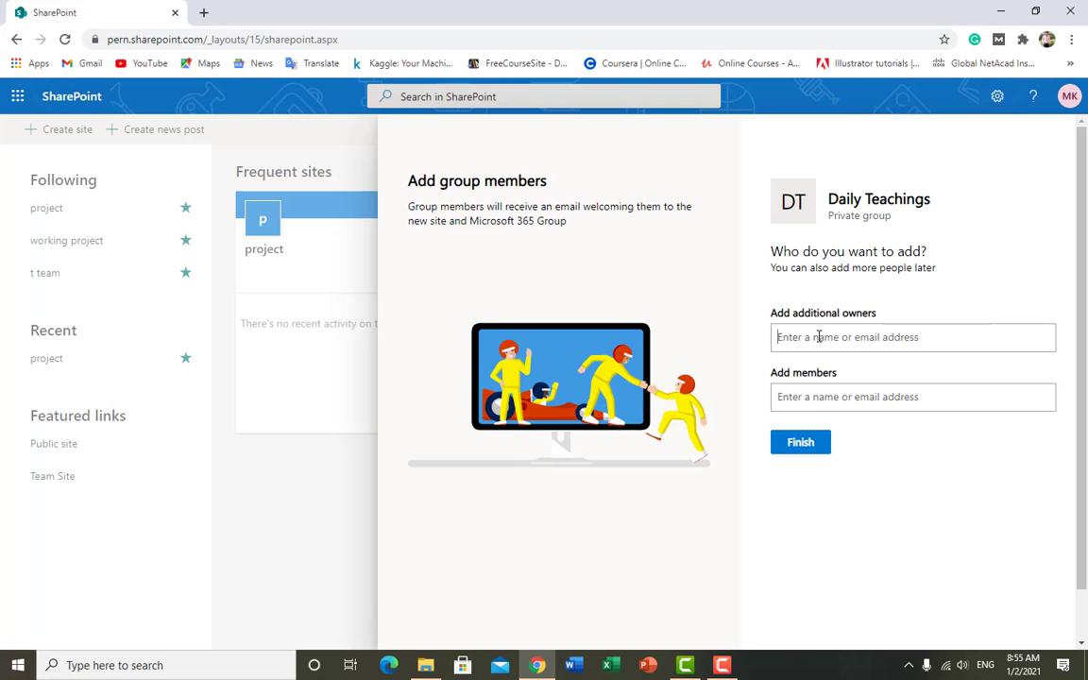
Add the same colleague as additional owner and as member of the Daily Teachings group, and finish creating the site.
{"action": "type", "text": "usaid"}
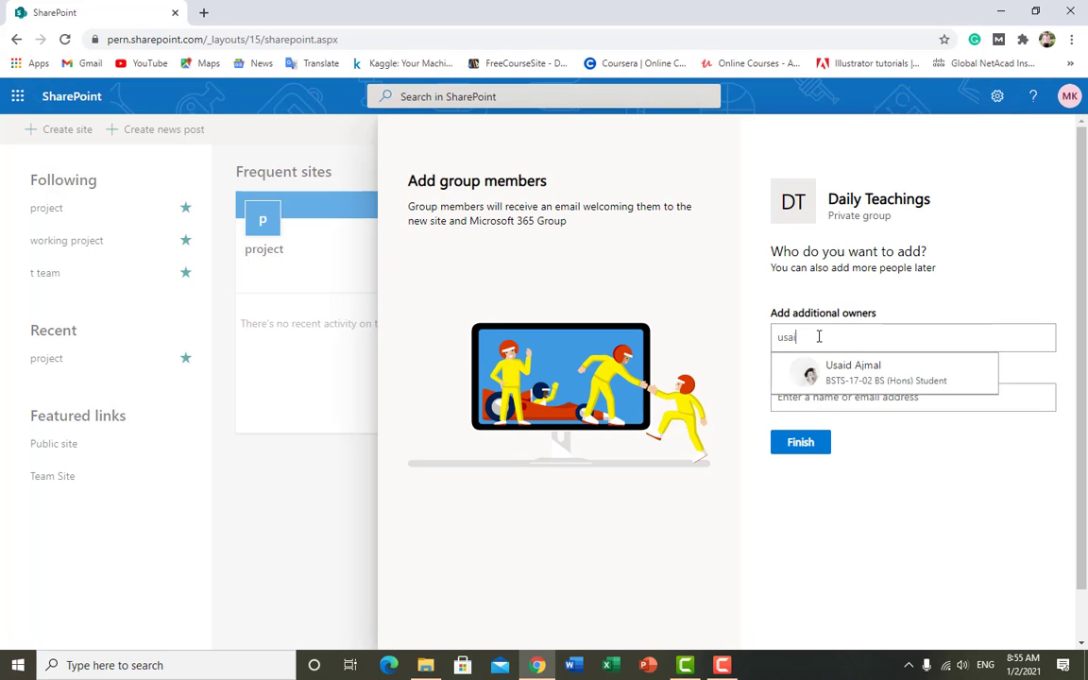
{"action": "left_click", "coordinate": [862, 375]}
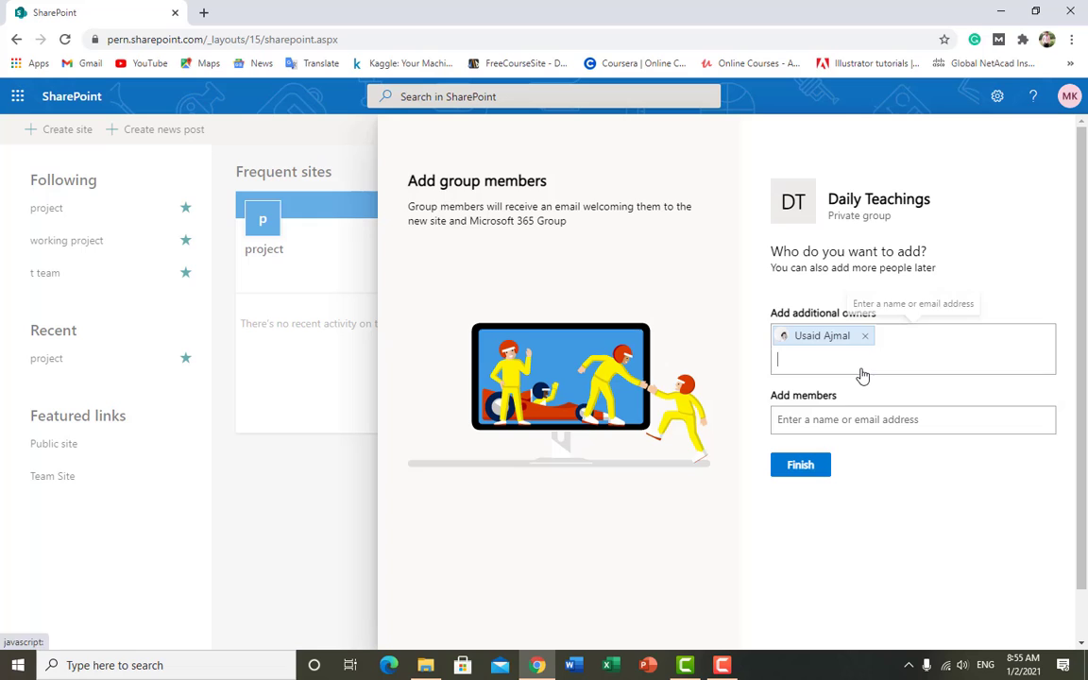
{"action": "left_click", "coordinate": [826, 421]}
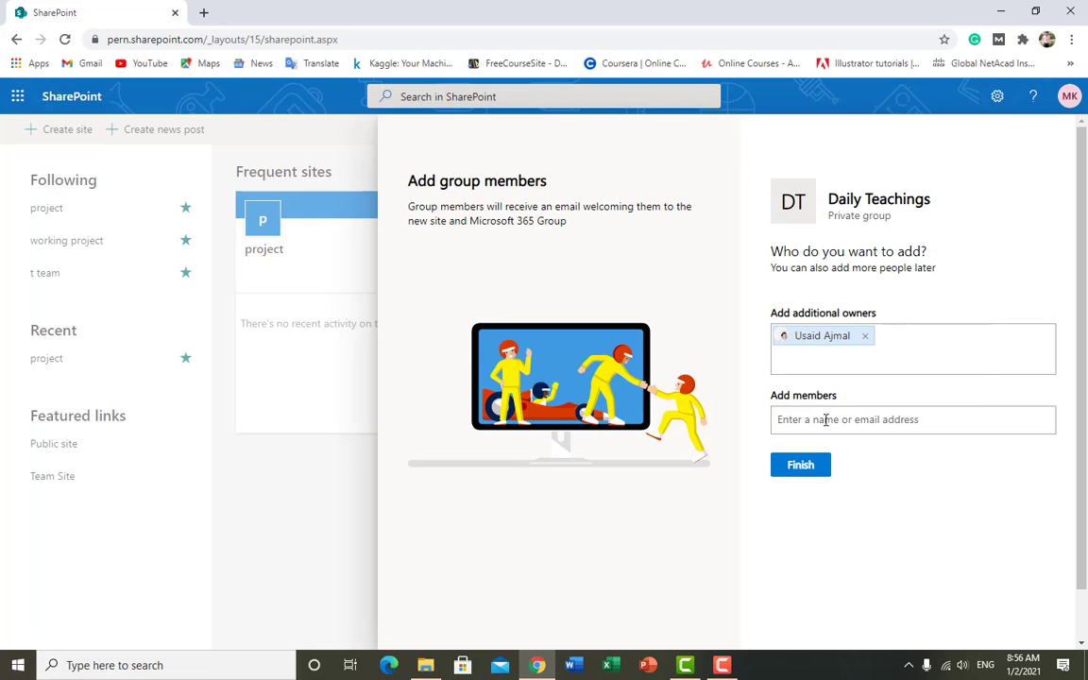
{"action": "type", "text": "usai"}
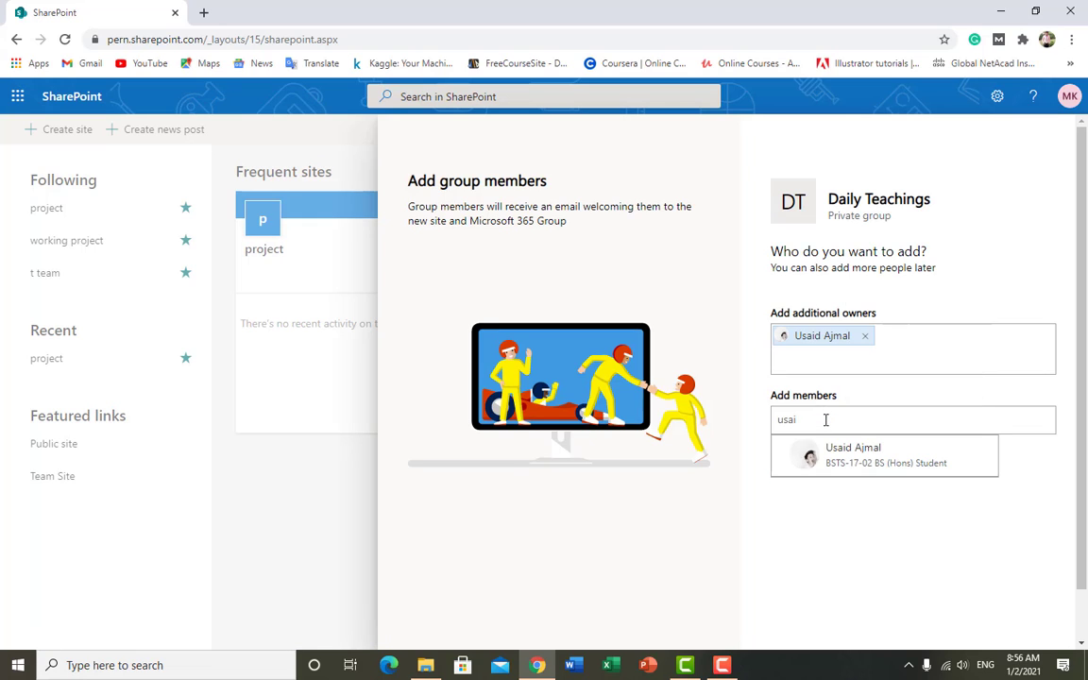
{"action": "left_click", "coordinate": [839, 455]}
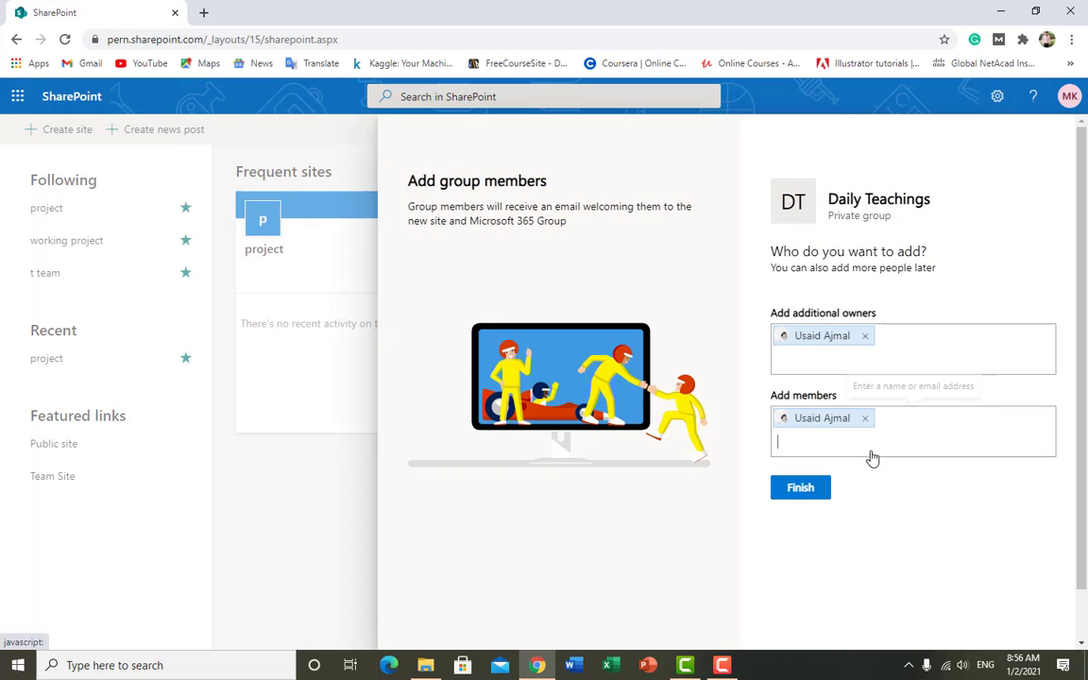
{"action": "left_click", "coordinate": [806, 489]}
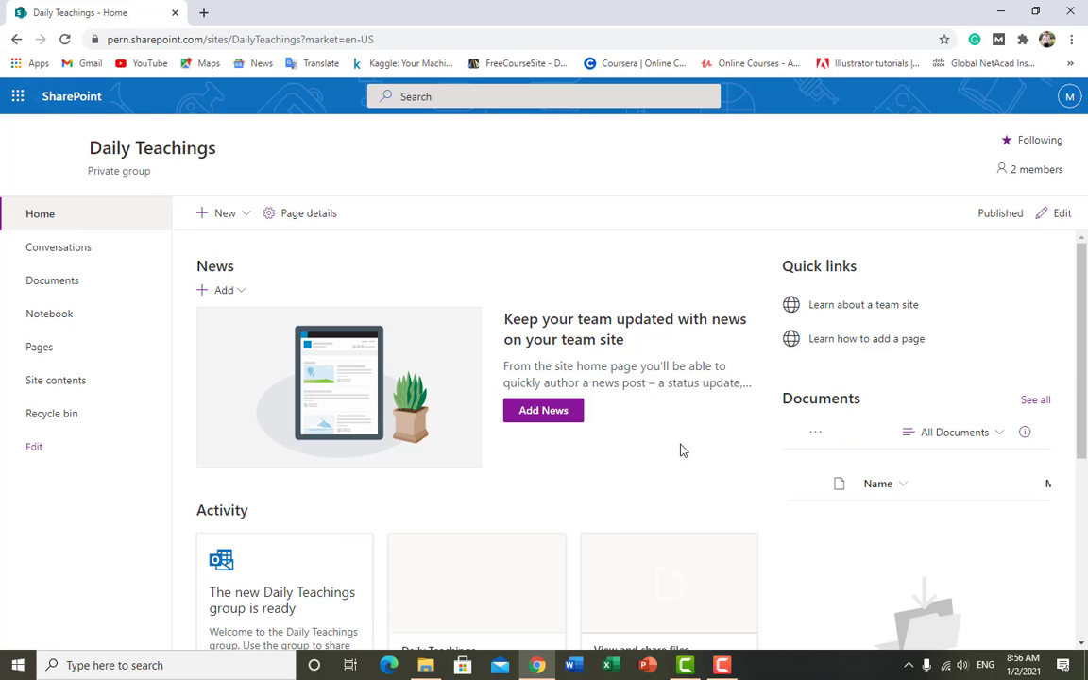
Look over the Daily Teachings home page and put it into edit mode.
{"action": "scroll", "coordinate": [373, 343], "scroll_direction": "down", "scroll_amount": 3}
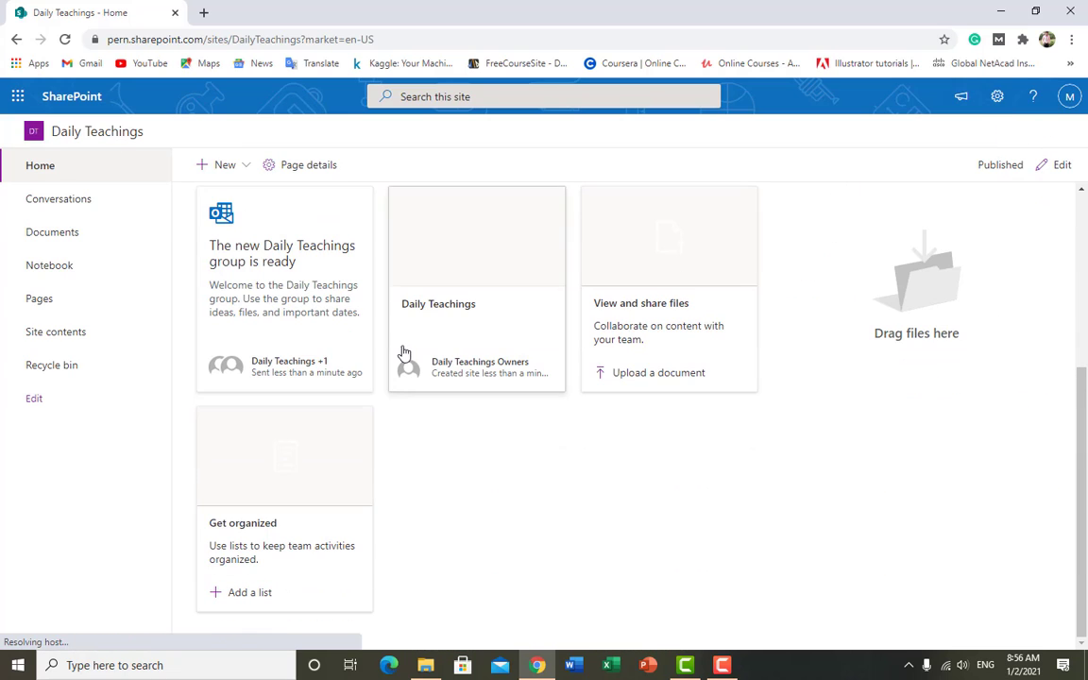
{"action": "scroll", "coordinate": [404, 352], "scroll_direction": "up", "scroll_amount": 3}
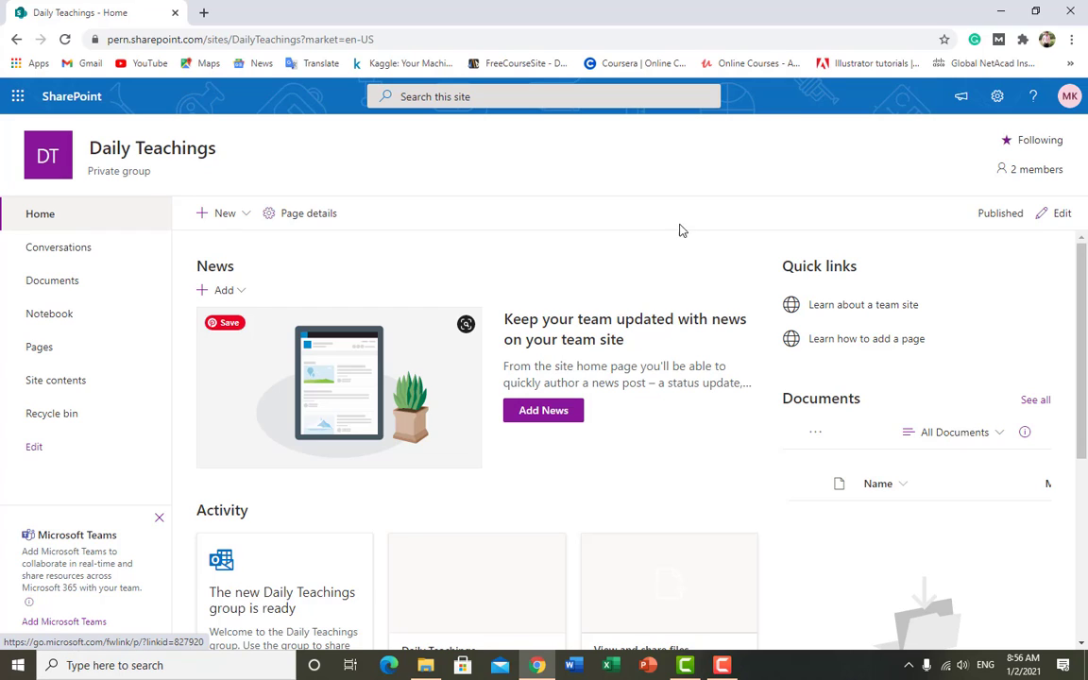
{"action": "left_click", "coordinate": [1057, 219]}
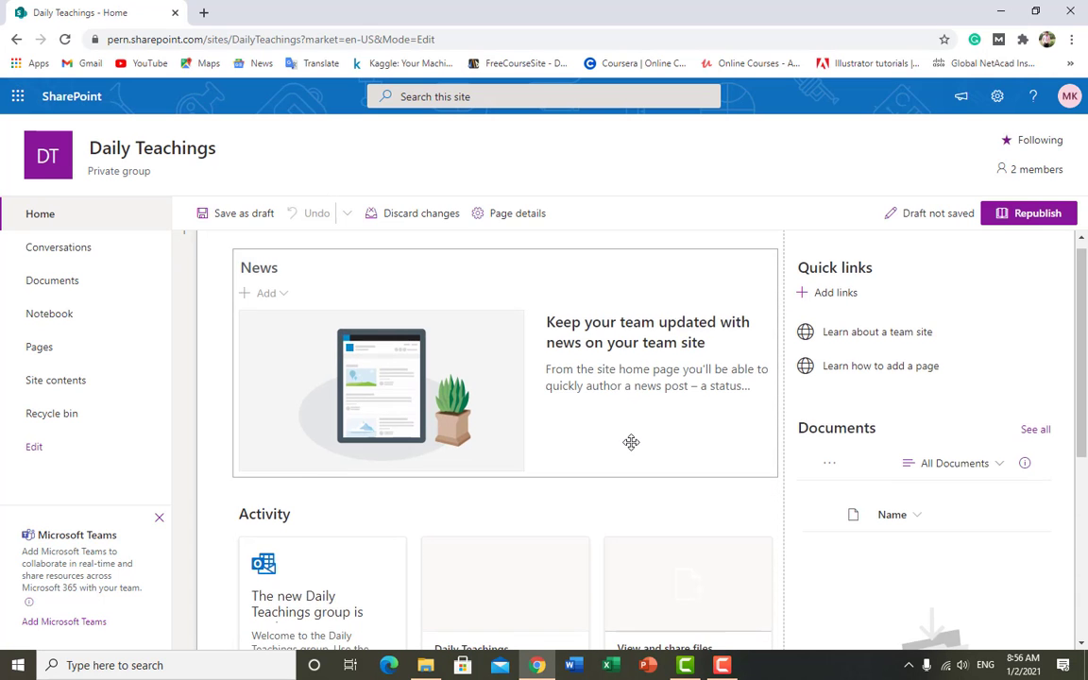
{"action": "scroll", "coordinate": [631, 442], "scroll_direction": "down", "scroll_amount": 3}
{"action": "scroll", "coordinate": [631, 442], "scroll_direction": "up", "scroll_amount": 3}
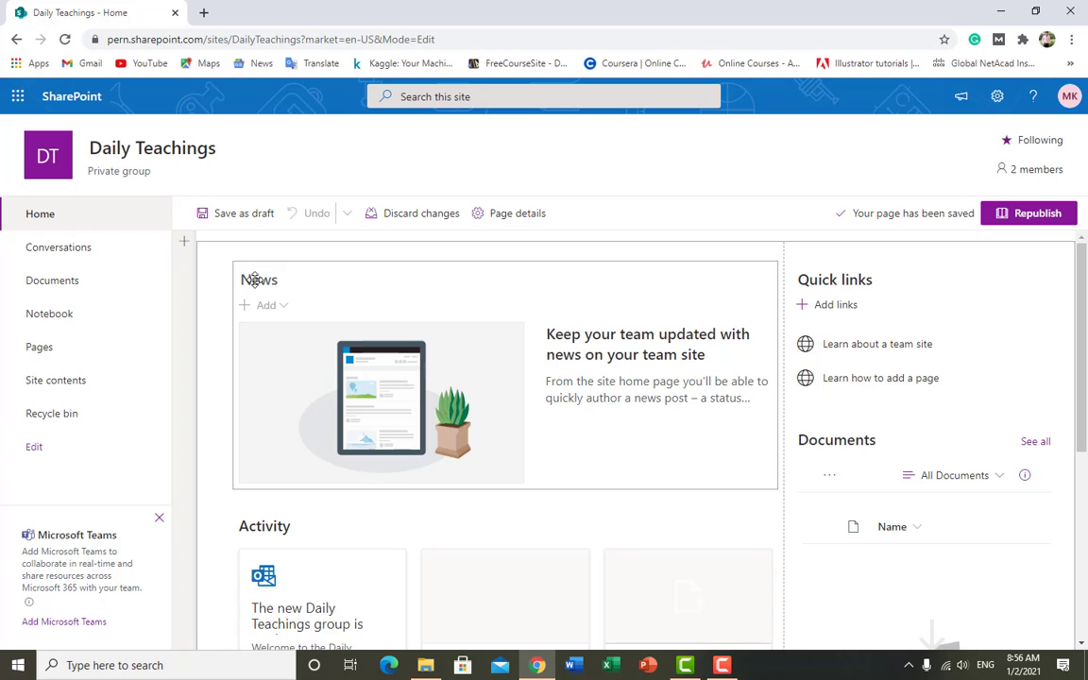
Select the News web part and the Activity web part in turn to examine their editing controls.
{"action": "left_click", "coordinate": [280, 307]}
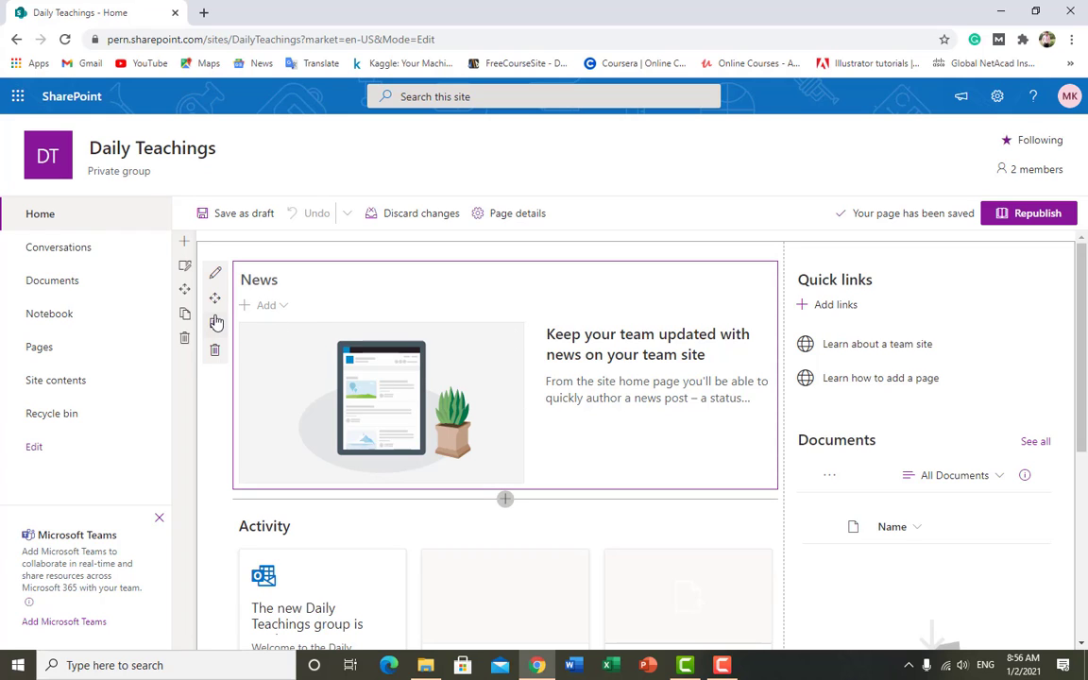
{"action": "scroll", "coordinate": [506, 500], "scroll_direction": "down", "scroll_amount": 3}
{"action": "left_click", "coordinate": [506, 509]}
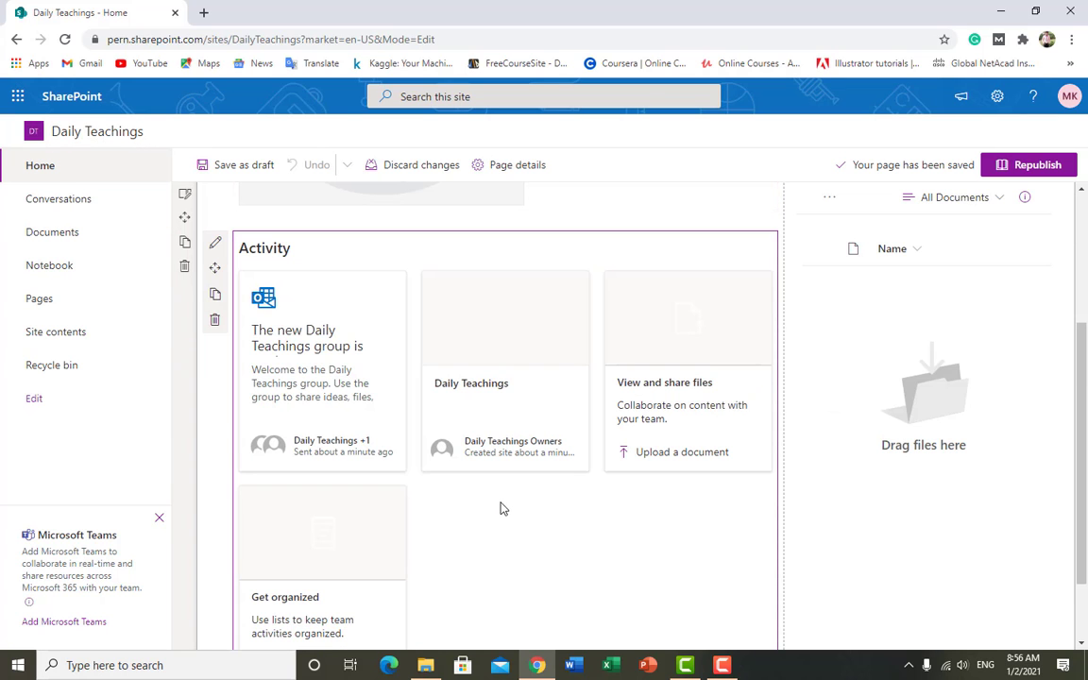
{"action": "scroll", "coordinate": [499, 508], "scroll_direction": "up", "scroll_amount": 3}
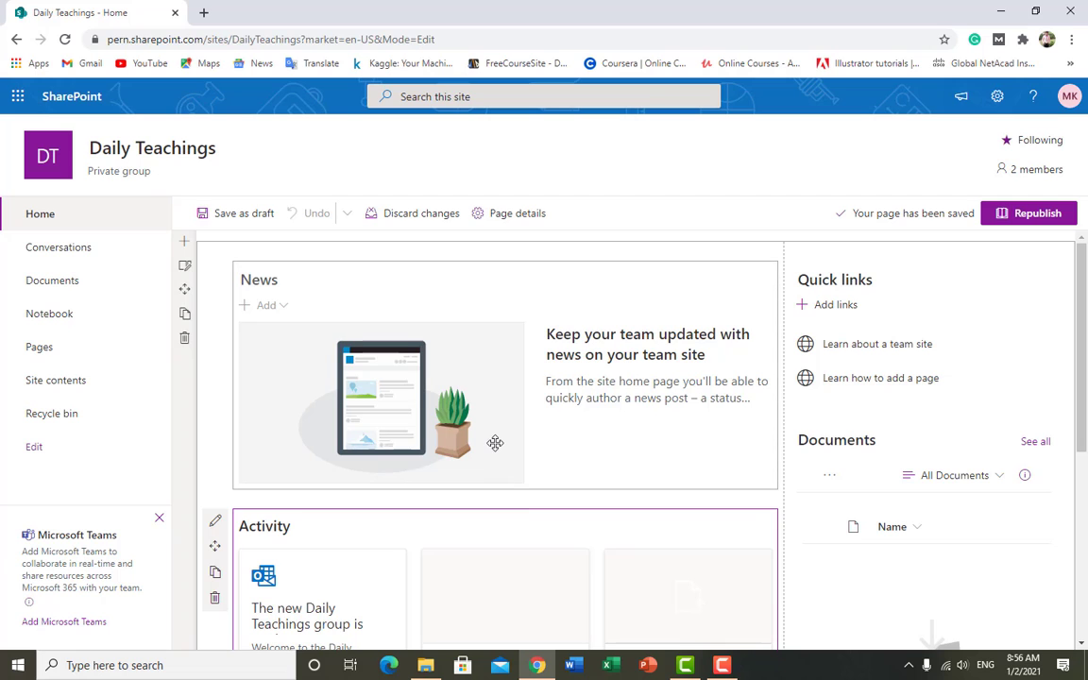
Review the home page's web parts, then save the page as a draft and republish it.
{"action": "scroll", "coordinate": [505, 500], "scroll_direction": "down", "scroll_amount": 3}
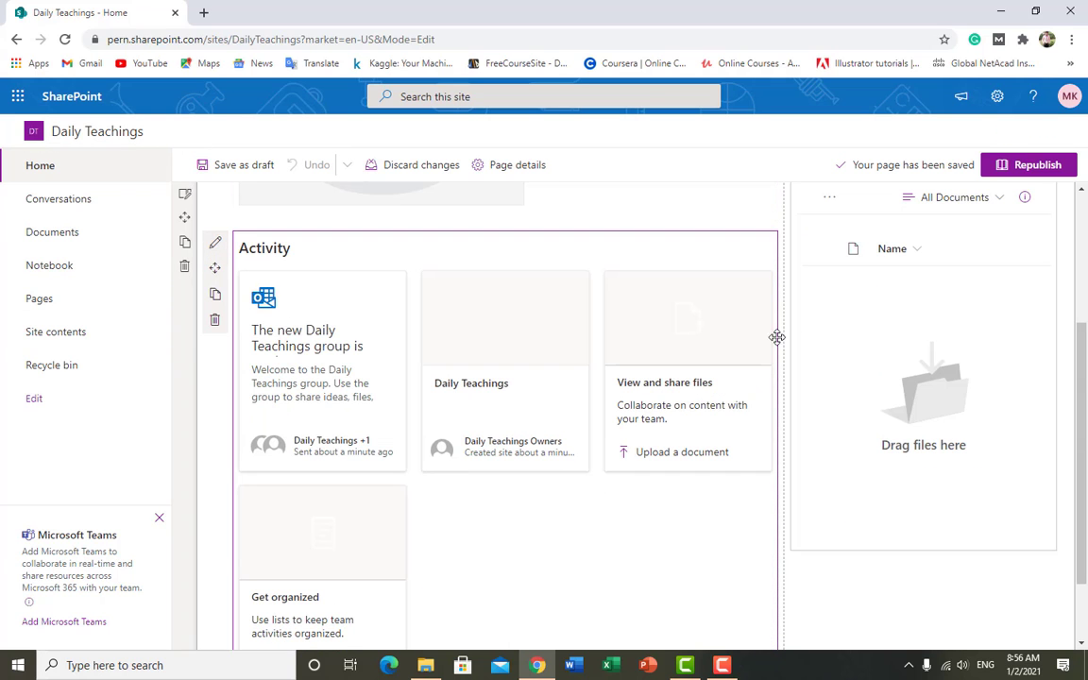
{"action": "scroll", "coordinate": [447, 488], "scroll_direction": "down", "scroll_amount": 1}
{"action": "scroll", "coordinate": [445, 488], "scroll_direction": "up", "scroll_amount": 4}
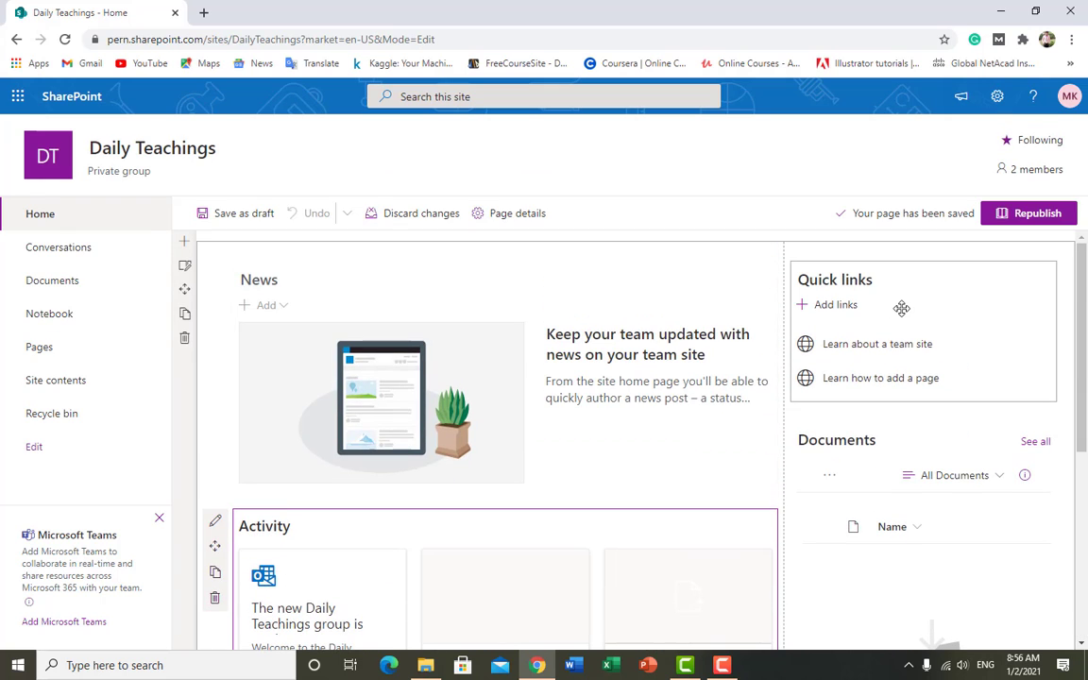
{"action": "left_click", "coordinate": [242, 217]}
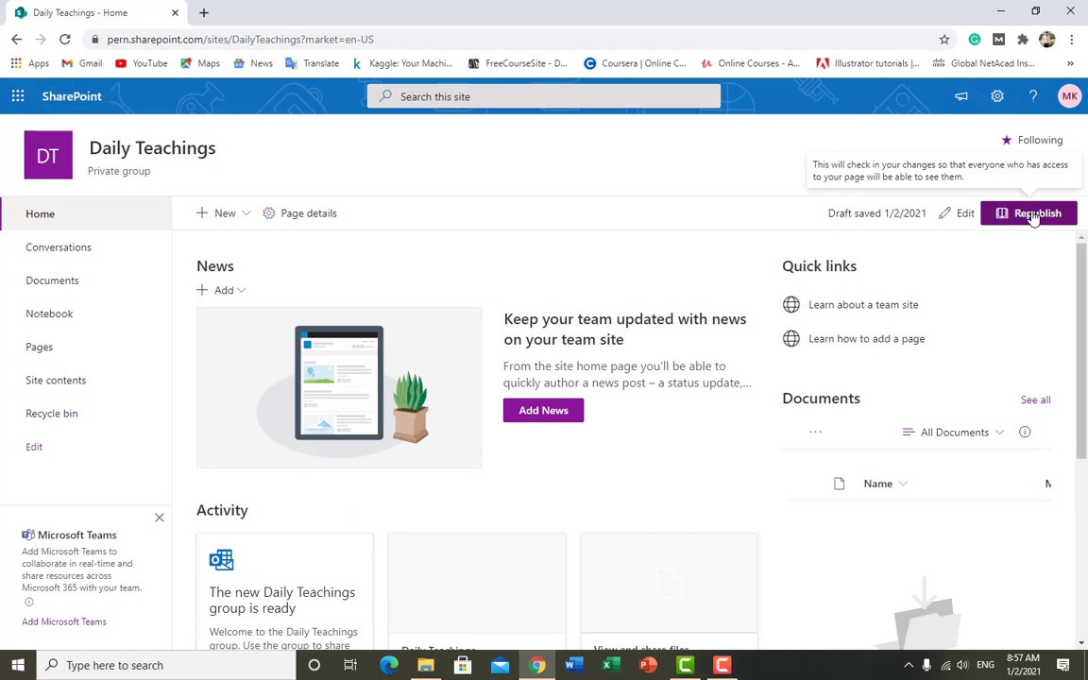
{"action": "left_click", "coordinate": [1030, 216]}
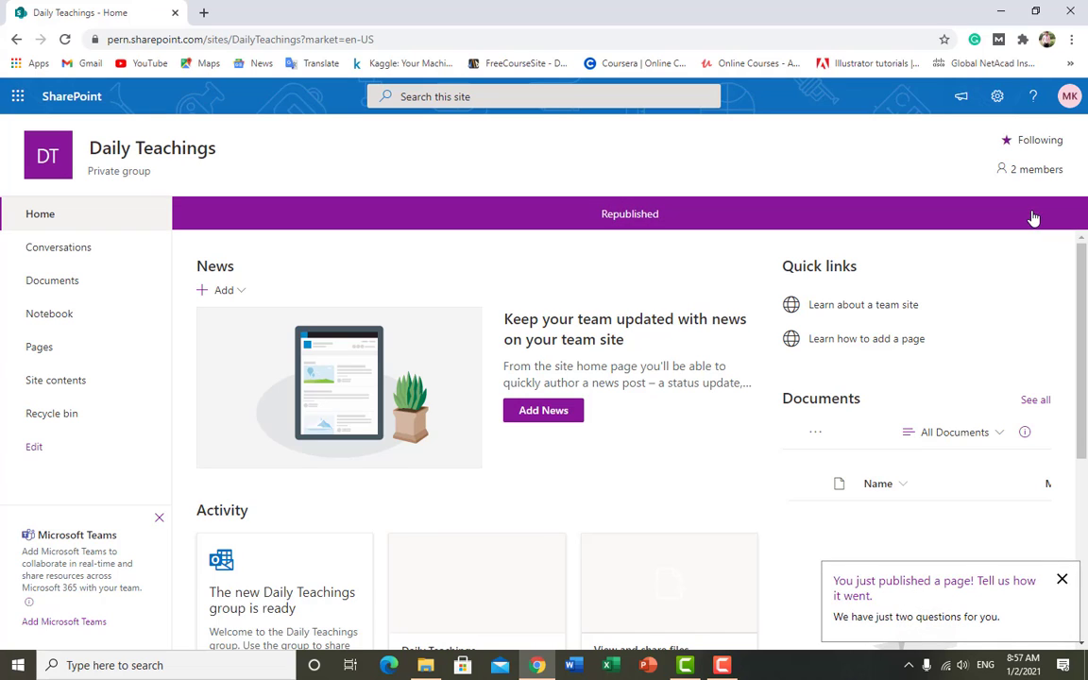
Create a news post from the built-in Visual template after comparing its preview with the Basic text template.
{"action": "left_click", "coordinate": [243, 293]}
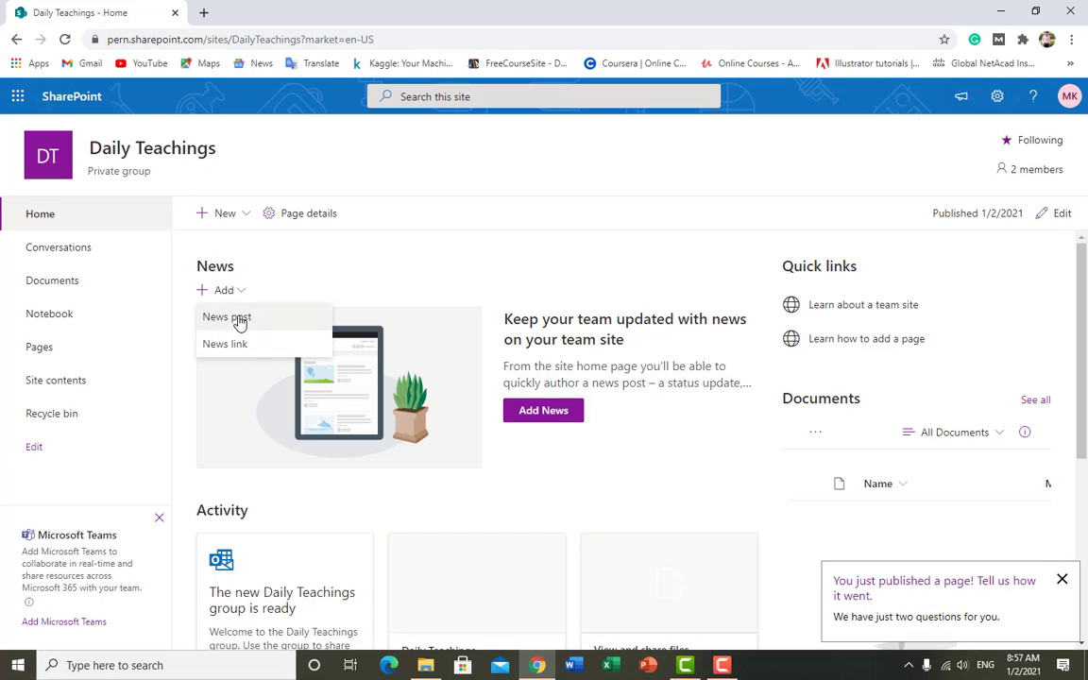
{"action": "left_click", "coordinate": [238, 320]}
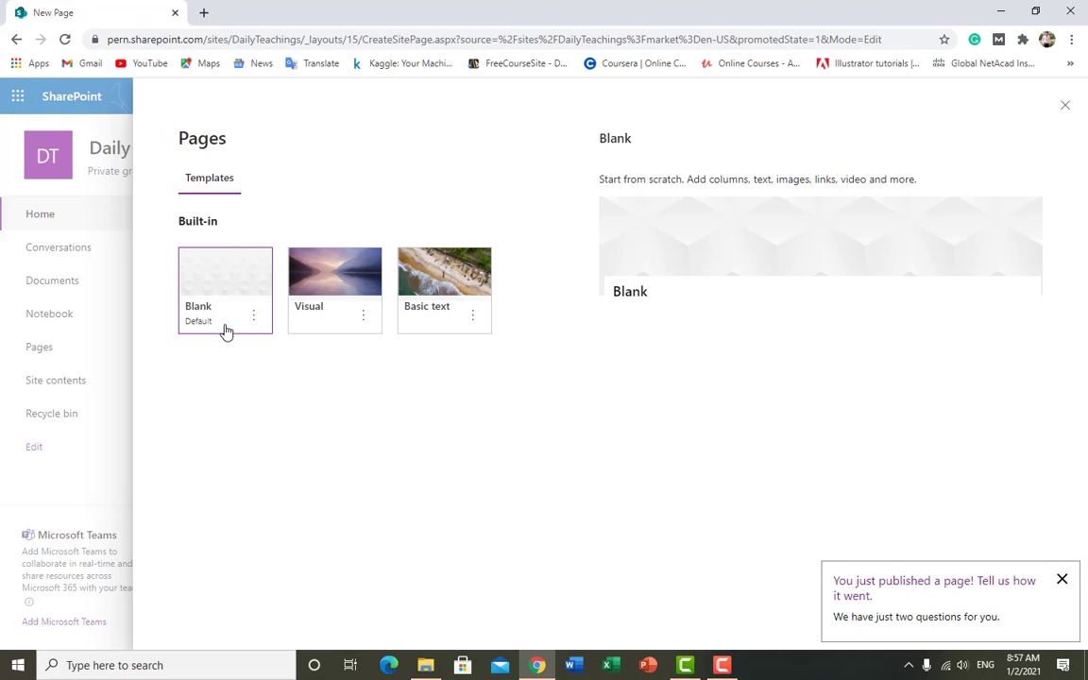
{"action": "left_click", "coordinate": [326, 304]}
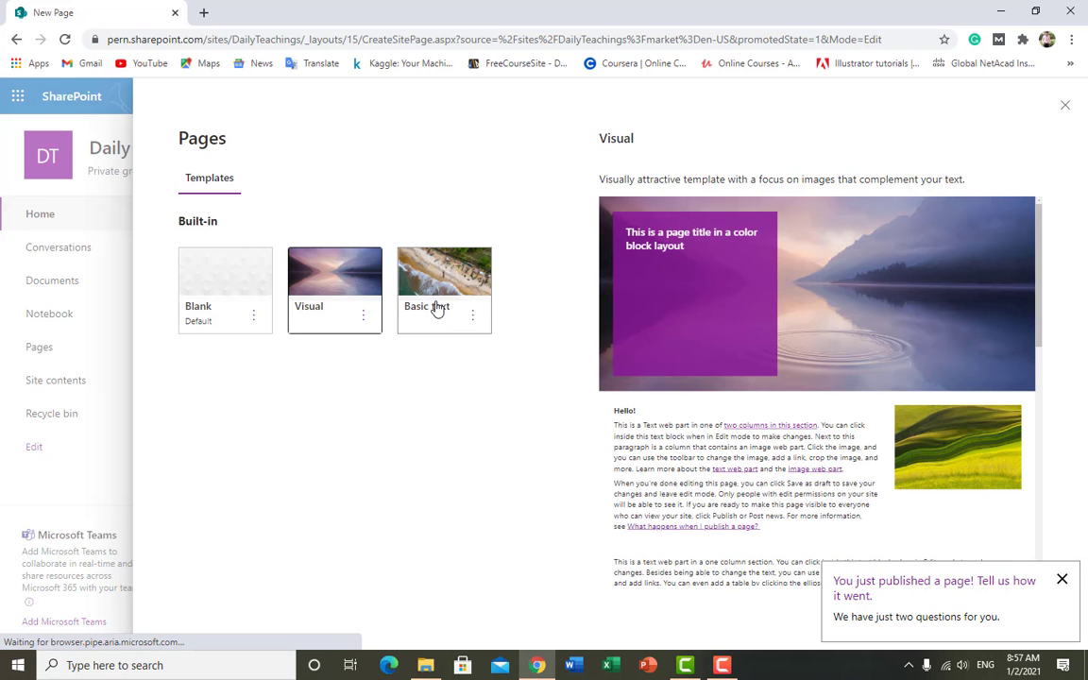
{"action": "left_click", "coordinate": [431, 289]}
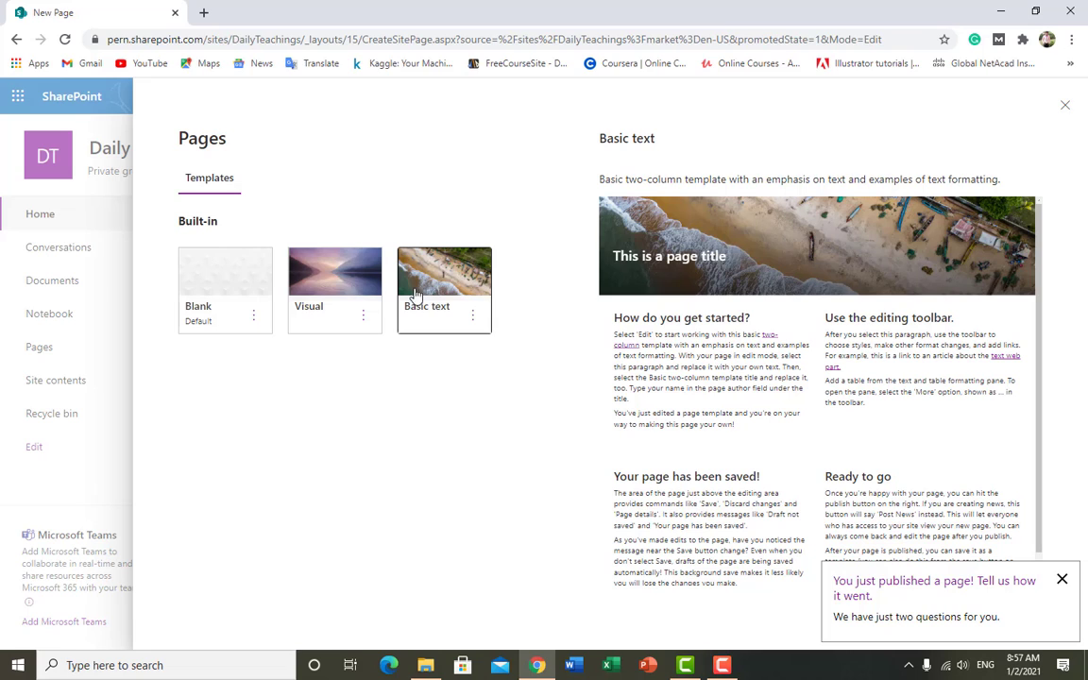
{"action": "left_click", "coordinate": [332, 297]}
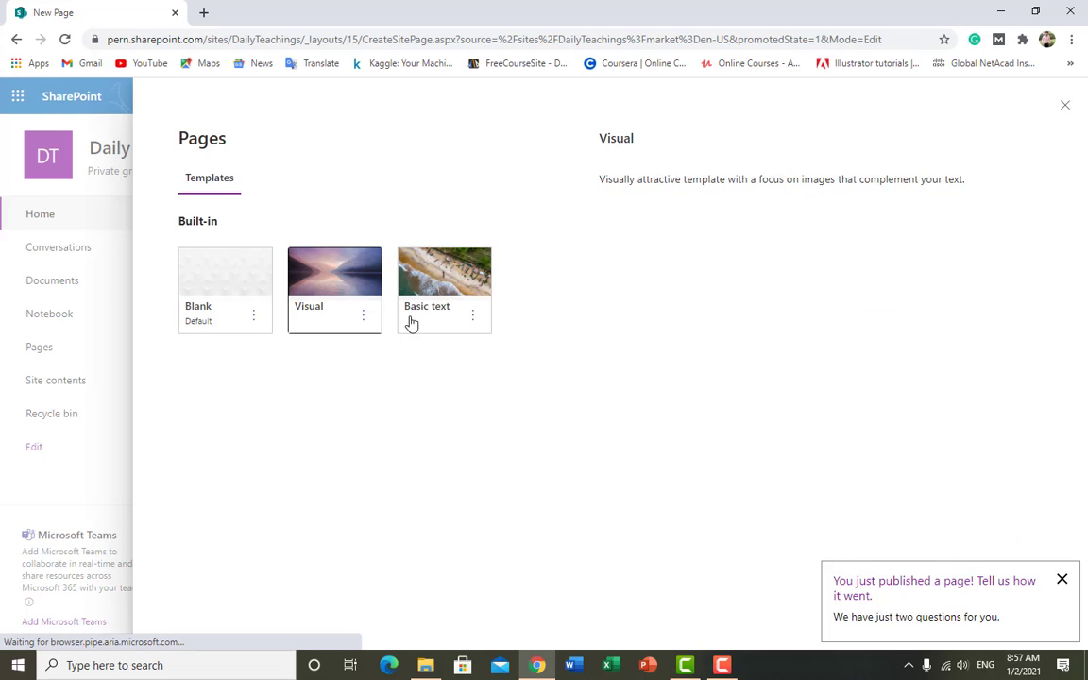
{"action": "left_click", "coordinate": [1063, 582]}
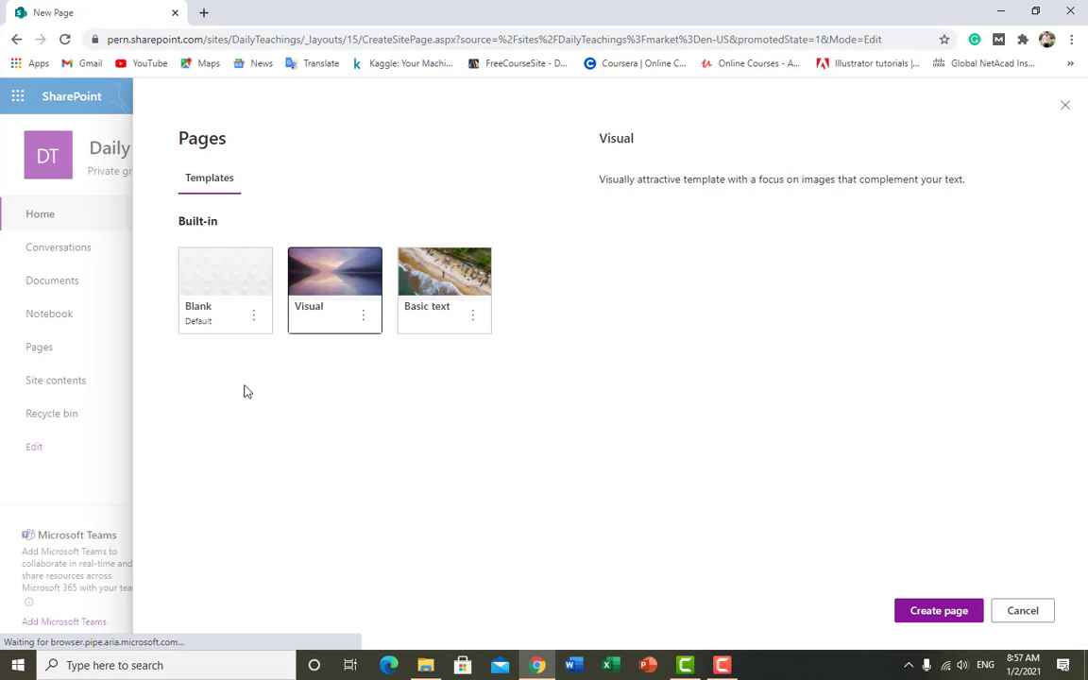
{"action": "left_click", "coordinate": [352, 328]}
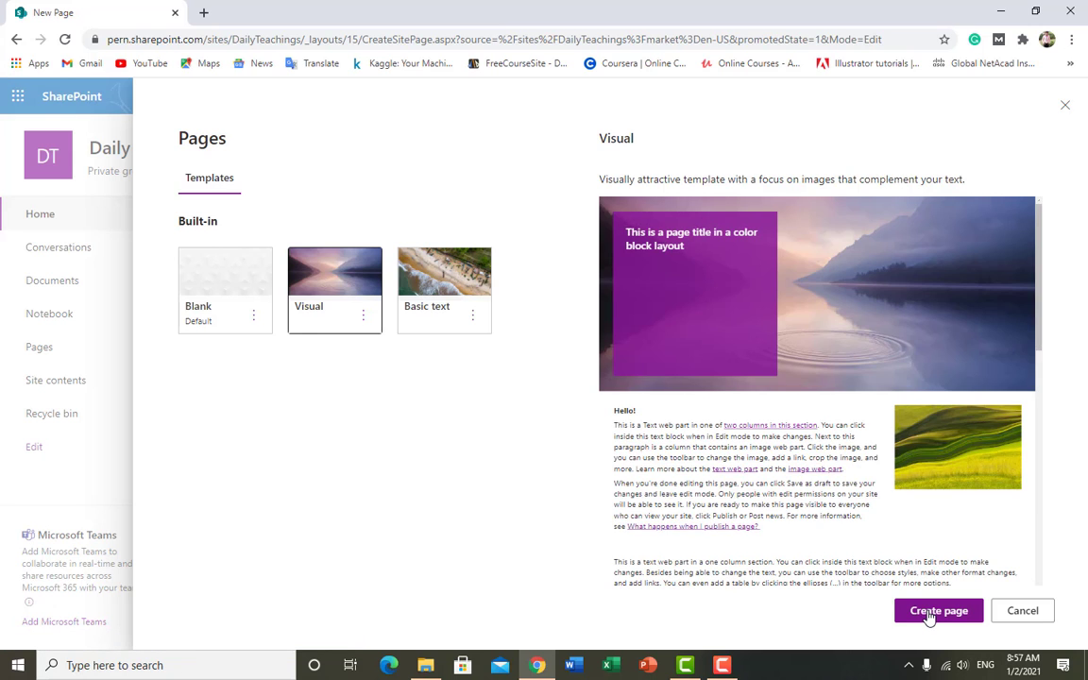
{"action": "left_click", "coordinate": [930, 612]}
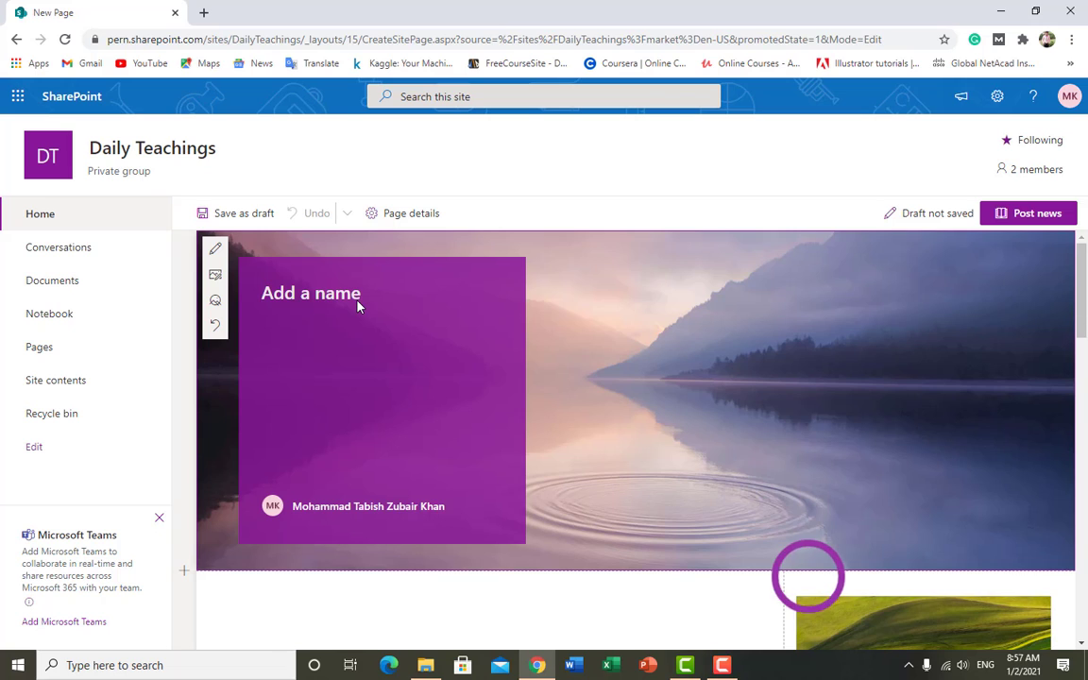
Name the news post "Daily Teachings" in its title area.
{"action": "left_click", "coordinate": [357, 305]}
{"action": "type", "text": "D"}
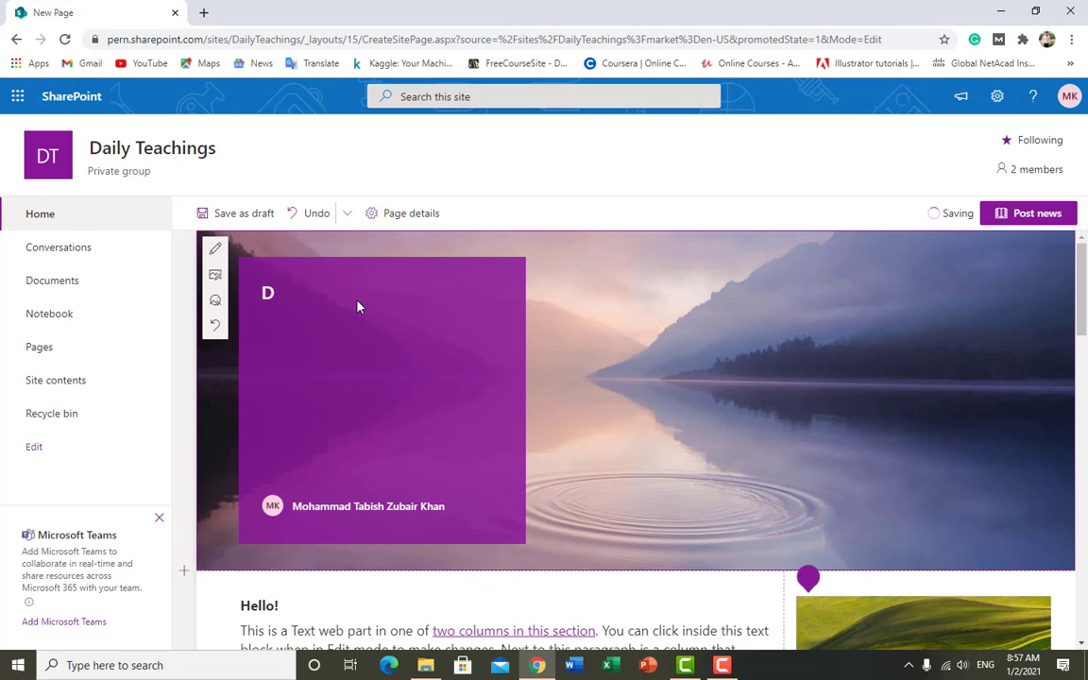
{"action": "type", "text": "aily "}
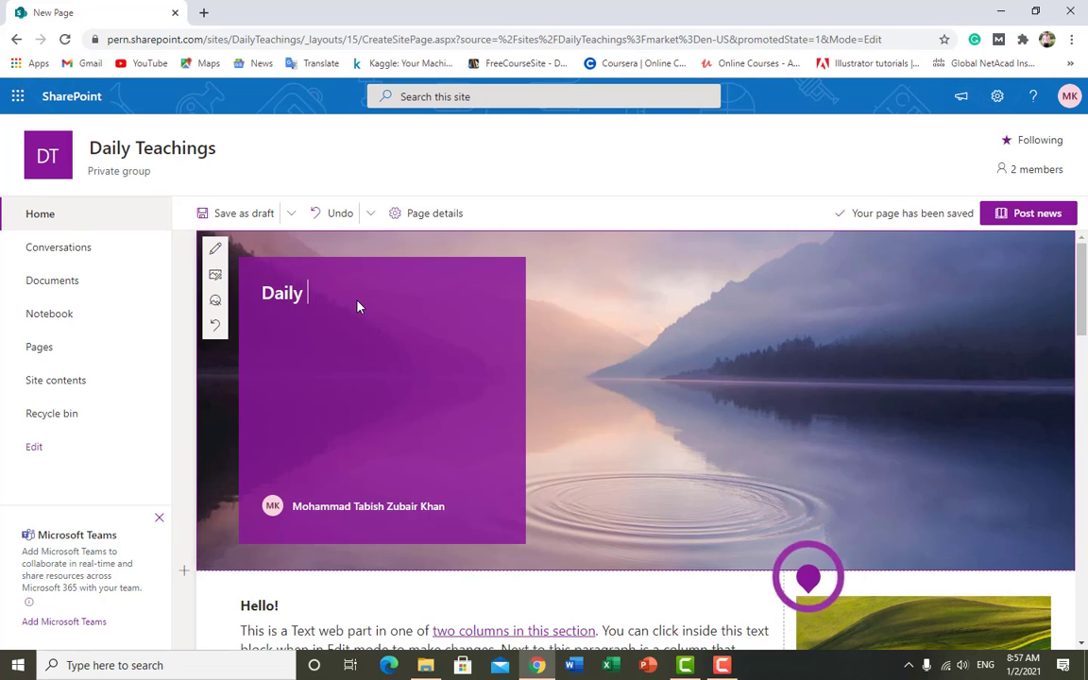
{"action": "type", "text": "Teach"}
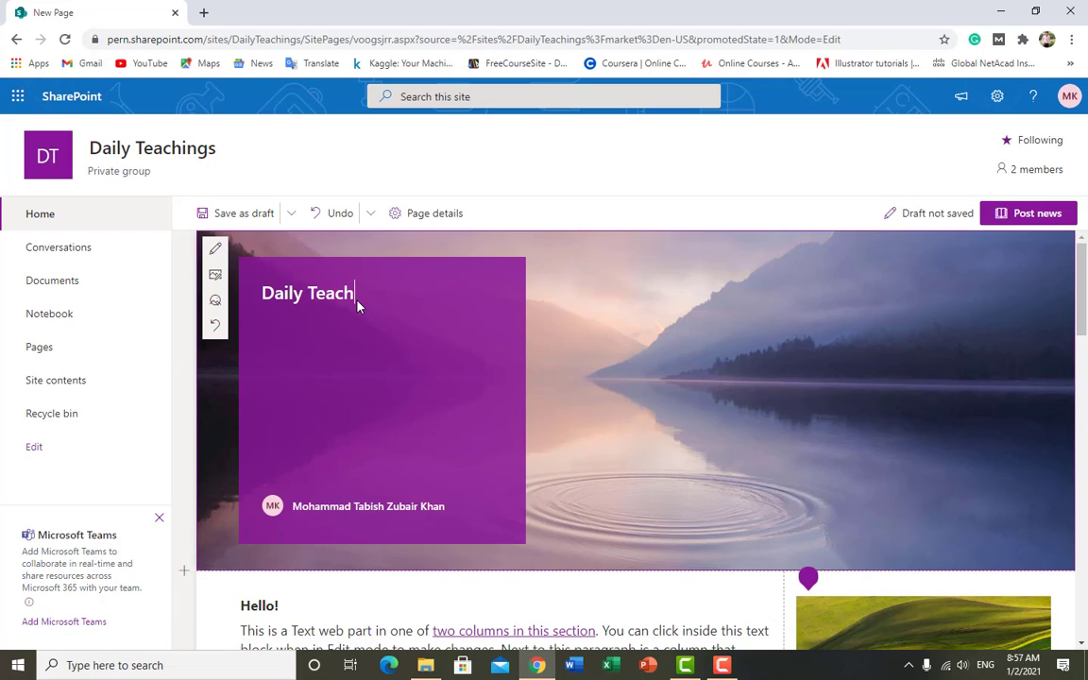
{"action": "type", "text": "ings"}
Remove the author from the news post's title area and leave the author field empty.
{"action": "left_click", "coordinate": [384, 508]}
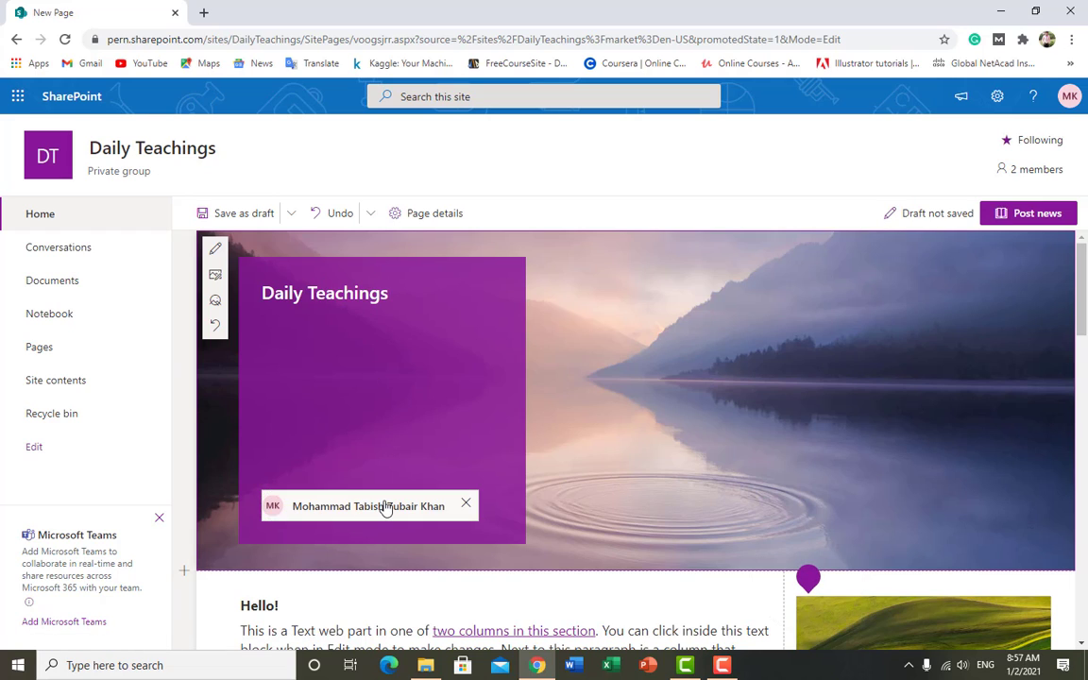
{"action": "left_click", "coordinate": [465, 504]}
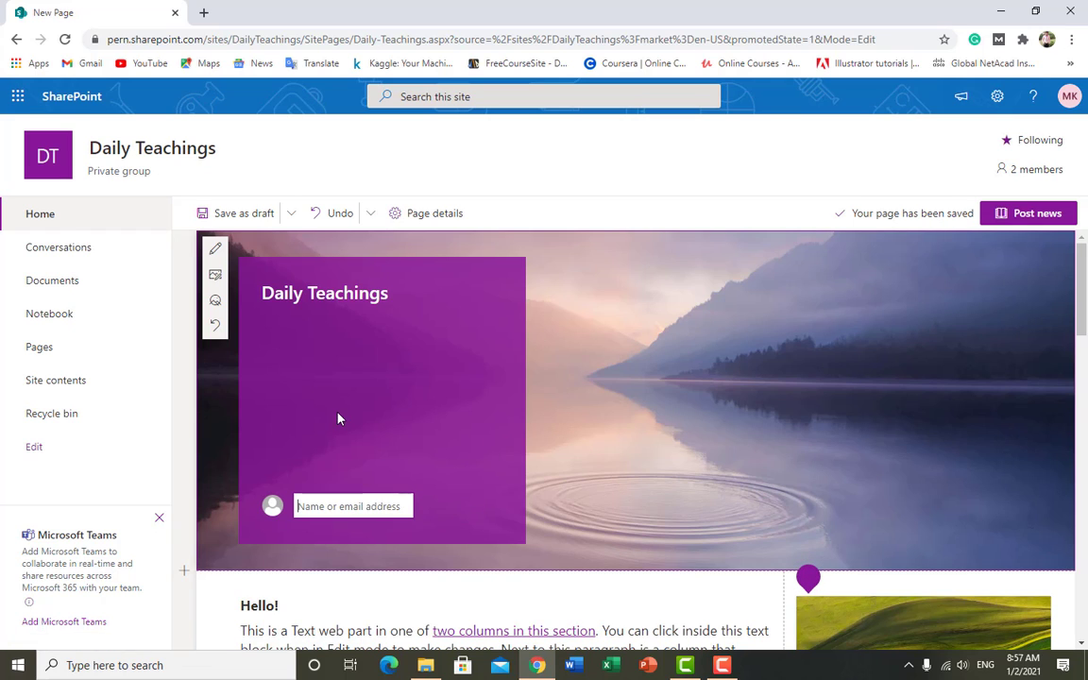
{"action": "scroll", "coordinate": [338, 418], "scroll_direction": "down", "scroll_amount": 2}
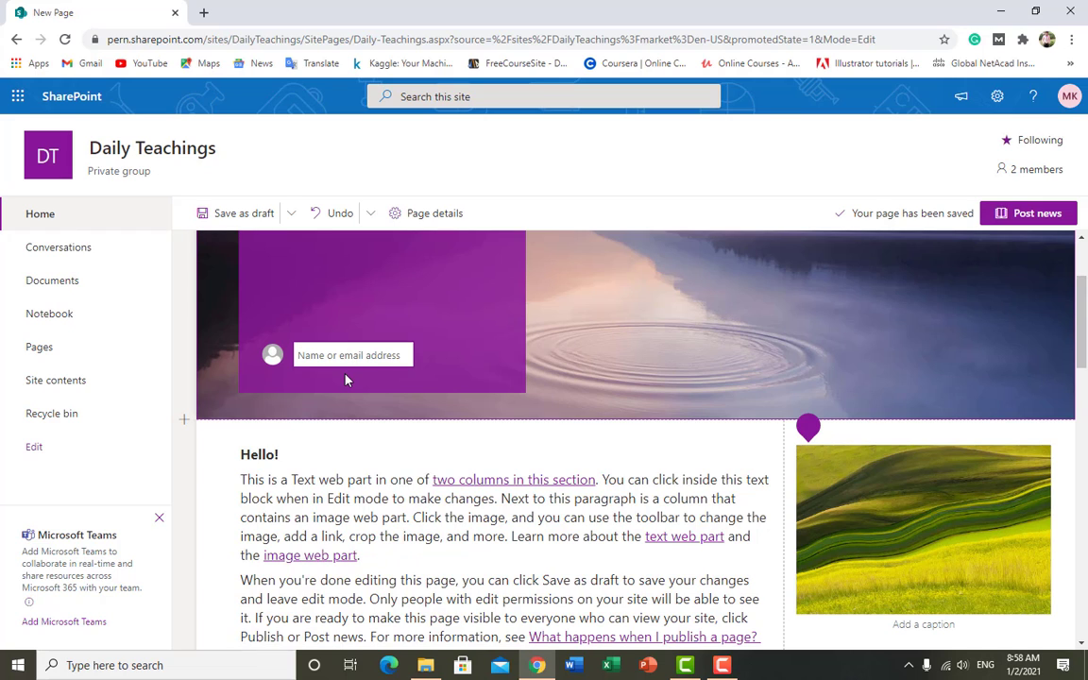
{"action": "scroll", "coordinate": [345, 380], "scroll_direction": "up", "scroll_amount": 1}
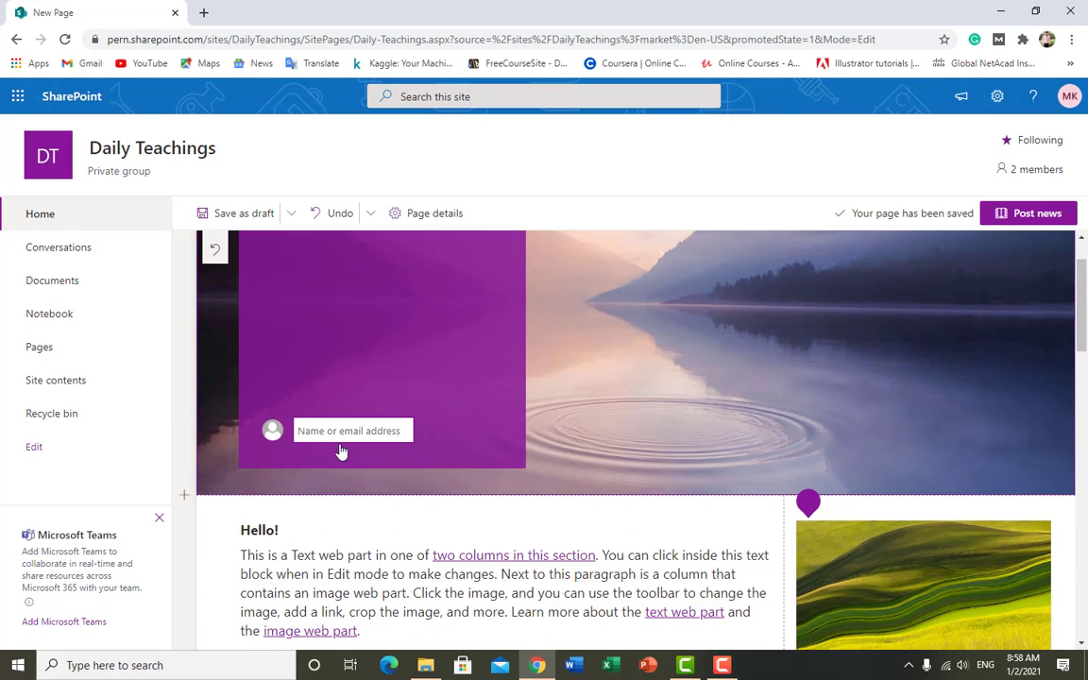
{"action": "left_click", "coordinate": [335, 429]}
Replace the sample paragraphs under the "Hello!" heading with the text "How are you all?" followed by a new line.
{"action": "scroll", "coordinate": [337, 429], "scroll_direction": "down", "scroll_amount": 5}
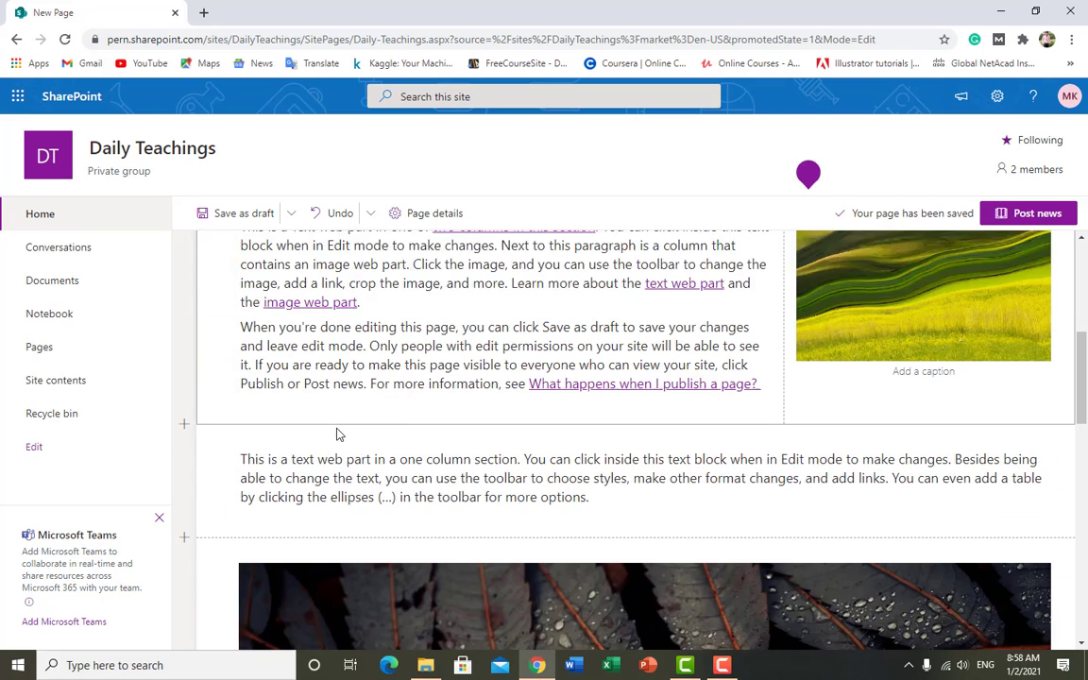
{"action": "scroll", "coordinate": [337, 427], "scroll_direction": "up", "scroll_amount": 3}
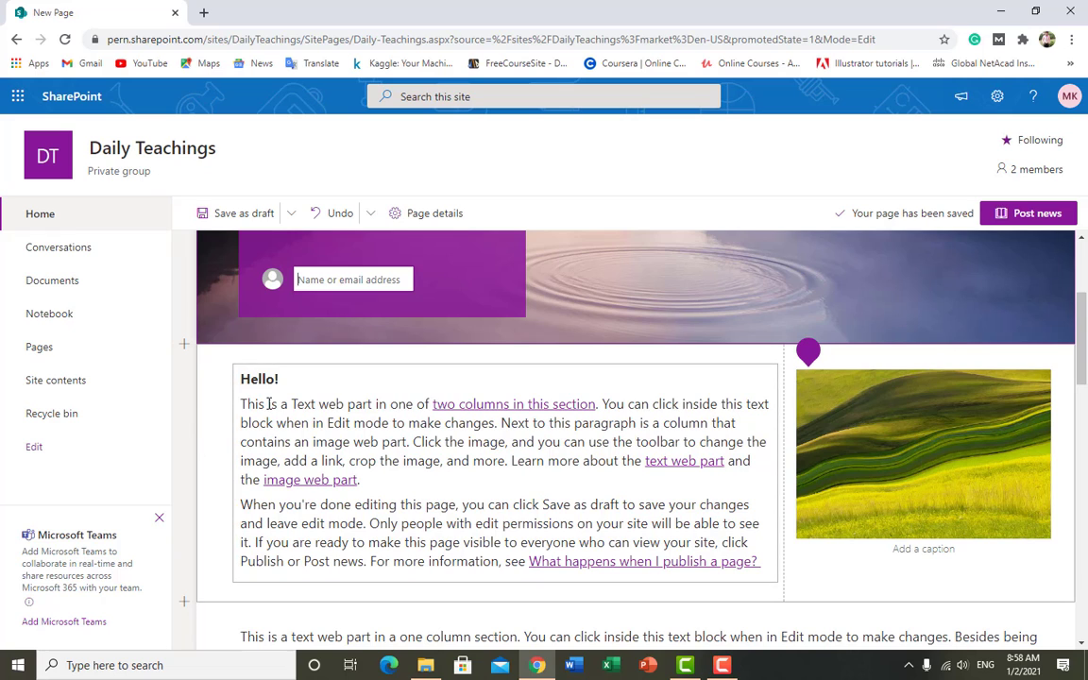
{"action": "left_click", "coordinate": [359, 410]}
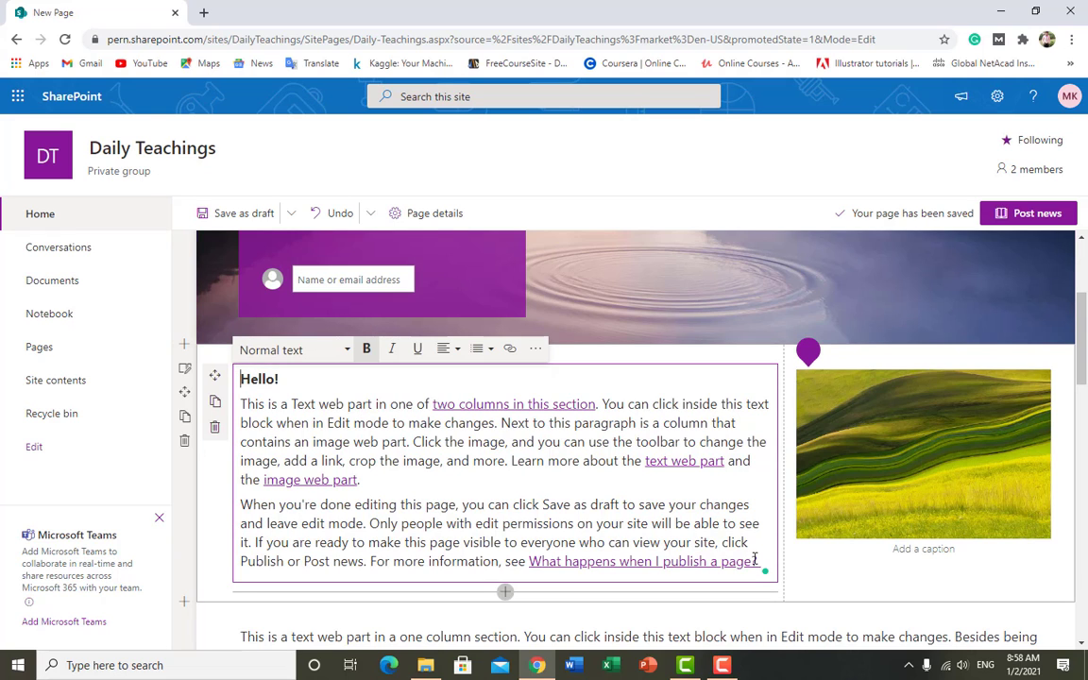
{"action": "left_click_drag", "start_coordinate": [755, 559], "coordinate": [243, 397]}
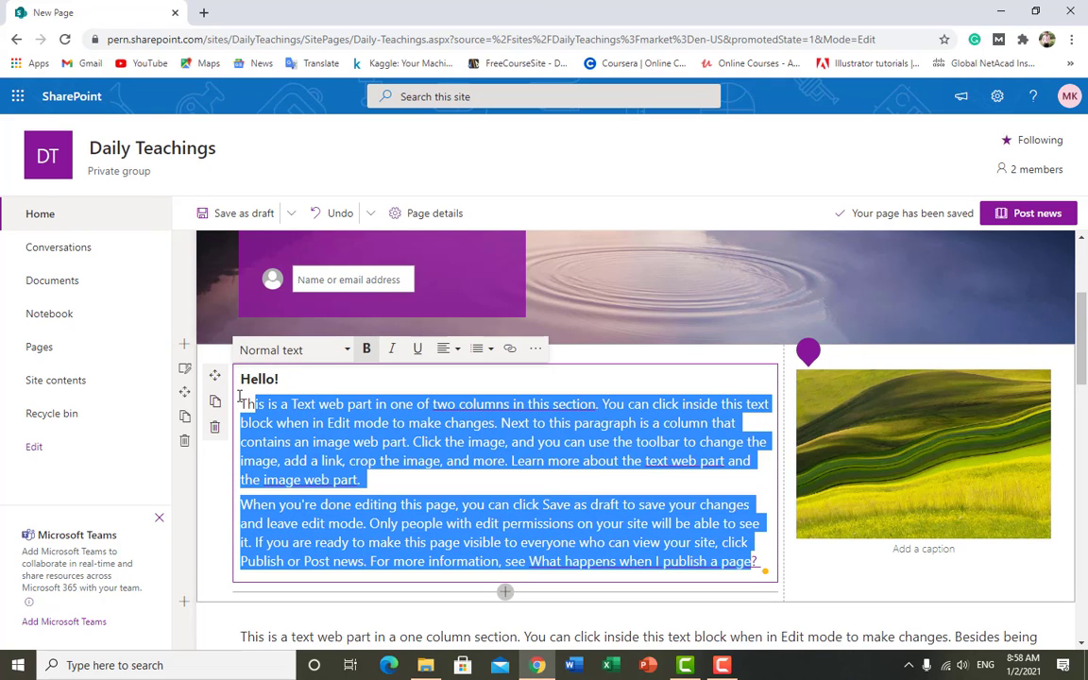
{"action": "key", "text": "BackSpace"}
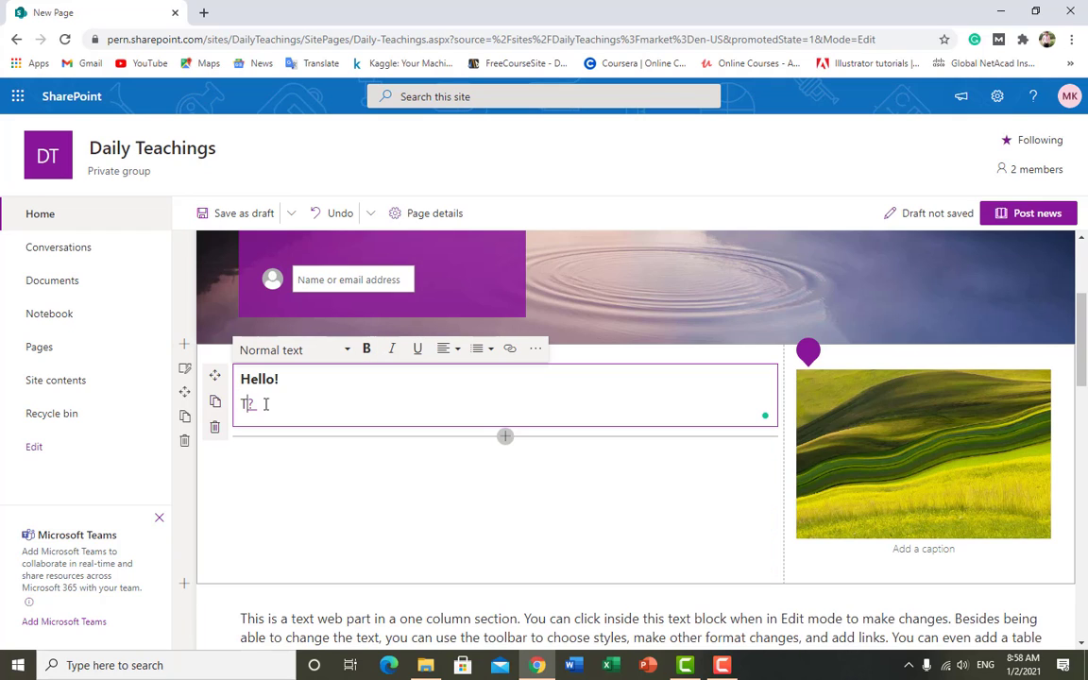
{"action": "left_click_drag", "start_coordinate": [297, 408], "coordinate": [234, 405]}
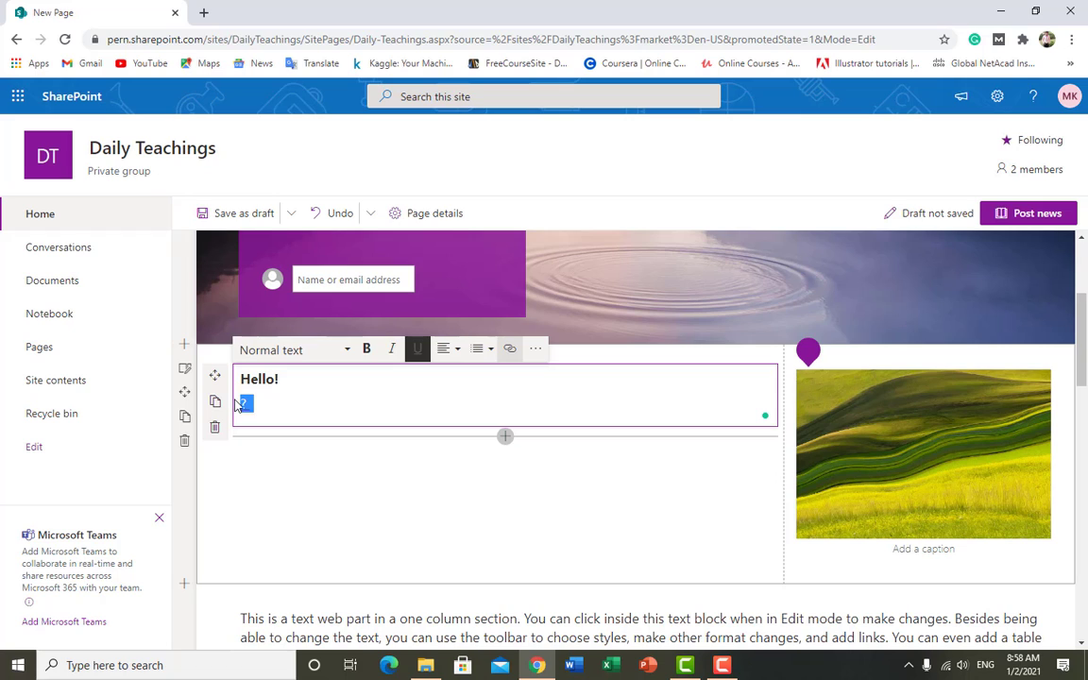
{"action": "key", "text": "BackSpace"}
{"action": "type", "text": "How are you all"}
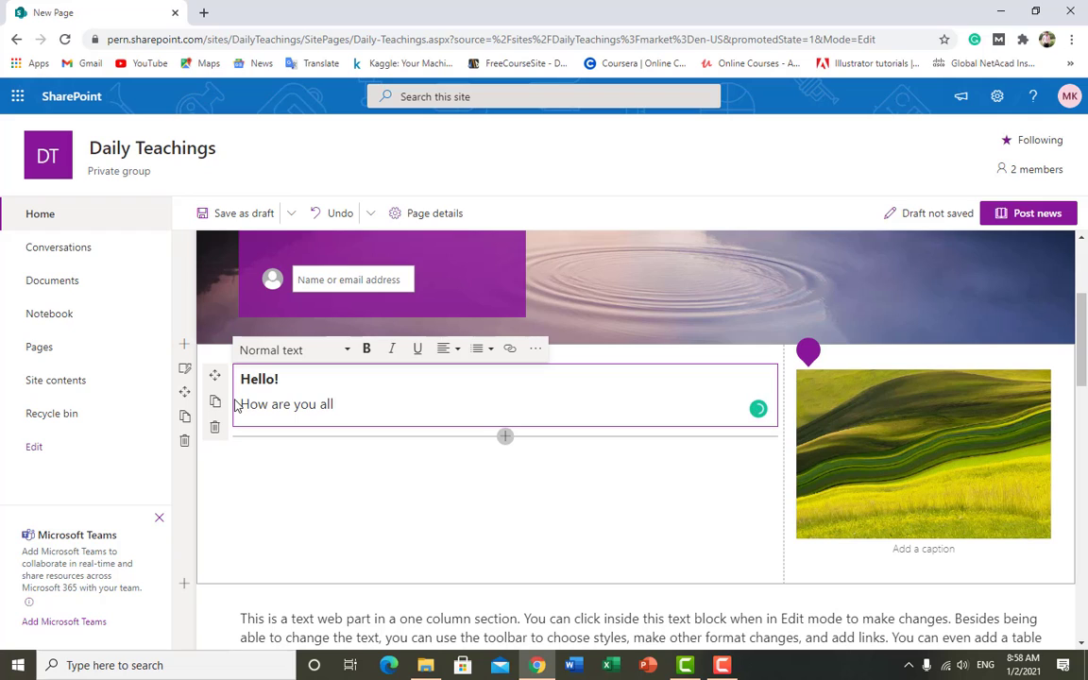
{"action": "key", "text": "Return"}
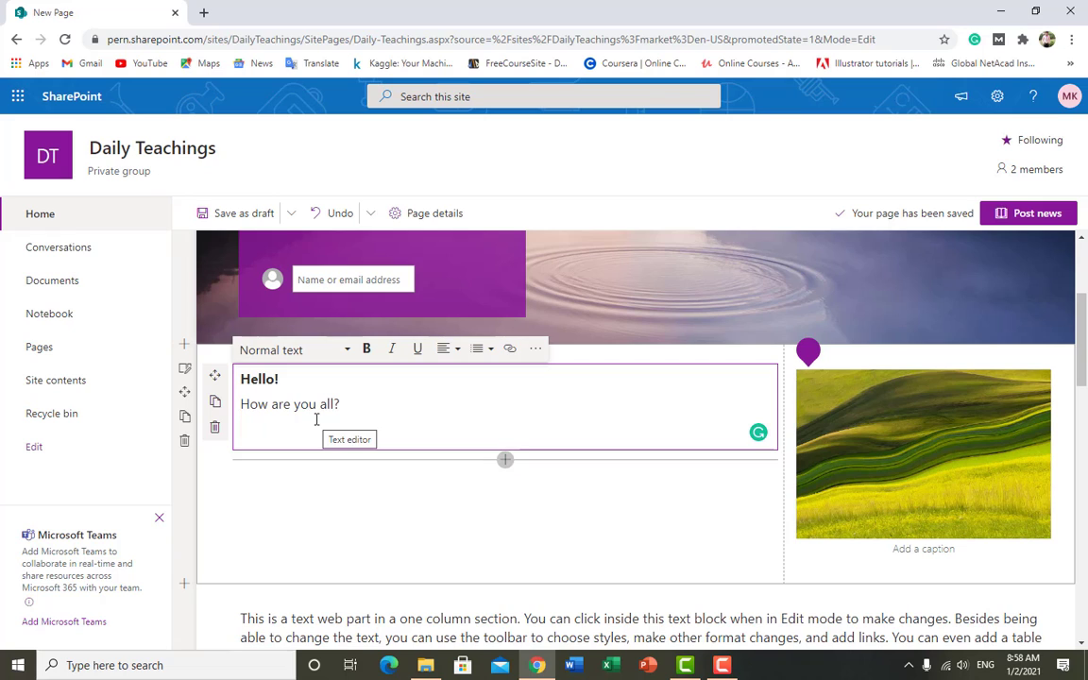
Examine the full list of web parts that can be added below the "How are you all?" text.
{"action": "left_click", "coordinate": [506, 463]}
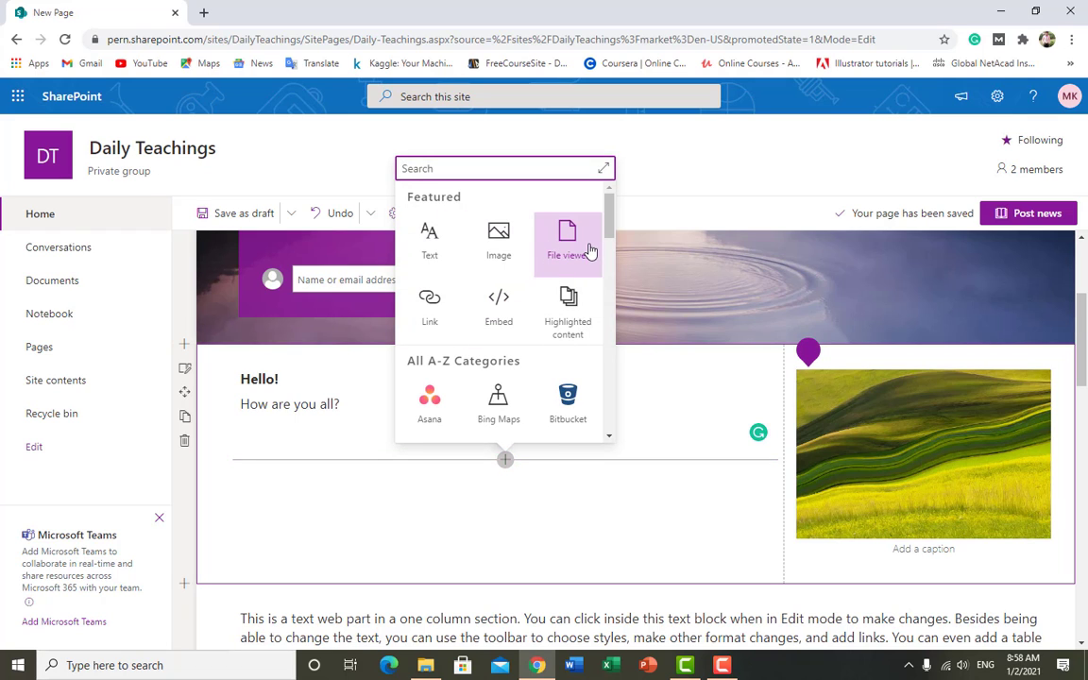
{"action": "scroll", "coordinate": [561, 317], "scroll_direction": "down", "scroll_amount": 1}
{"action": "scroll", "coordinate": [561, 317], "scroll_direction": "down", "scroll_amount": 2}
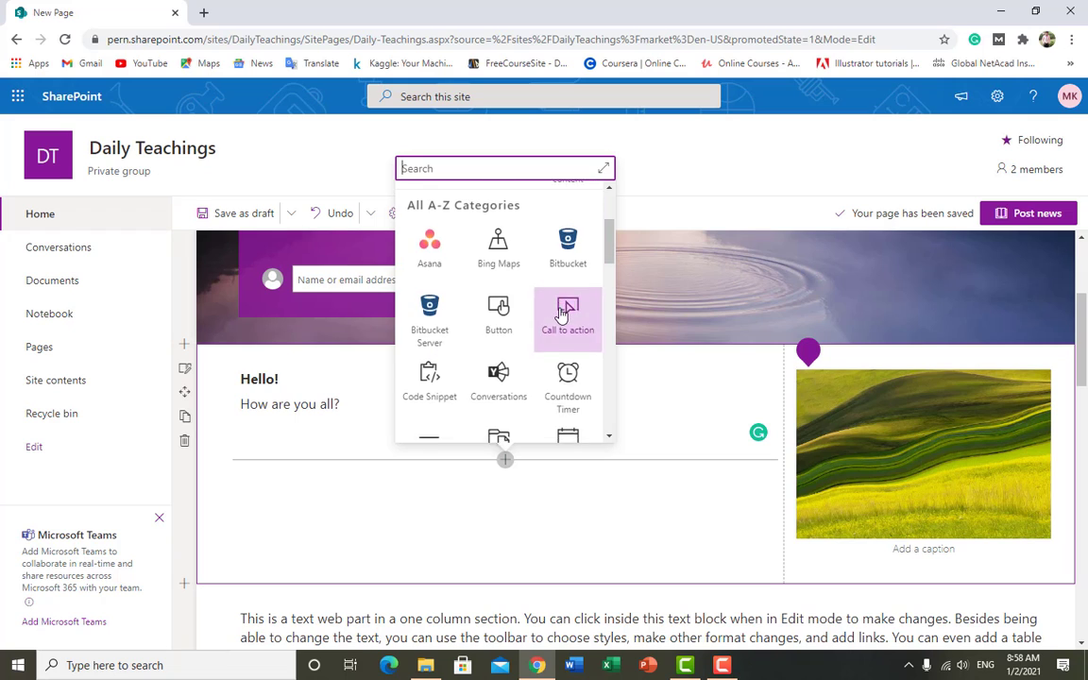
{"action": "scroll", "coordinate": [561, 317], "scroll_direction": "down", "scroll_amount": 1}
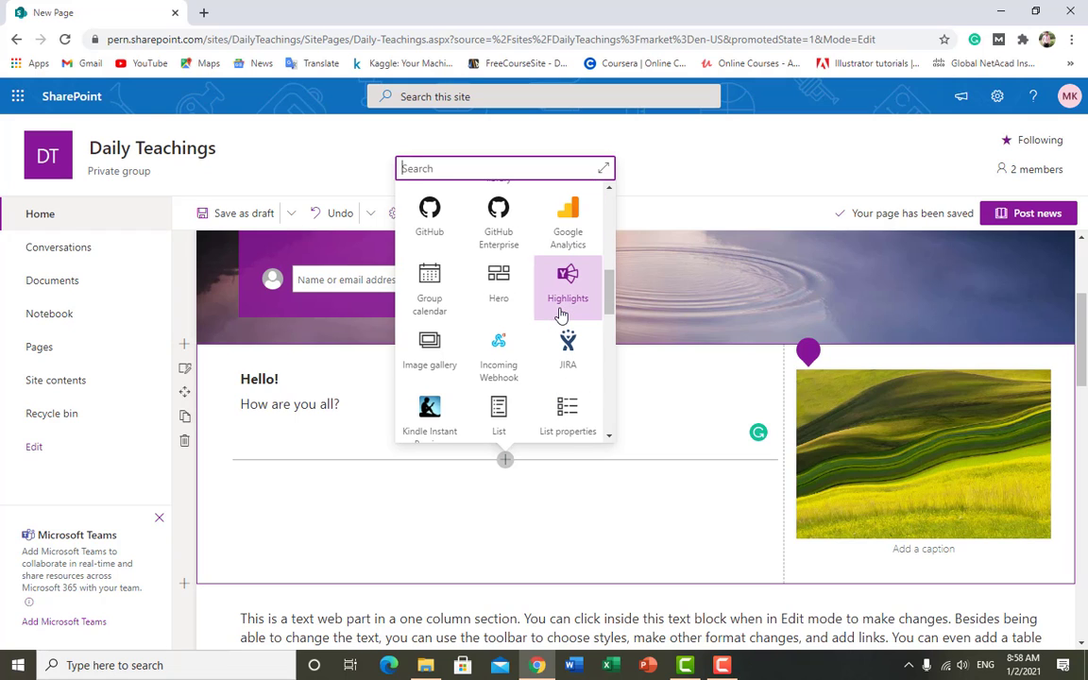
{"action": "scroll", "coordinate": [561, 314], "scroll_direction": "up", "scroll_amount": 1}
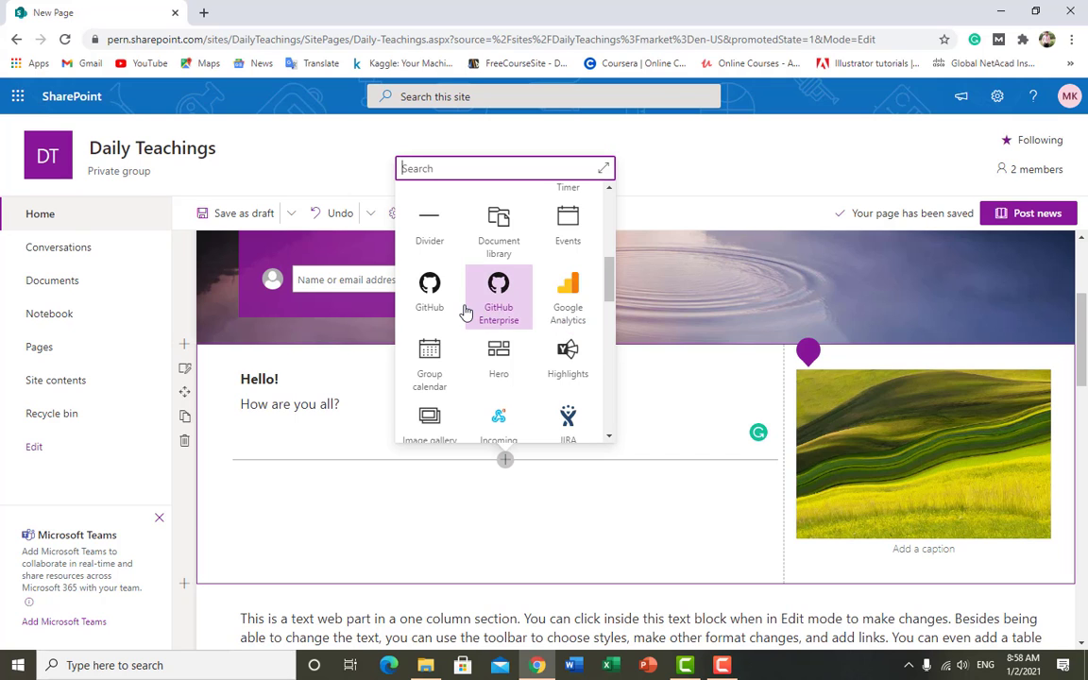
{"action": "scroll", "coordinate": [466, 312], "scroll_direction": "down", "scroll_amount": 1}
{"action": "scroll", "coordinate": [466, 312], "scroll_direction": "down", "scroll_amount": 5}
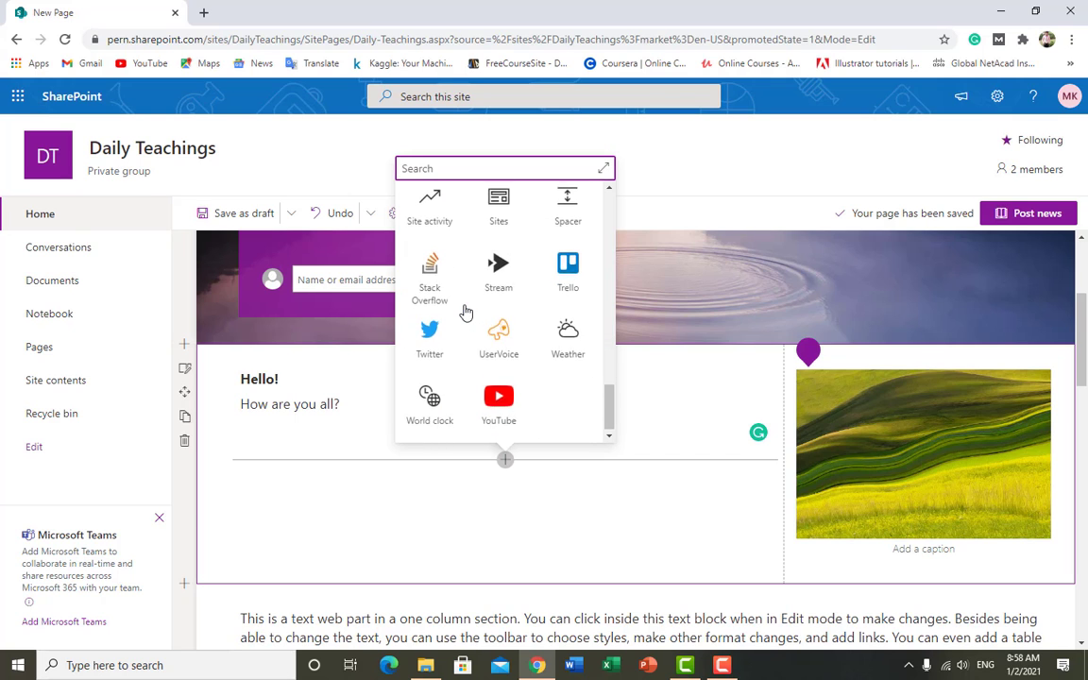
{"action": "scroll", "coordinate": [477, 338], "scroll_direction": "up", "scroll_amount": 2}
{"action": "scroll", "coordinate": [477, 338], "scroll_direction": "up", "scroll_amount": 10}
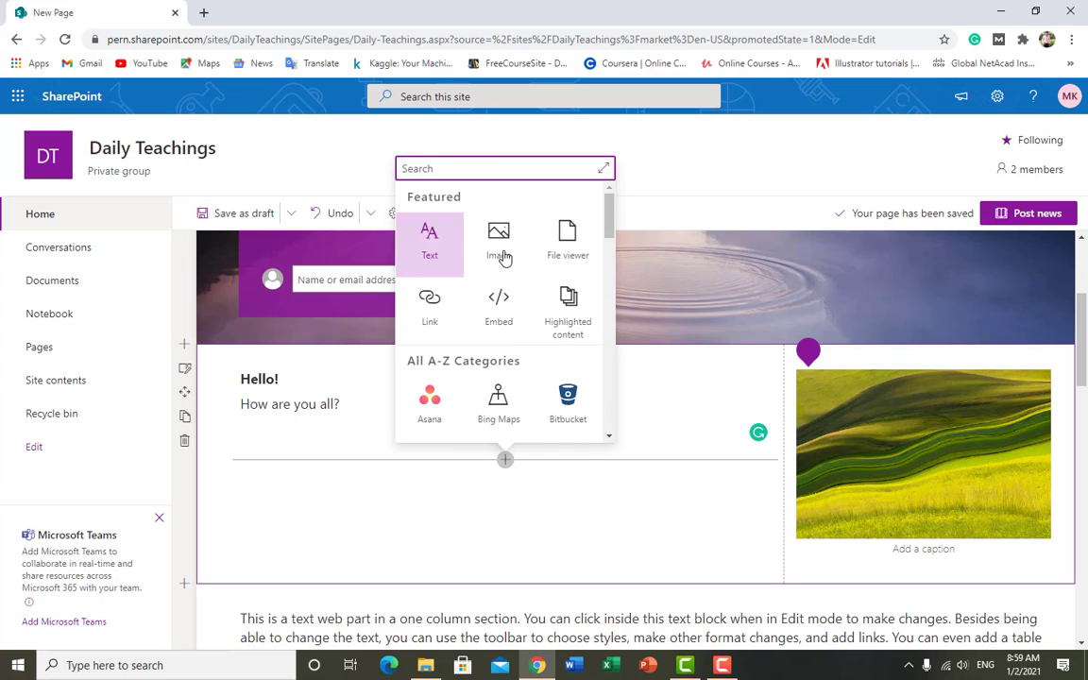
Add a YouTube web part below the "How are you all?" text in the first column.
{"action": "scroll", "coordinate": [549, 326], "scroll_direction": "down", "scroll_amount": 1}
{"action": "scroll", "coordinate": [547, 331], "scroll_direction": "down", "scroll_amount": 5}
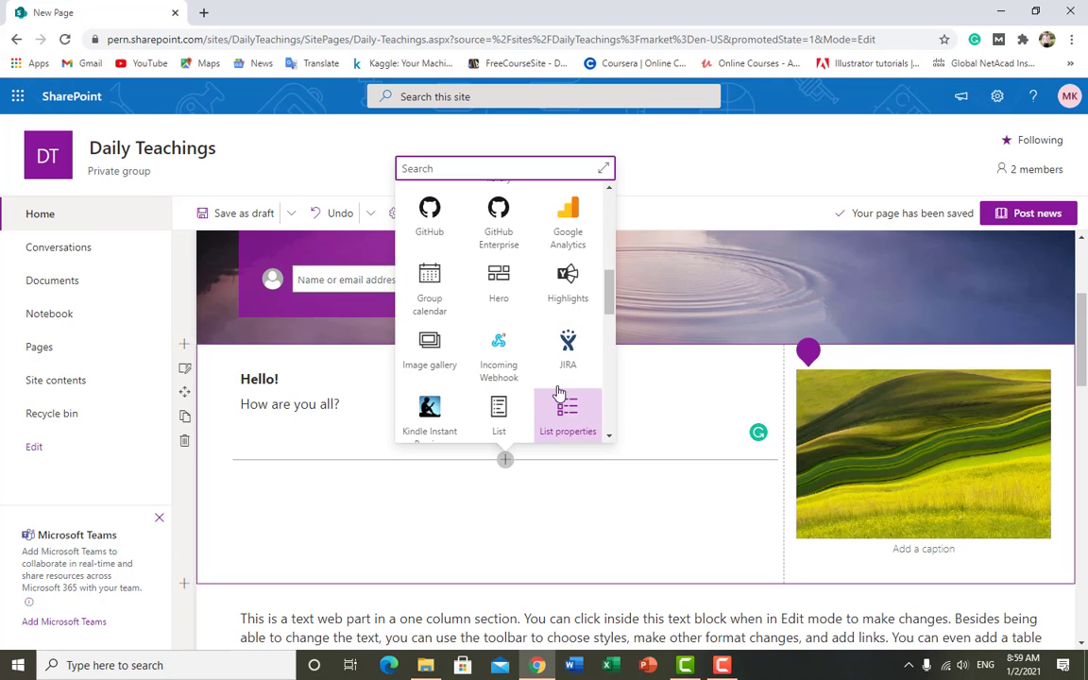
{"action": "scroll", "coordinate": [498, 328], "scroll_direction": "down", "scroll_amount": 1}
{"action": "scroll", "coordinate": [498, 331], "scroll_direction": "down", "scroll_amount": 2}
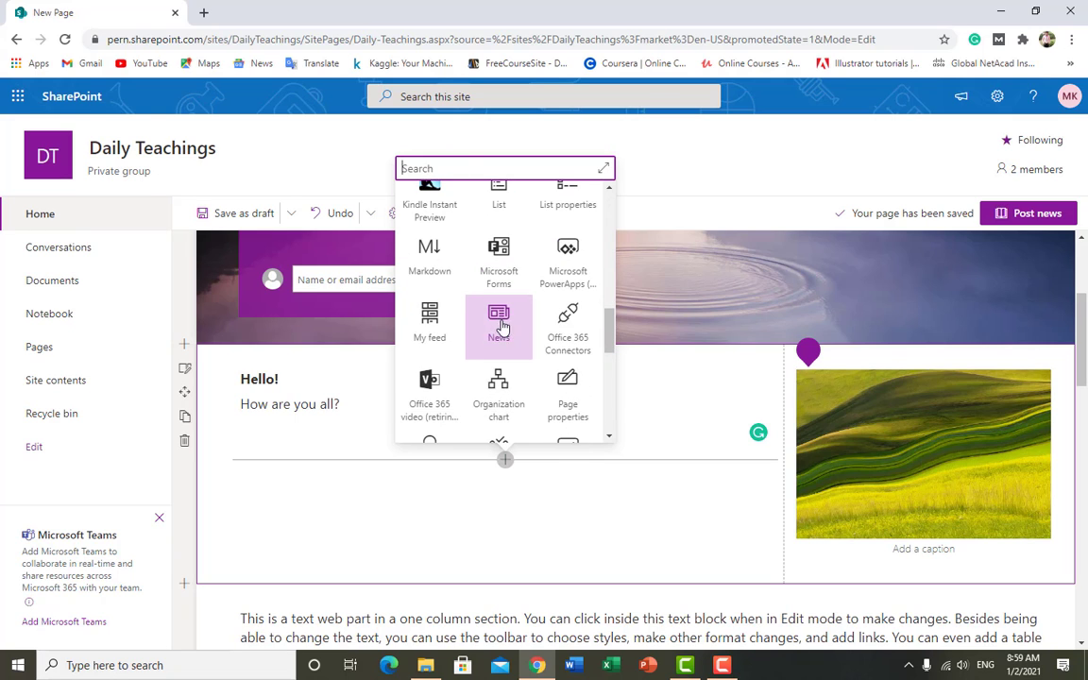
{"action": "scroll", "coordinate": [502, 359], "scroll_direction": "down", "scroll_amount": 1}
{"action": "scroll", "coordinate": [506, 362], "scroll_direction": "down", "scroll_amount": 4}
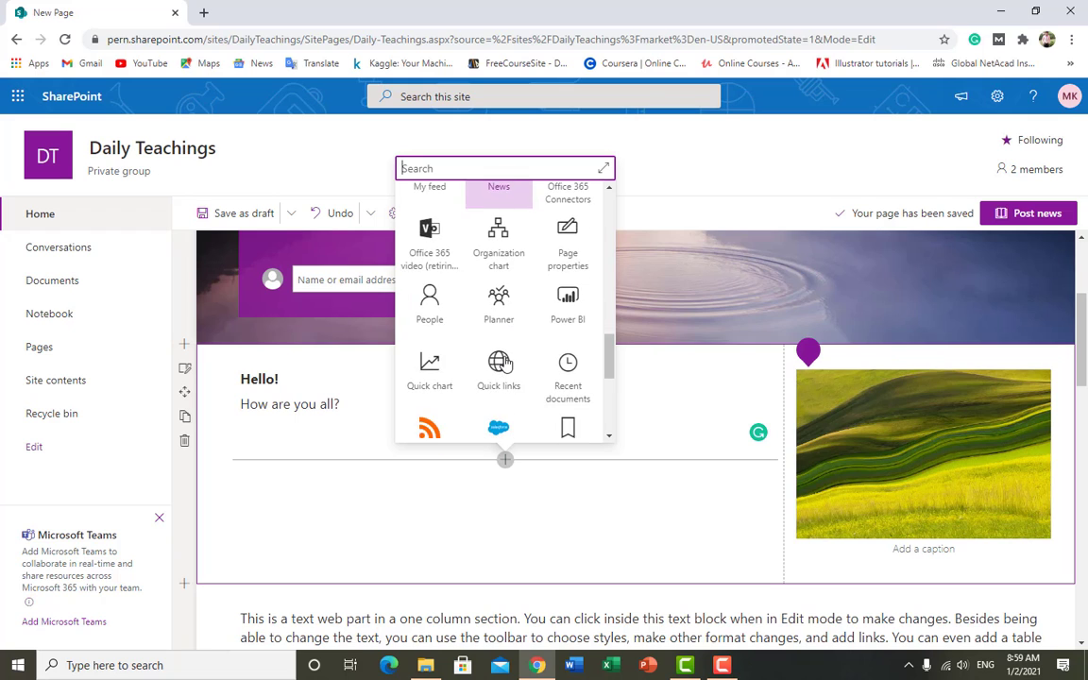
{"action": "scroll", "coordinate": [506, 362], "scroll_direction": "down", "scroll_amount": 1}
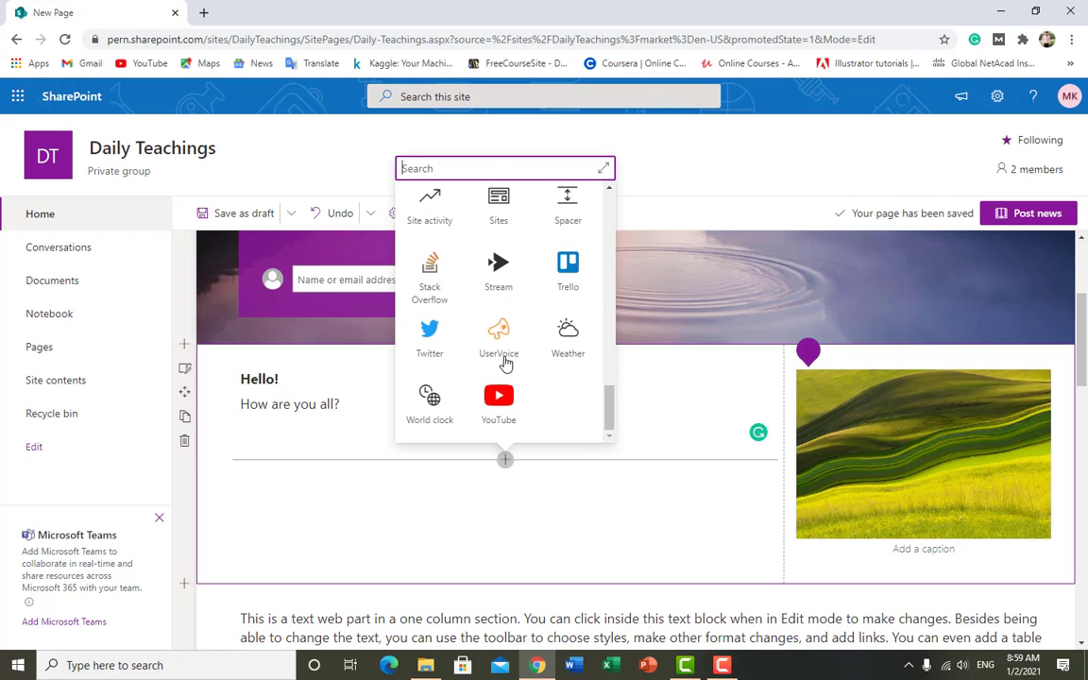
{"action": "left_click", "coordinate": [506, 393]}
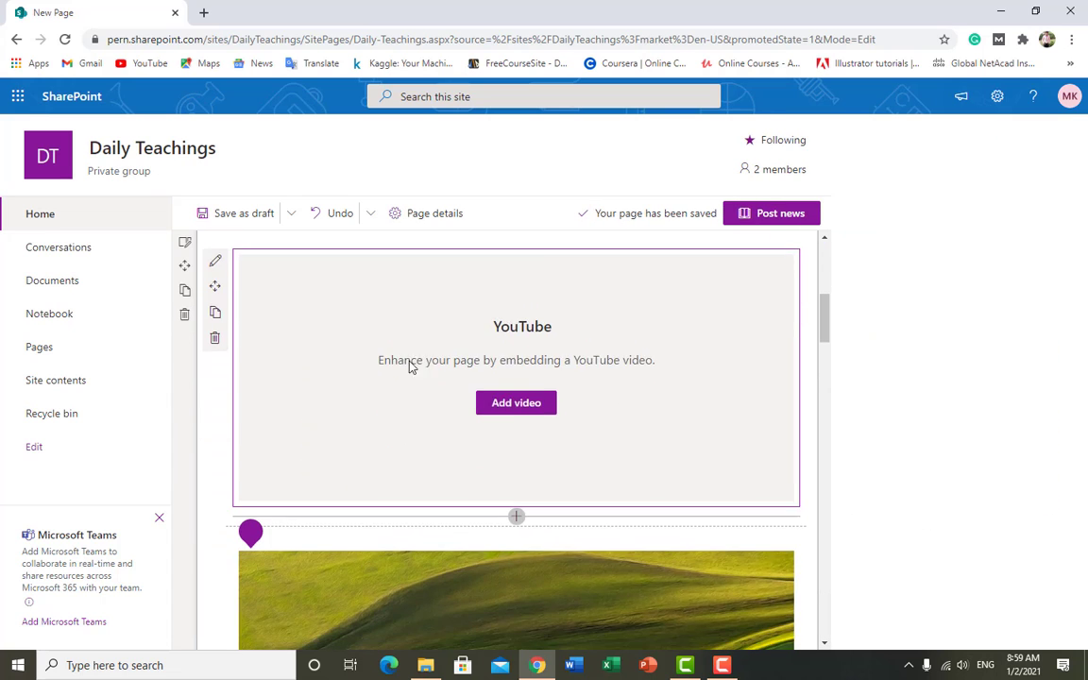
Look at the YouTube web part's video settings and close them without entering a link.
{"action": "left_click", "coordinate": [526, 378]}
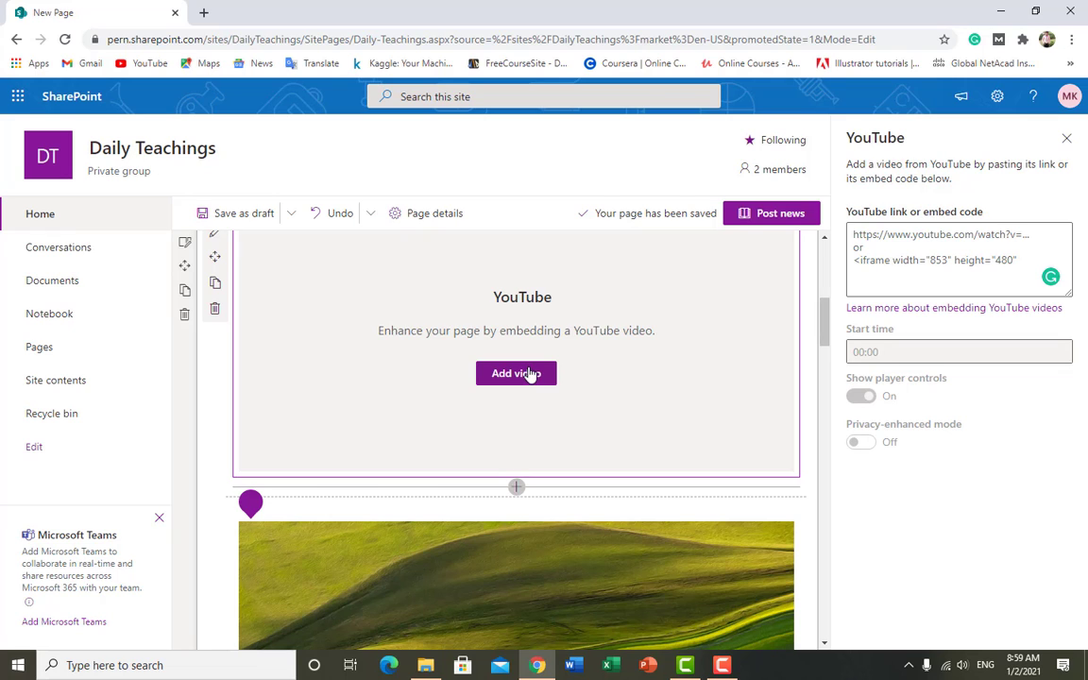
{"action": "scroll", "coordinate": [527, 378], "scroll_direction": "up", "scroll_amount": 2}
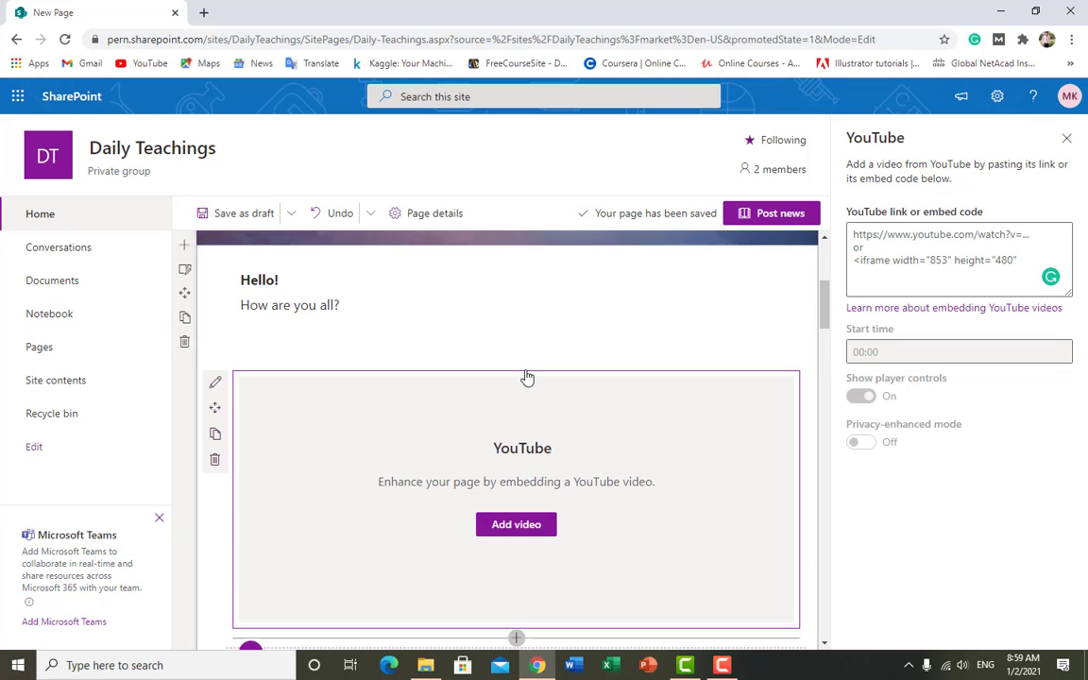
{"action": "scroll", "coordinate": [519, 387], "scroll_direction": "down", "scroll_amount": 1}
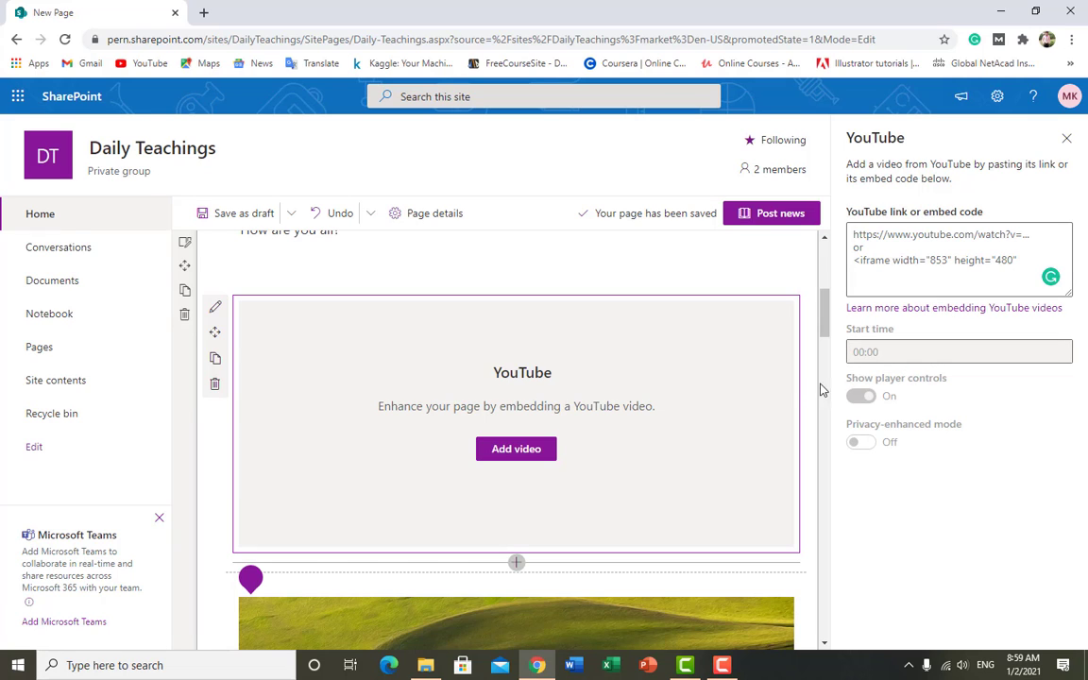
{"action": "scroll", "coordinate": [794, 384], "scroll_direction": "down", "scroll_amount": 6}
{"action": "scroll", "coordinate": [732, 383], "scroll_direction": "up", "scroll_amount": 5}
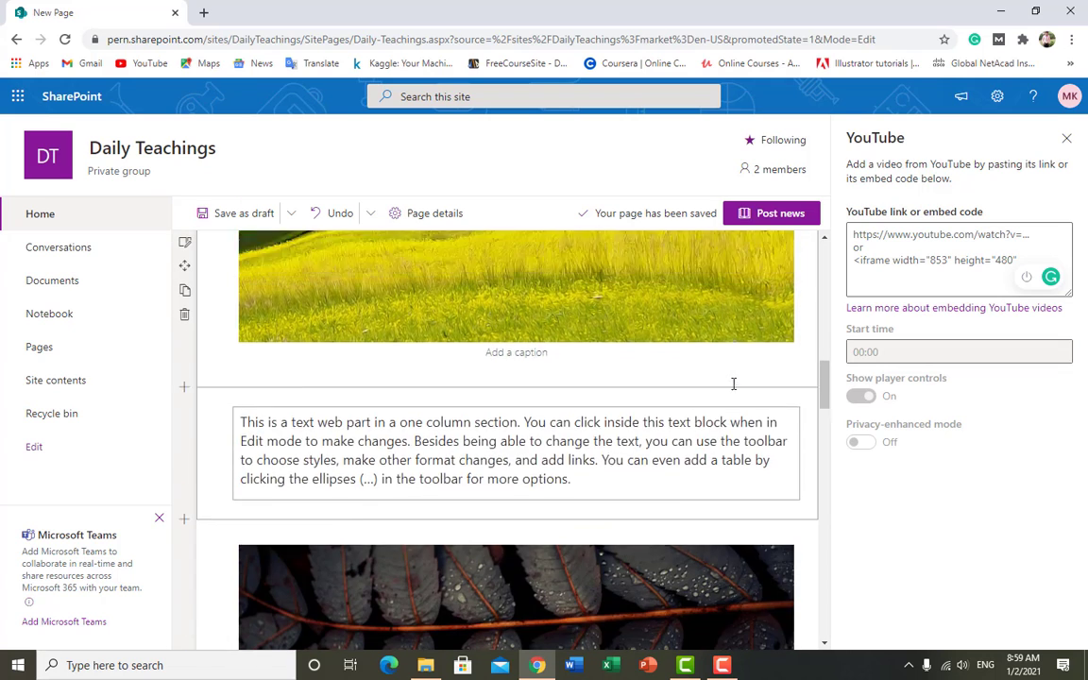
{"action": "left_click", "coordinate": [1066, 141]}
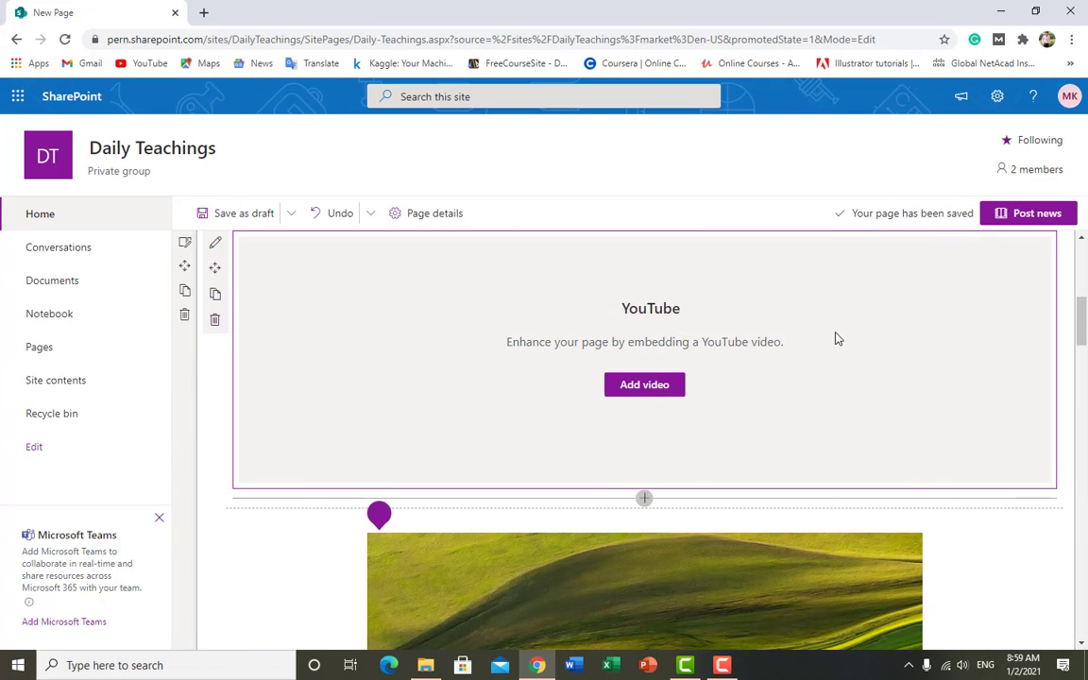
Select the green landscape image beside the greeting text and look over the image and title area settings.
{"action": "scroll", "coordinate": [770, 348], "scroll_direction": "down", "scroll_amount": 5}
{"action": "scroll", "coordinate": [912, 327], "scroll_direction": "up", "scroll_amount": 4}
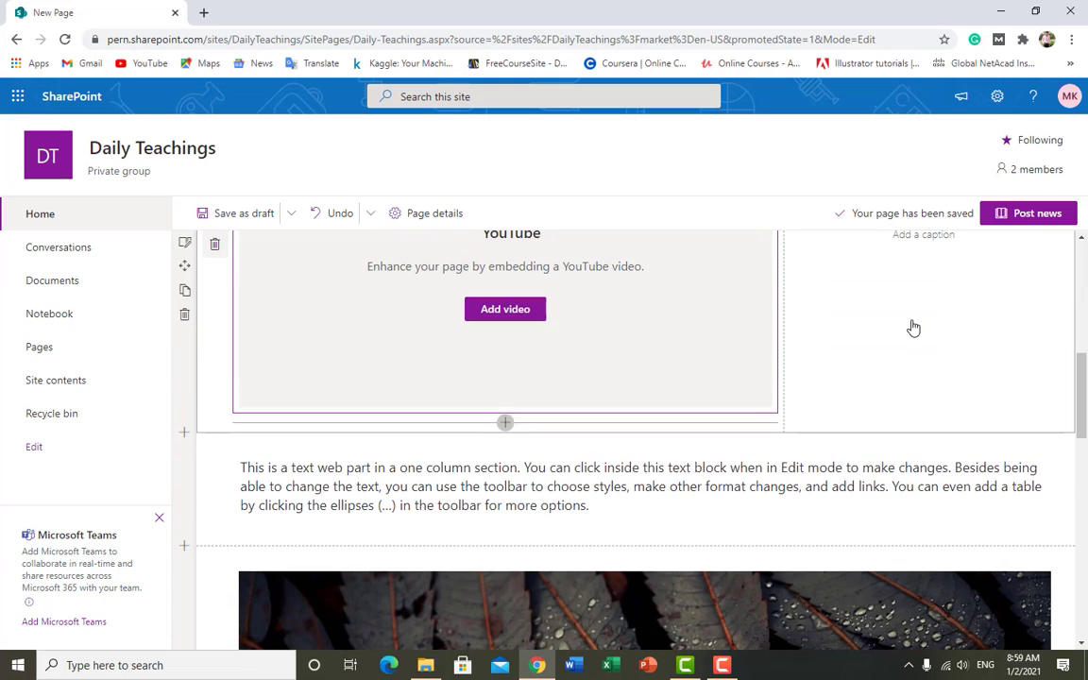
{"action": "left_click", "coordinate": [910, 316]}
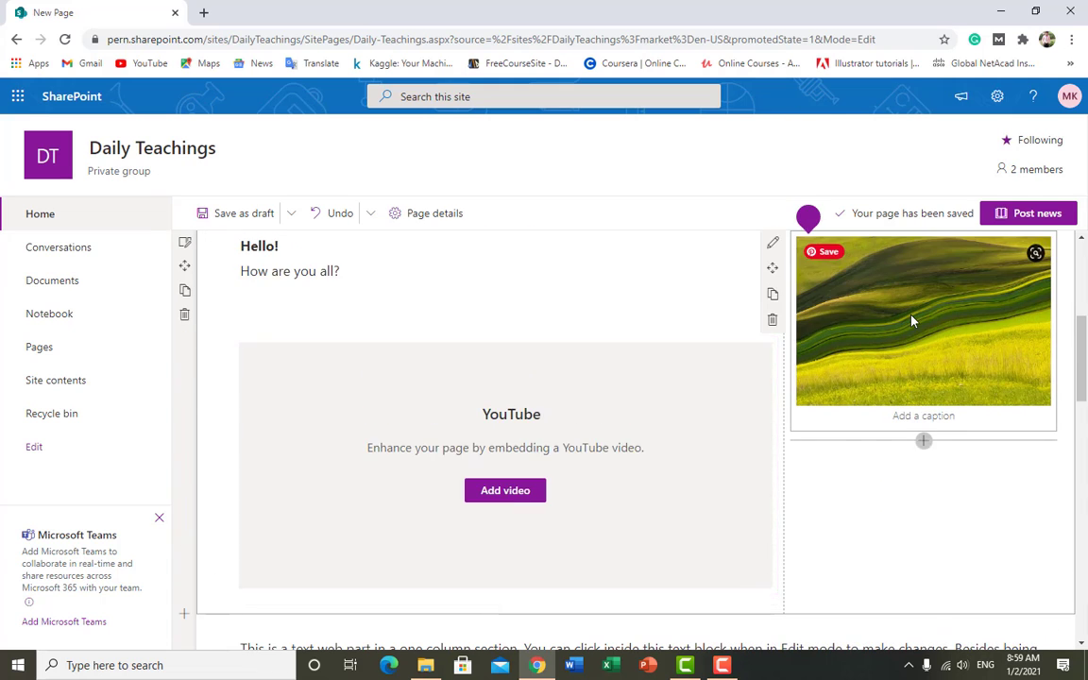
{"action": "scroll", "coordinate": [467, 405], "scroll_direction": "down", "scroll_amount": 7}
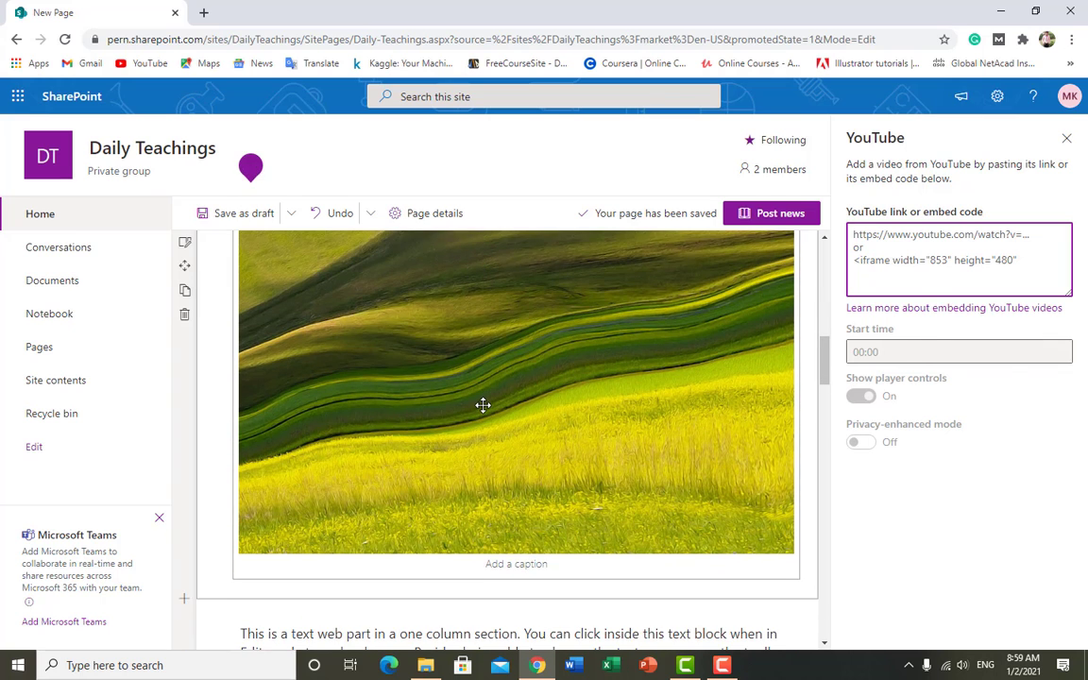
{"action": "left_click", "coordinate": [483, 405]}
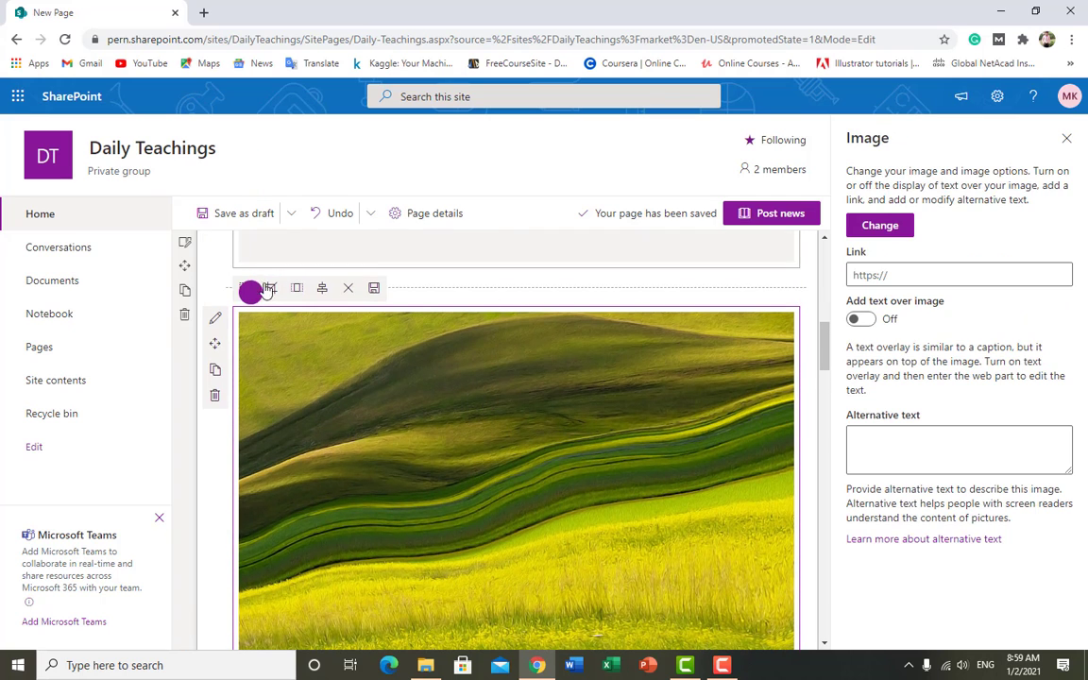
{"action": "left_click", "coordinate": [267, 289]}
{"action": "left_click", "coordinate": [488, 175]}
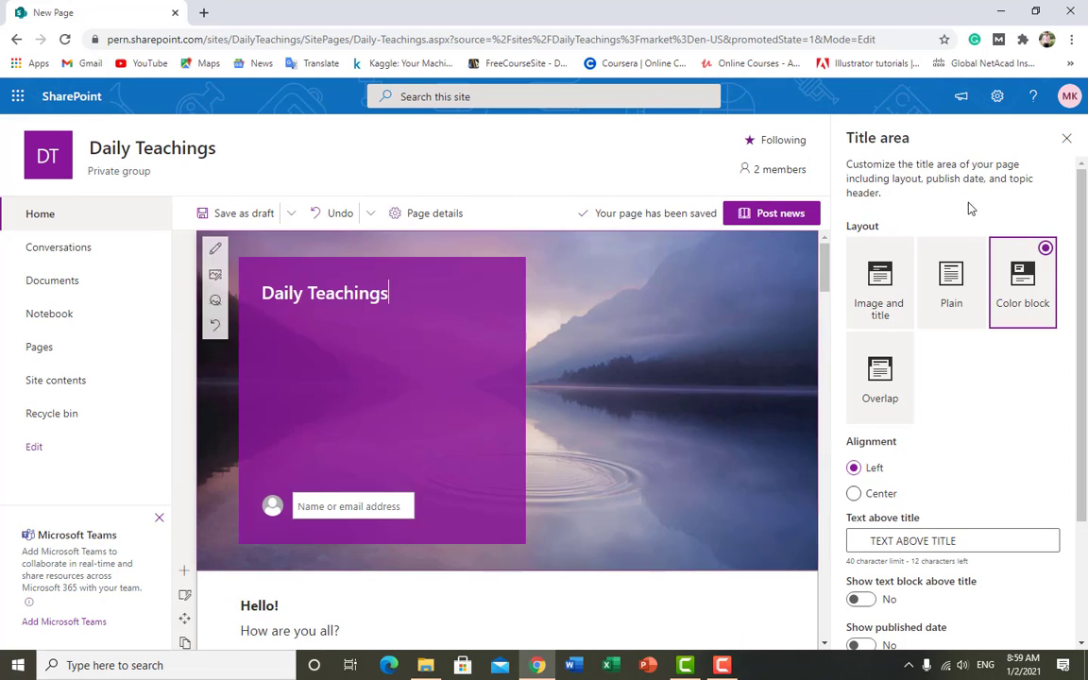
{"action": "scroll", "coordinate": [592, 345], "scroll_direction": "down", "scroll_amount": 8}
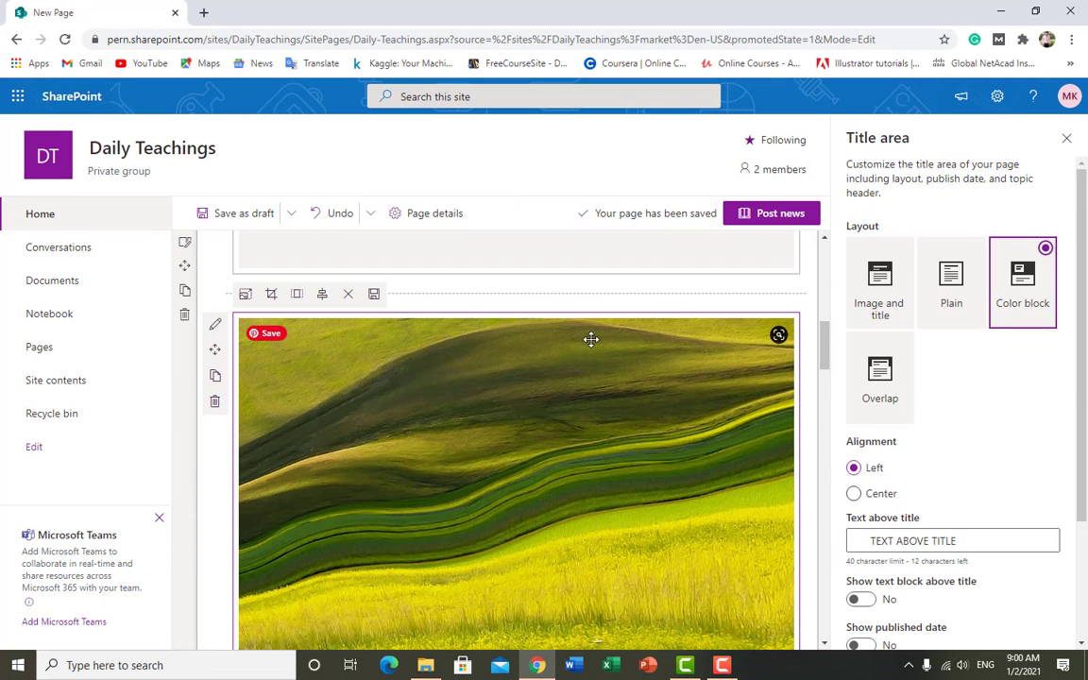
{"action": "left_click", "coordinate": [214, 328]}
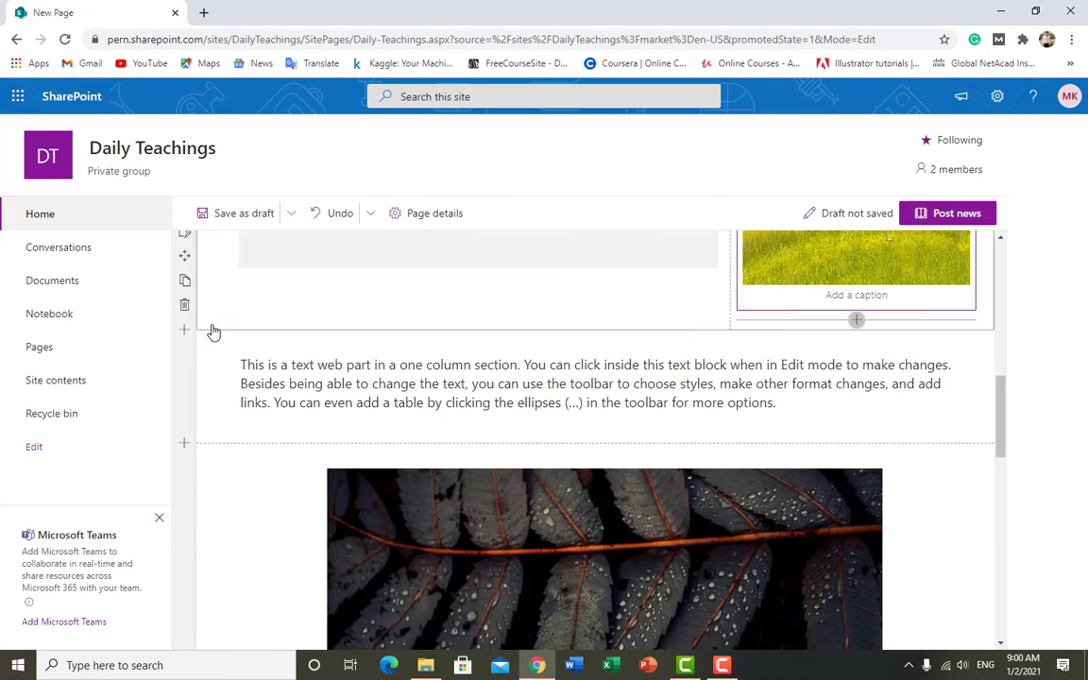
{"action": "scroll", "coordinate": [515, 401], "scroll_direction": "down", "scroll_amount": 2}
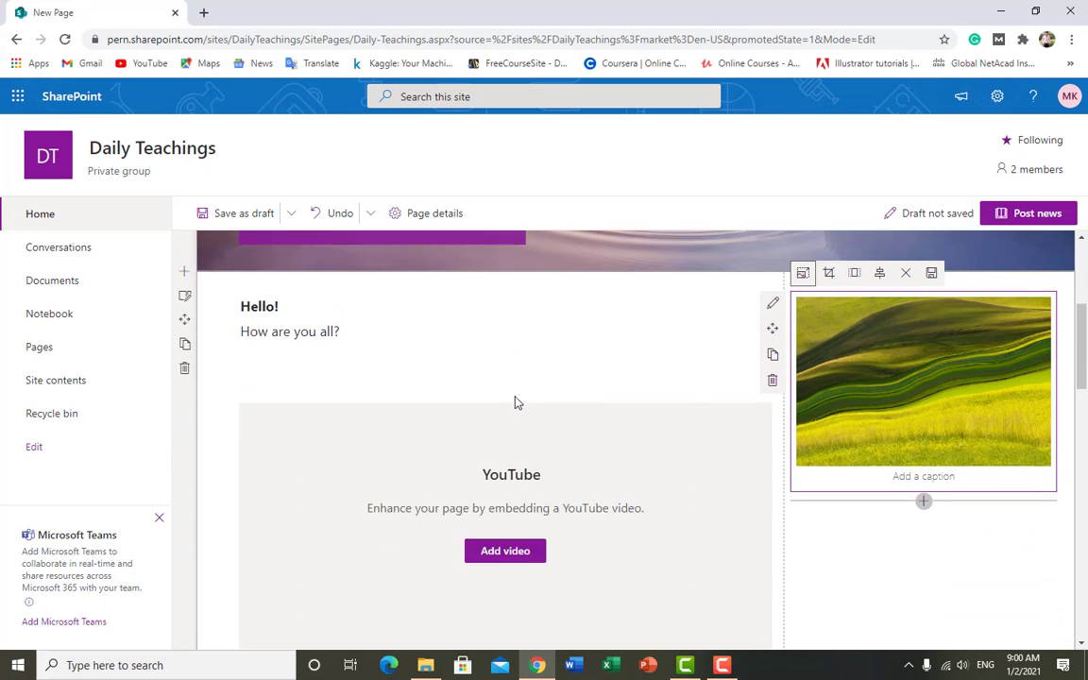
{"action": "scroll", "coordinate": [516, 402], "scroll_direction": "down", "scroll_amount": 2}
{"action": "scroll", "coordinate": [923, 358], "scroll_direction": "up", "scroll_amount": 2}
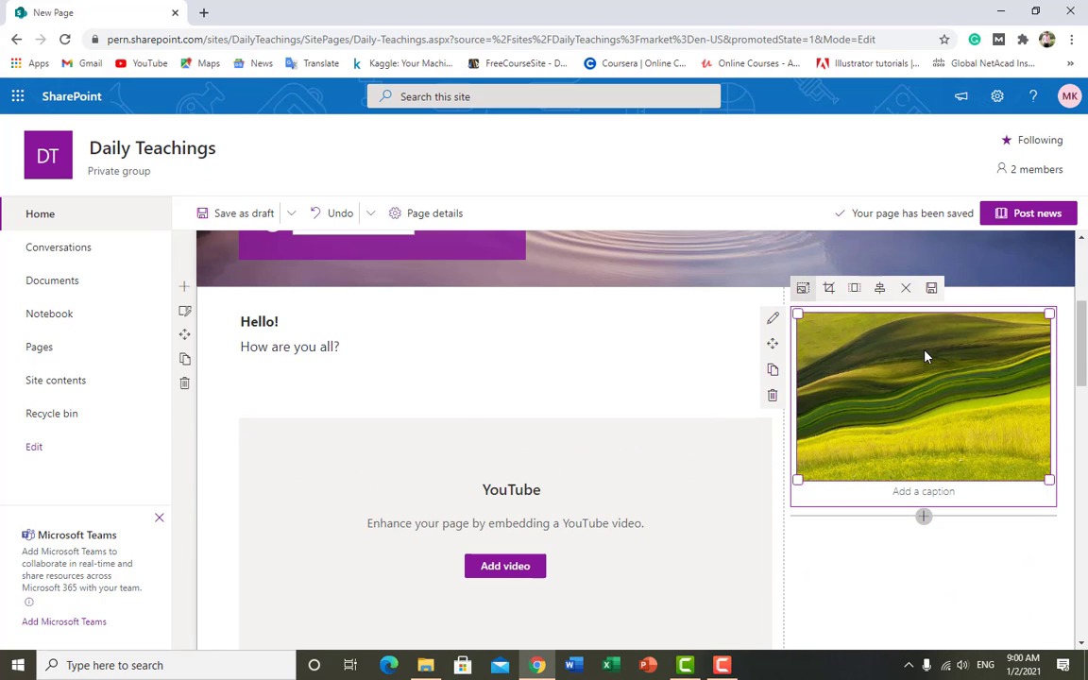
Try the crop, aspect ratio and alignment tools on the landscape image, then reset the image and save it.
{"action": "left_click", "coordinate": [830, 290]}
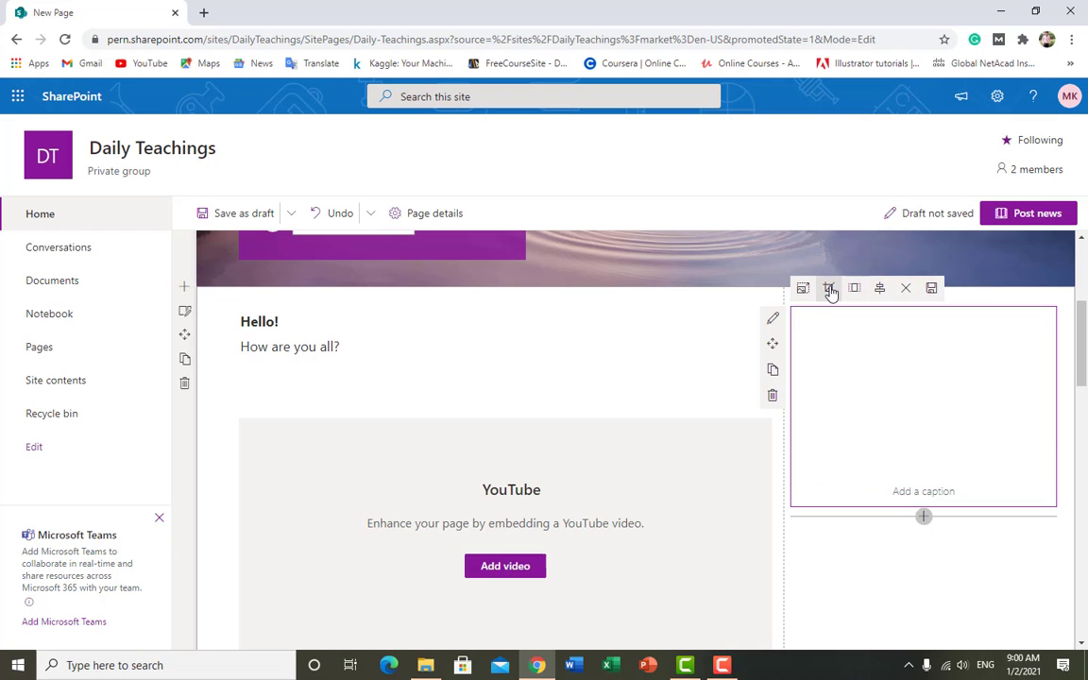
{"action": "left_click", "coordinate": [855, 291]}
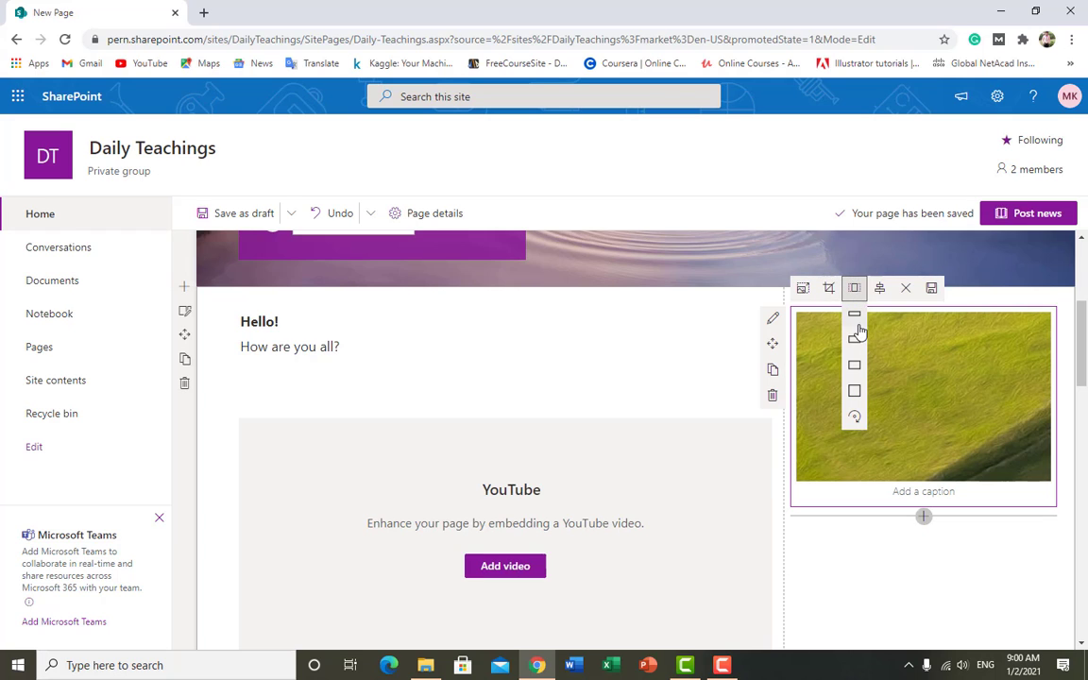
{"action": "left_click", "coordinate": [880, 287]}
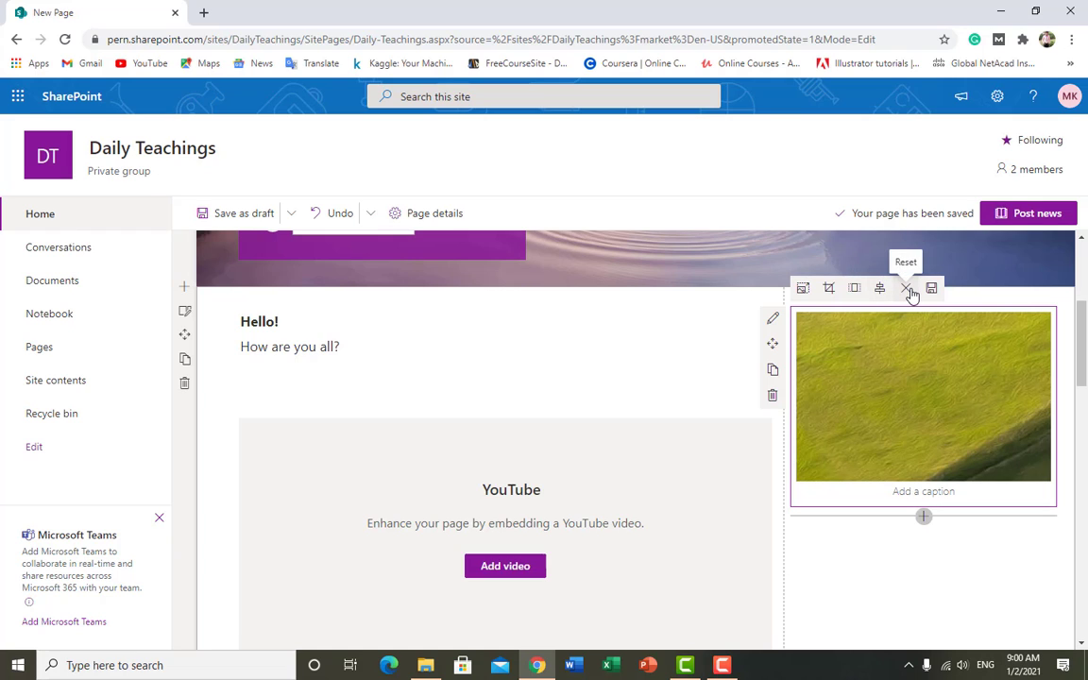
{"action": "left_click", "coordinate": [910, 293]}
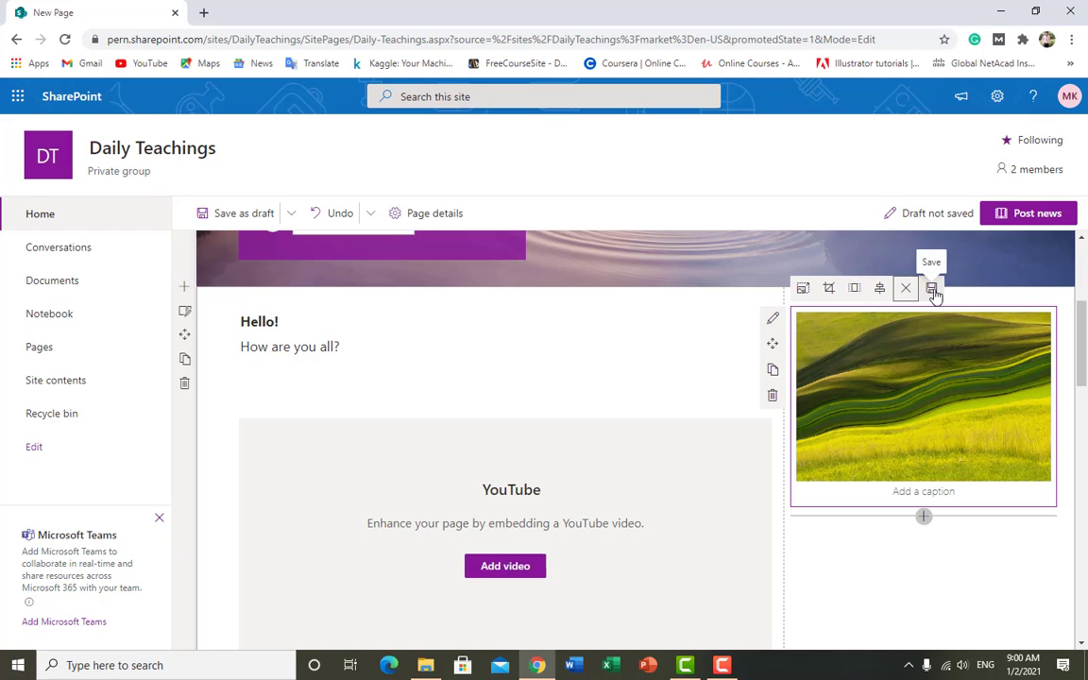
{"action": "left_click", "coordinate": [932, 290]}
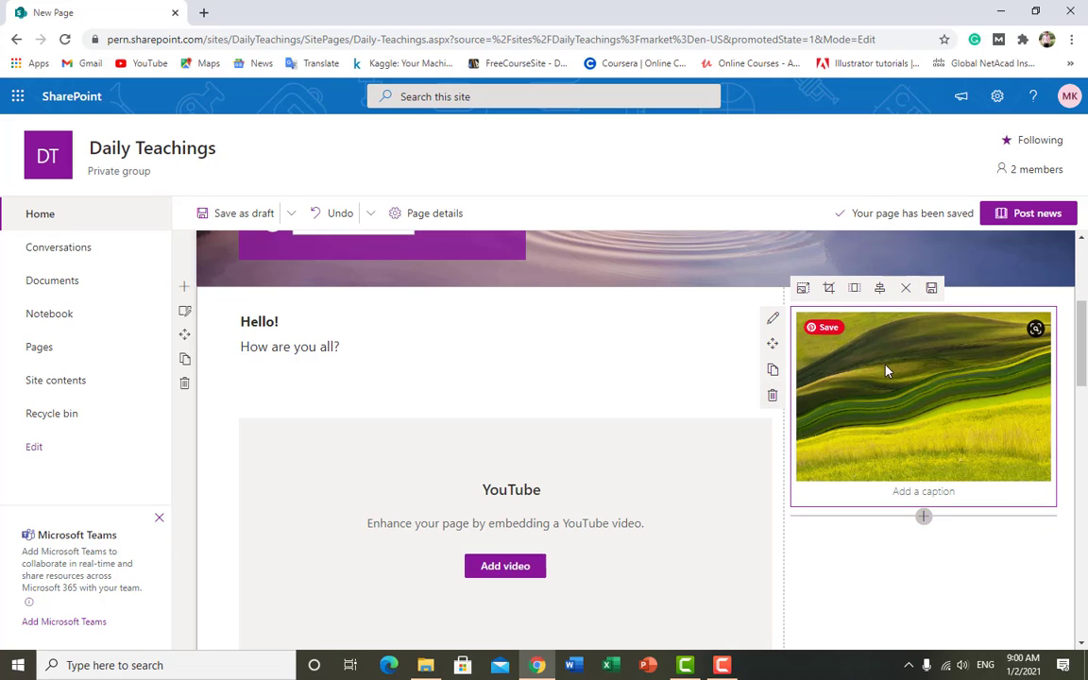
Delete the landscape image from the second column and add an empty Image web part in its place.
{"action": "left_click", "coordinate": [833, 379]}
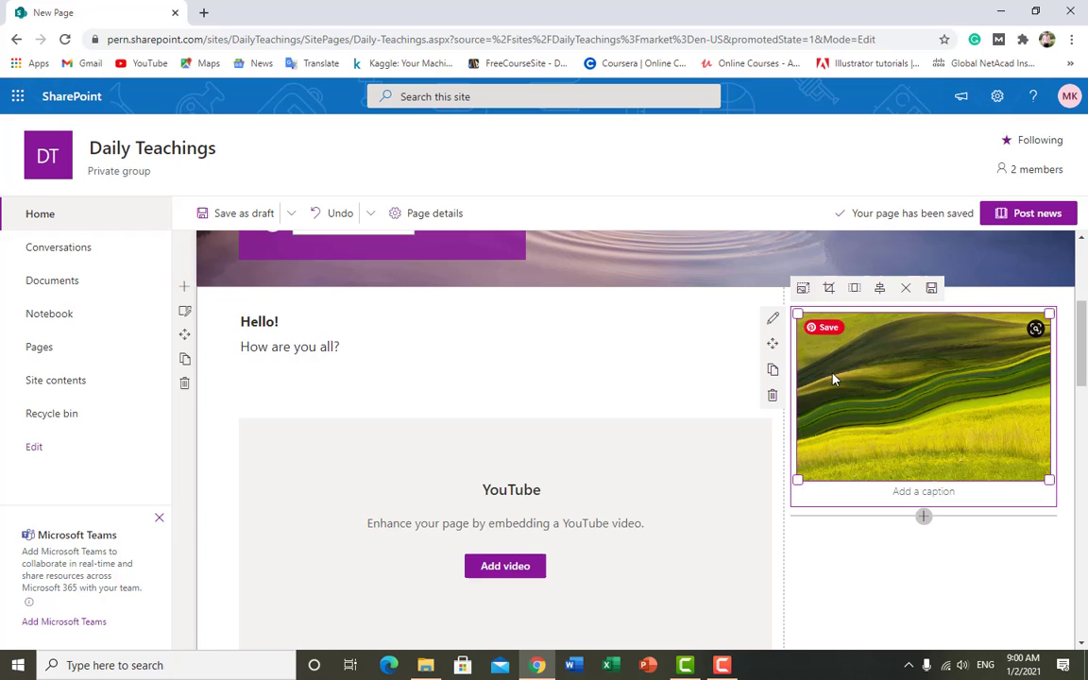
{"action": "left_click", "coordinate": [771, 398]}
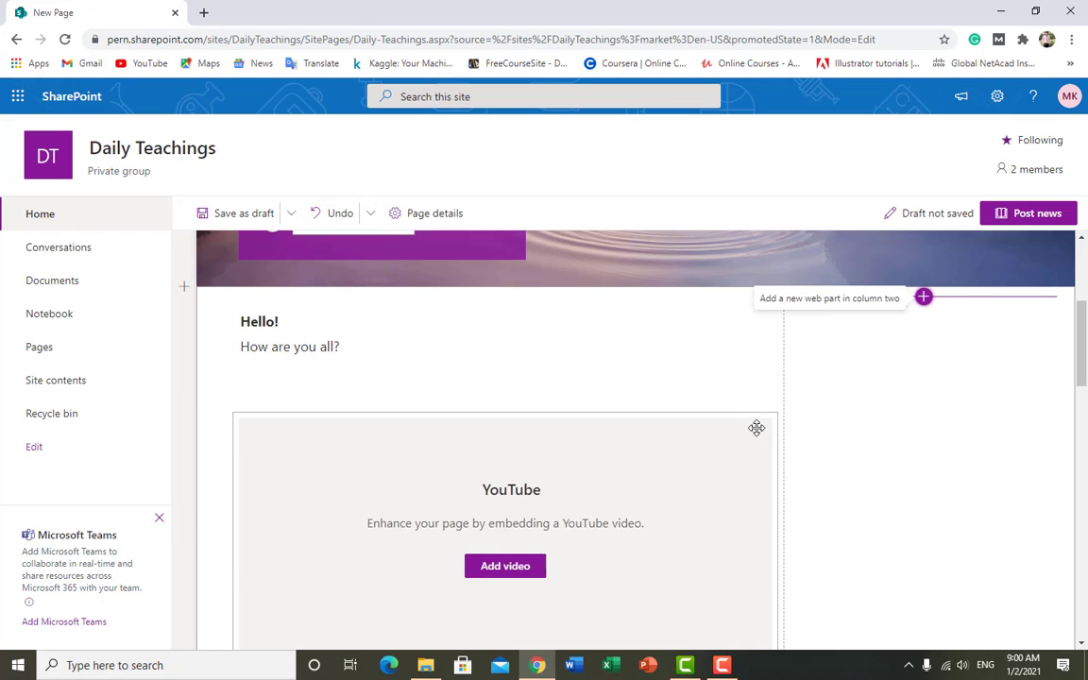
{"action": "left_click", "coordinate": [327, 217]}
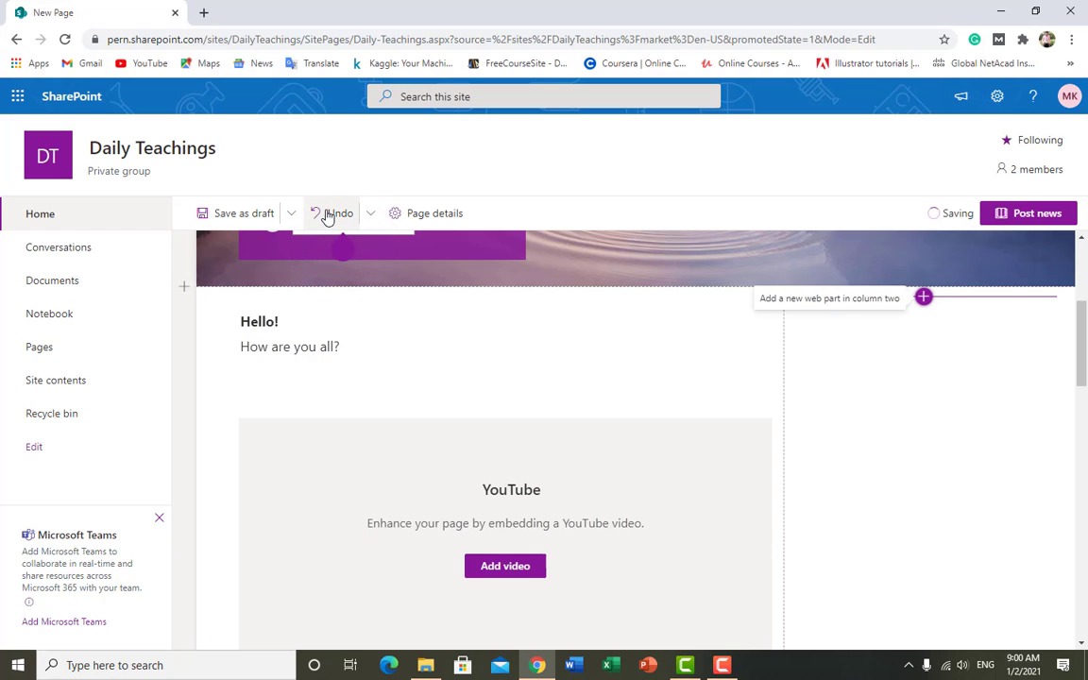
{"action": "left_click", "coordinate": [925, 299]}
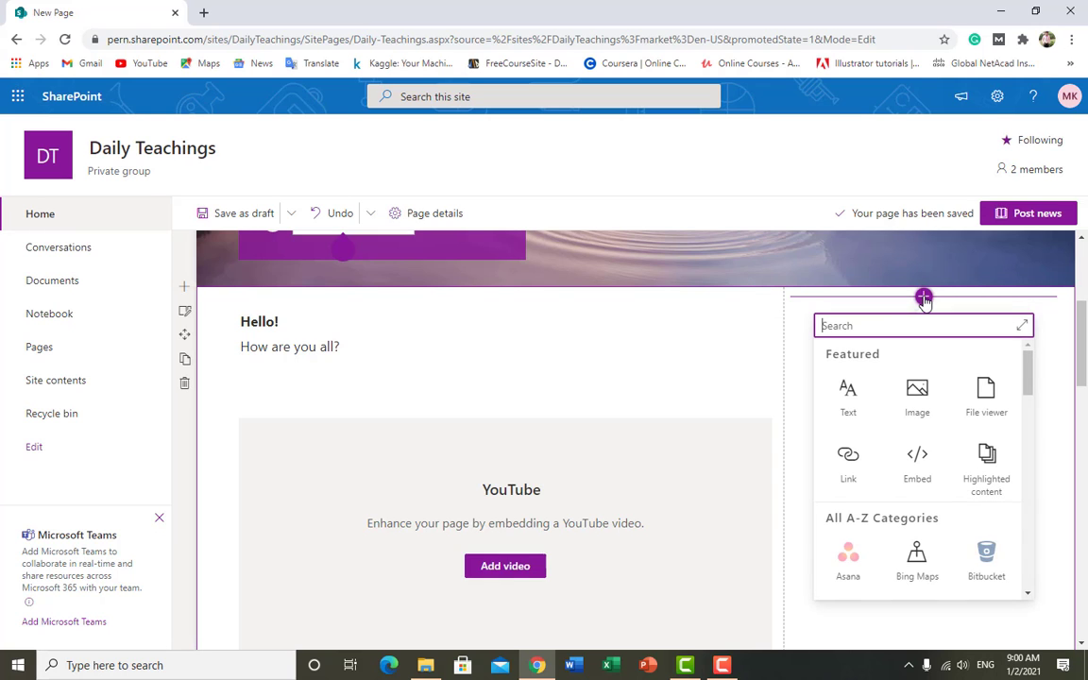
{"action": "left_click", "coordinate": [915, 390]}
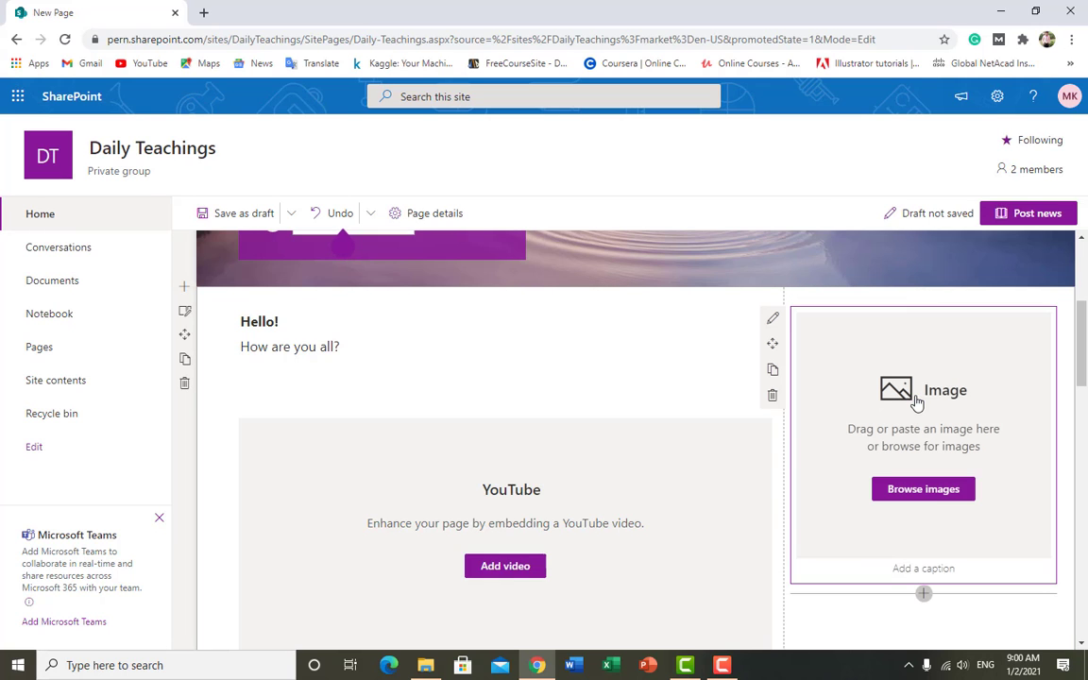
Fill the empty Image web part by uploading "1200px-Microsoft_Office_Sway_(2019–present).svg (1)" from the Downloads folder.
{"action": "left_click", "coordinate": [928, 495]}
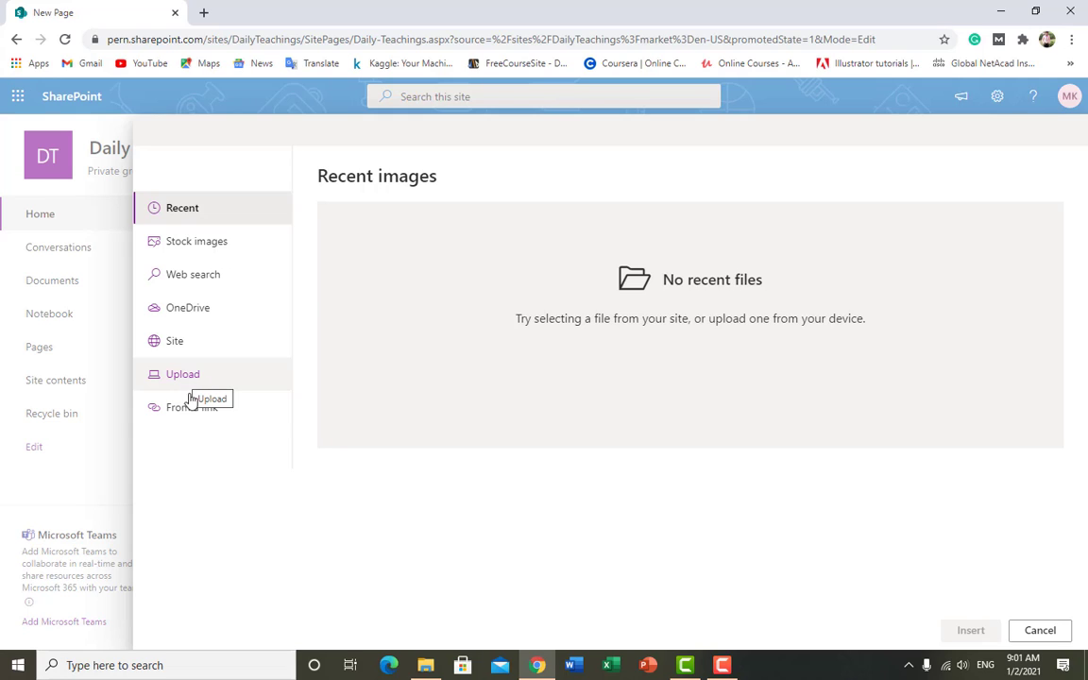
{"action": "left_click", "coordinate": [201, 242]}
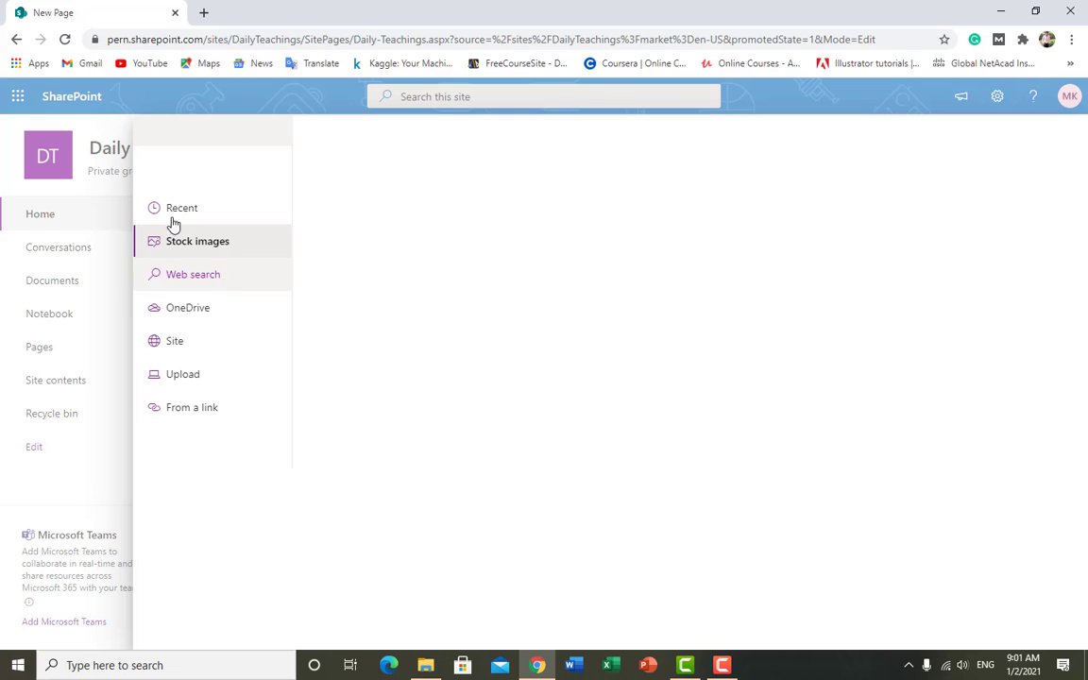
{"action": "left_click", "coordinate": [165, 208]}
{"action": "left_click", "coordinate": [183, 243]}
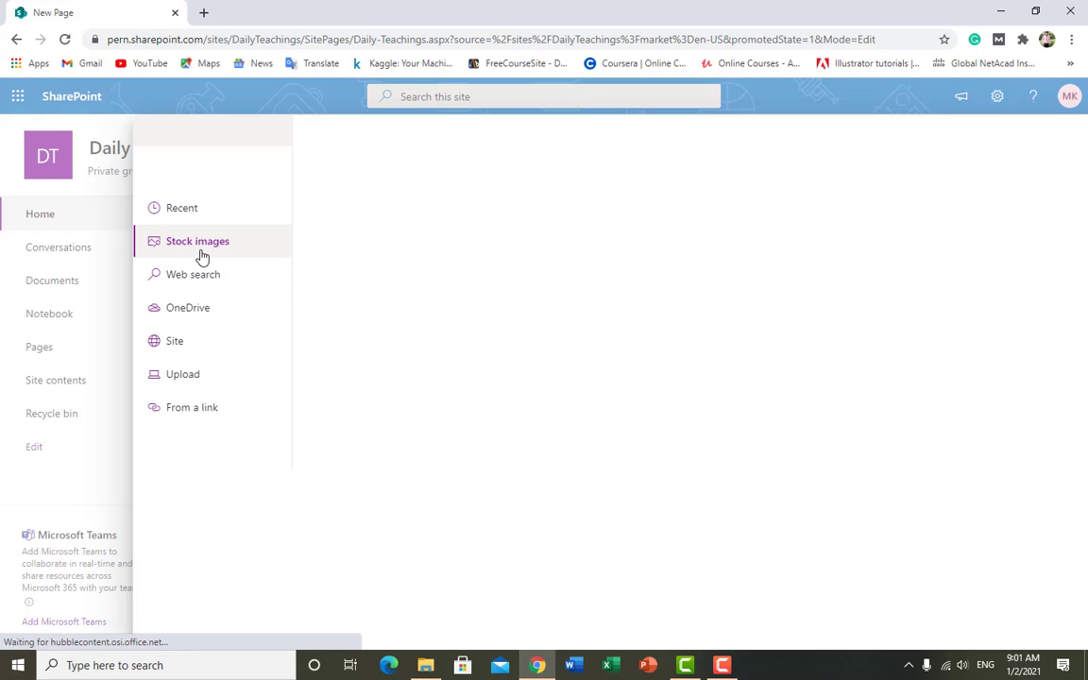
{"action": "left_click", "coordinate": [173, 376]}
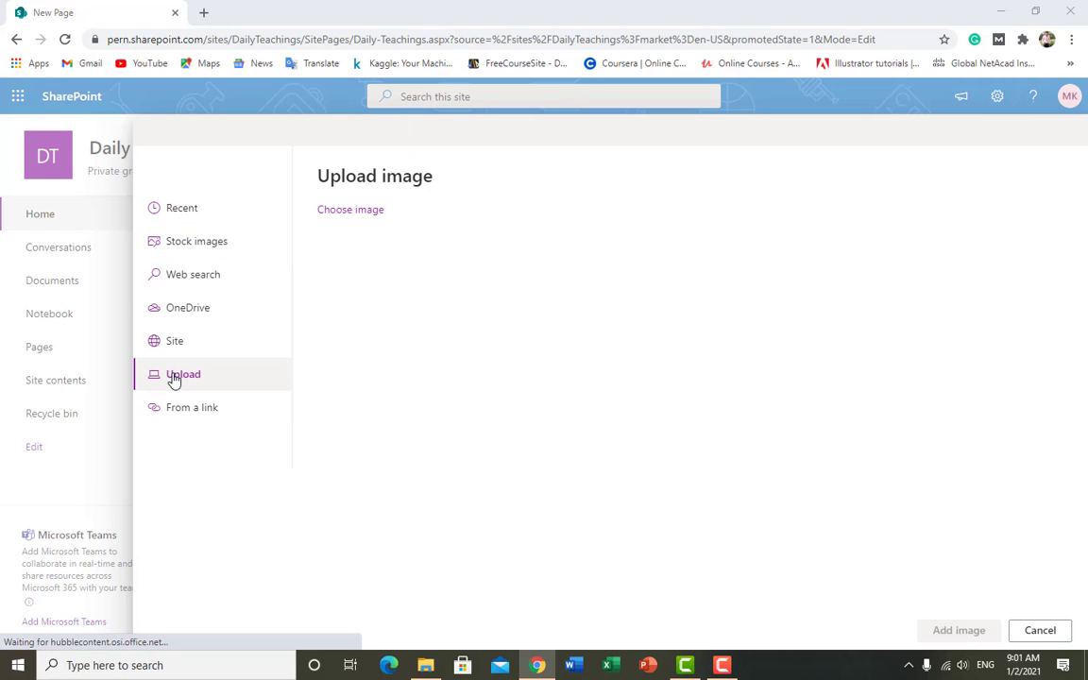
{"action": "left_click", "coordinate": [363, 211]}
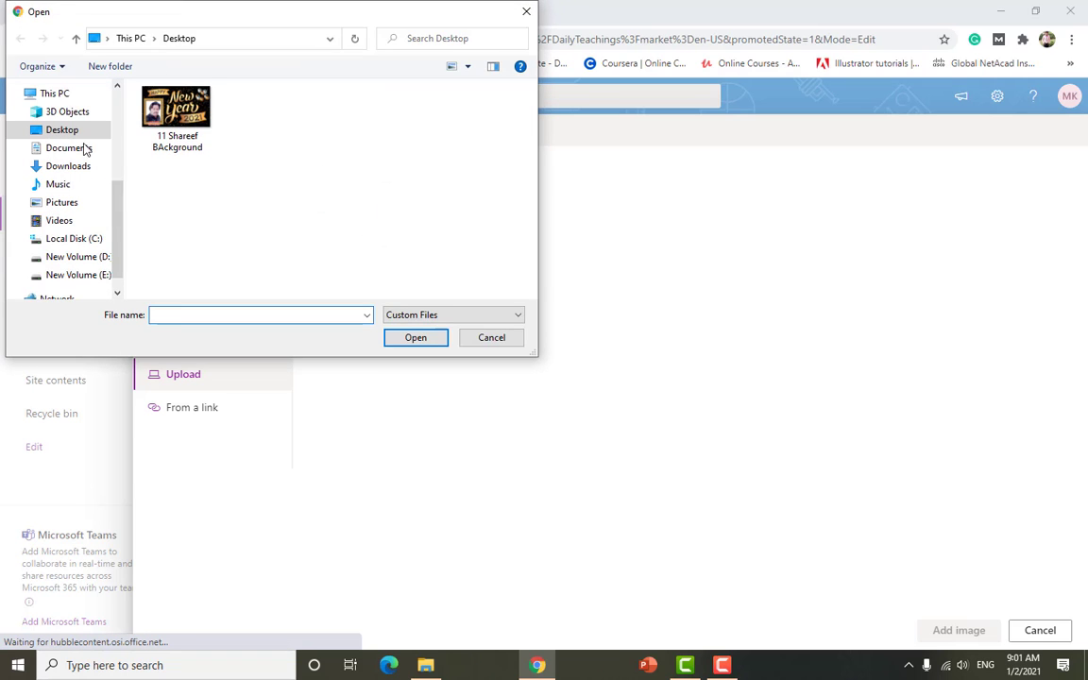
{"action": "left_click", "coordinate": [76, 166]}
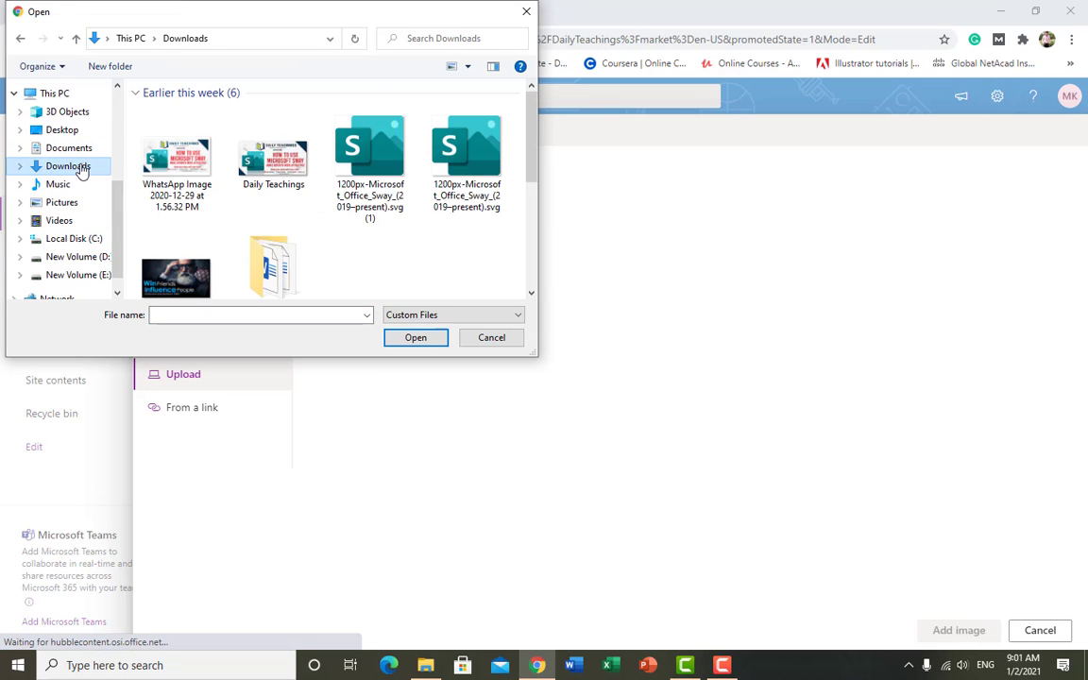
{"action": "left_click", "coordinate": [345, 138]}
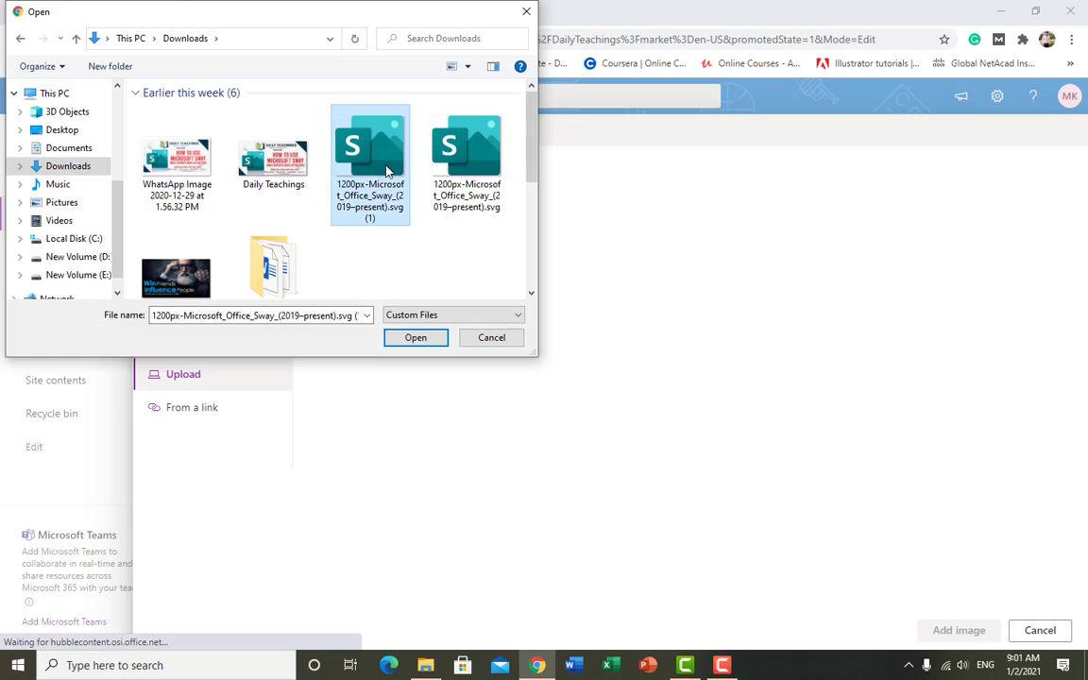
{"action": "left_click", "coordinate": [415, 337]}
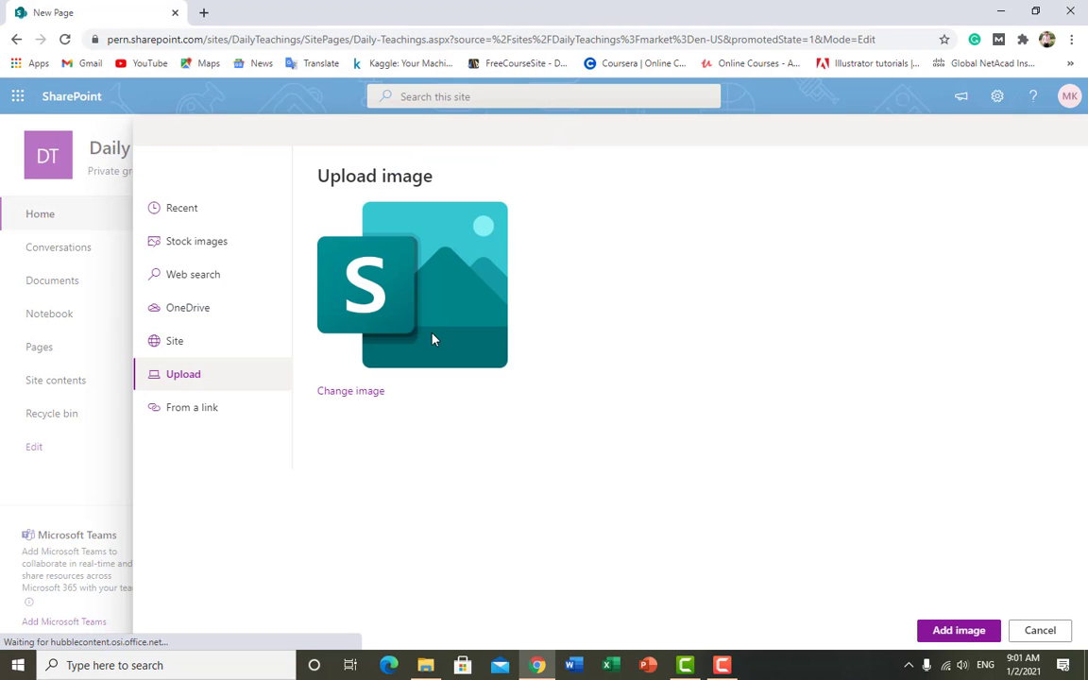
{"action": "left_click", "coordinate": [956, 633]}
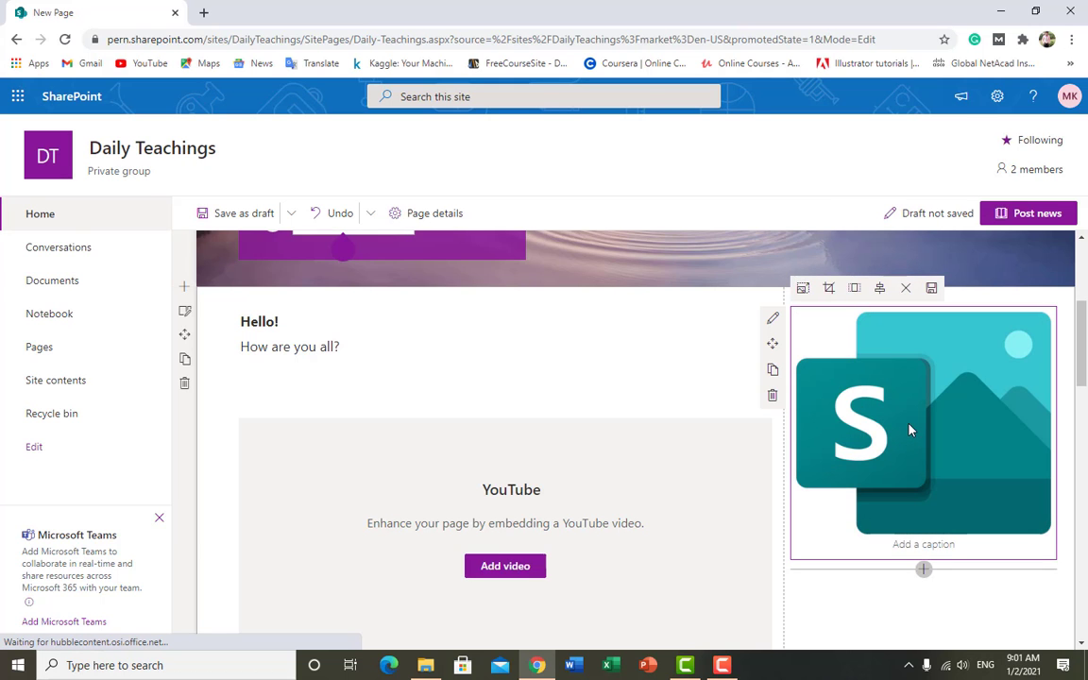
Check the draft page from end to end and publish it as a news post.
{"action": "scroll", "coordinate": [904, 430], "scroll_direction": "down", "scroll_amount": 6}
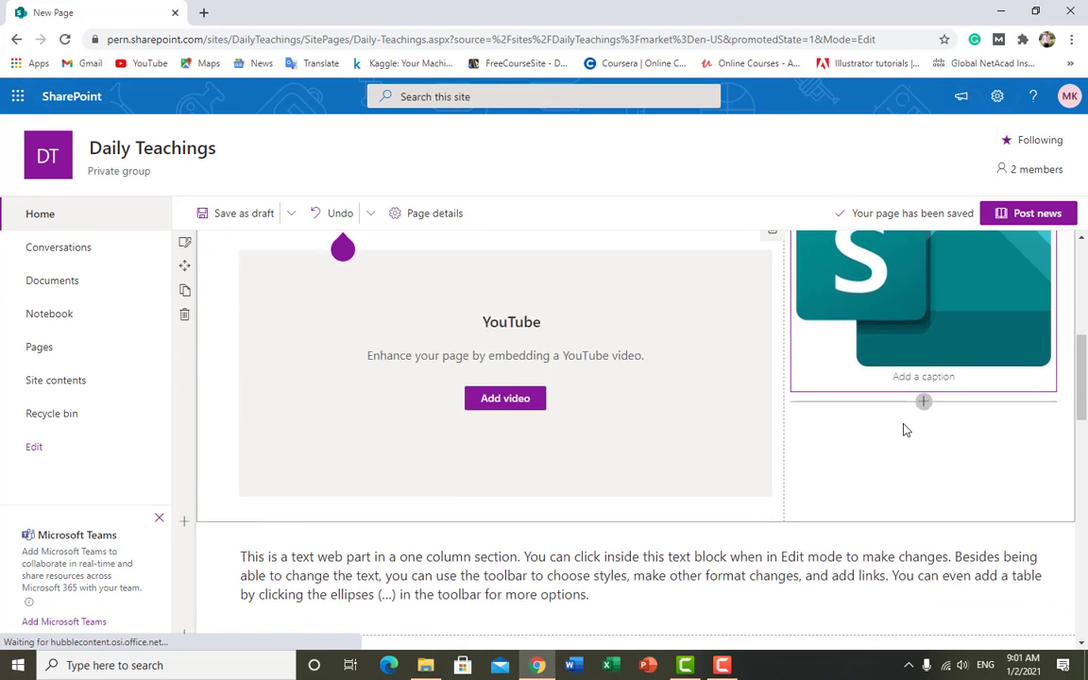
{"action": "scroll", "coordinate": [902, 424], "scroll_direction": "down", "scroll_amount": 4}
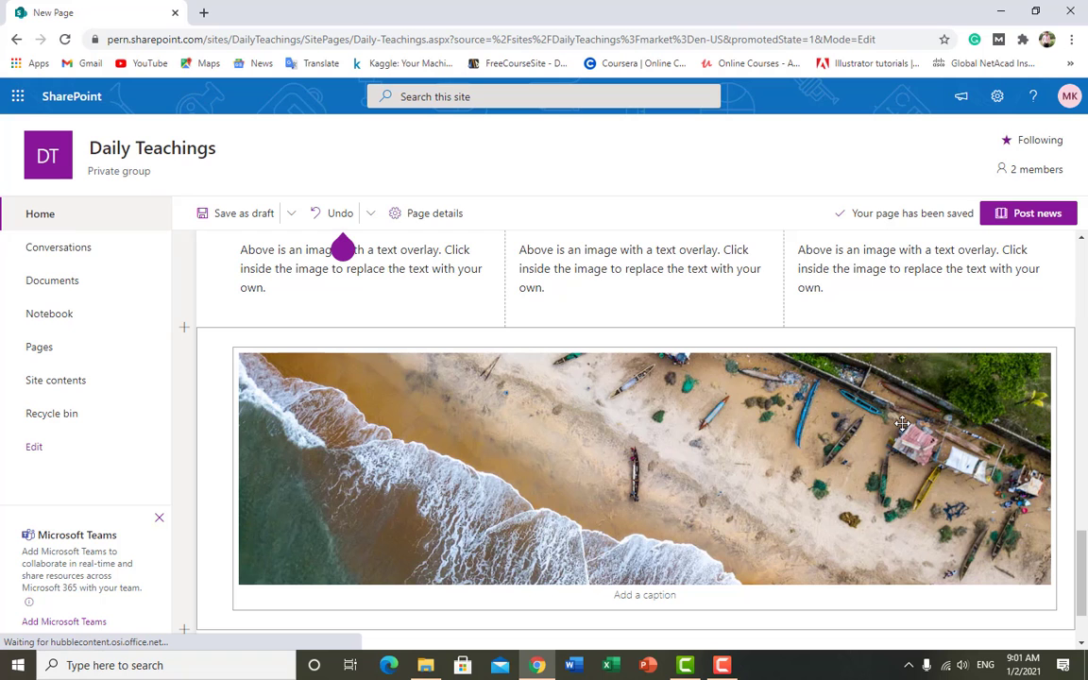
{"action": "scroll", "coordinate": [903, 423], "scroll_direction": "up", "scroll_amount": 10}
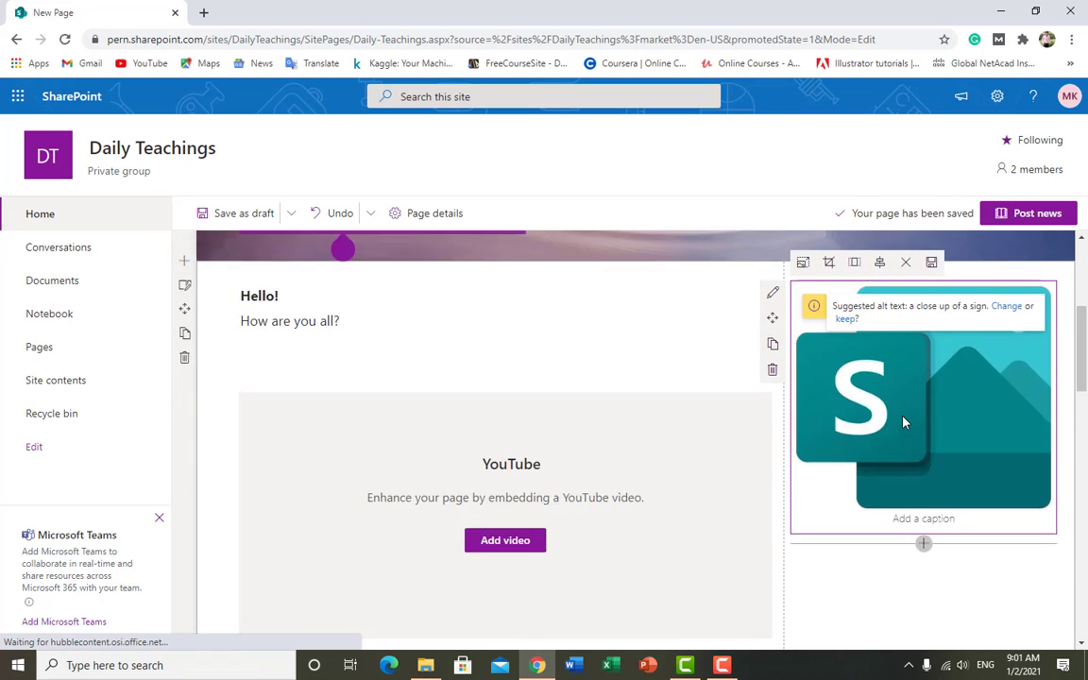
{"action": "scroll", "coordinate": [904, 422], "scroll_direction": "up", "scroll_amount": 3}
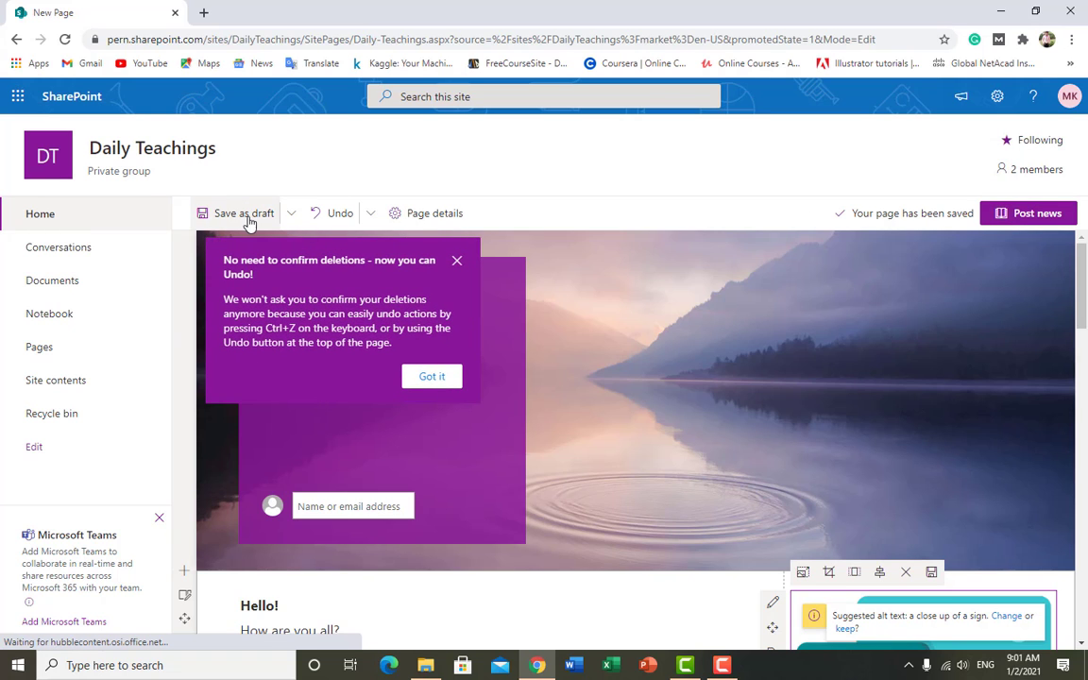
{"action": "left_click", "coordinate": [1042, 215]}
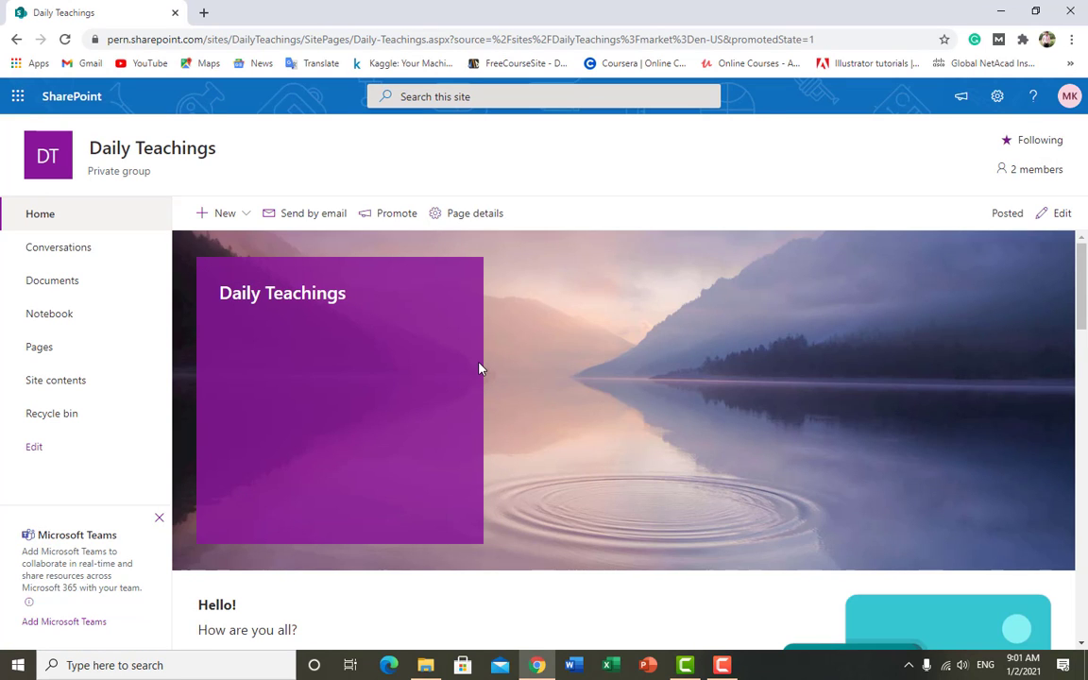
Look over the published Daily Teachings post and the options for creating a new post or a copy.
{"action": "scroll", "coordinate": [472, 364], "scroll_direction": "down", "scroll_amount": 5}
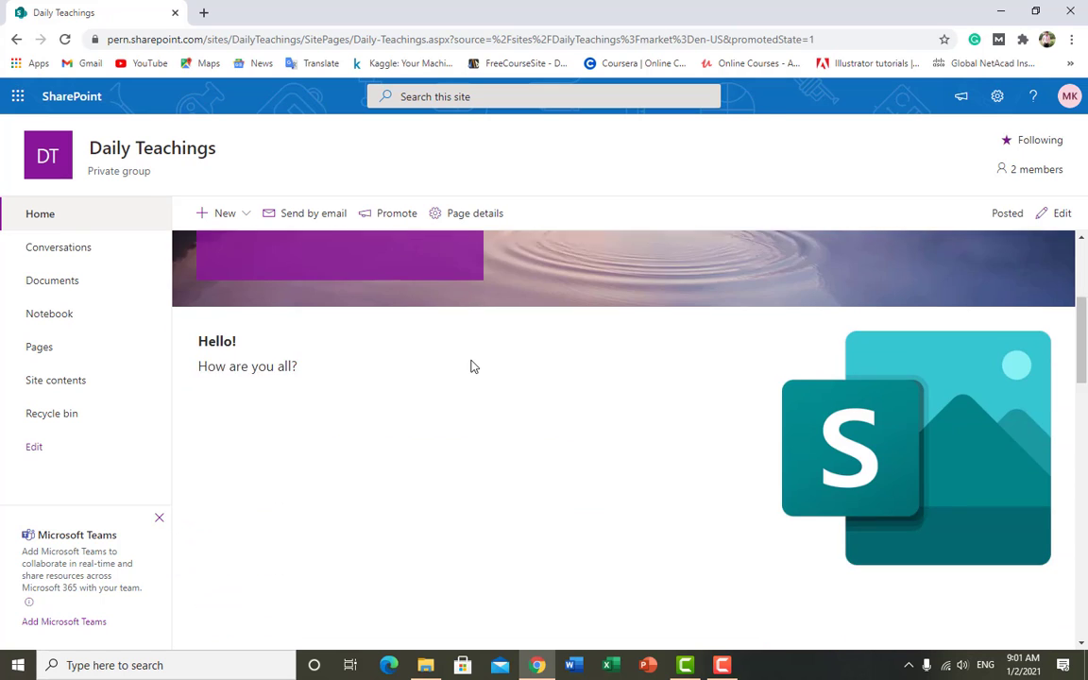
{"action": "scroll", "coordinate": [473, 364], "scroll_direction": "down", "scroll_amount": 10}
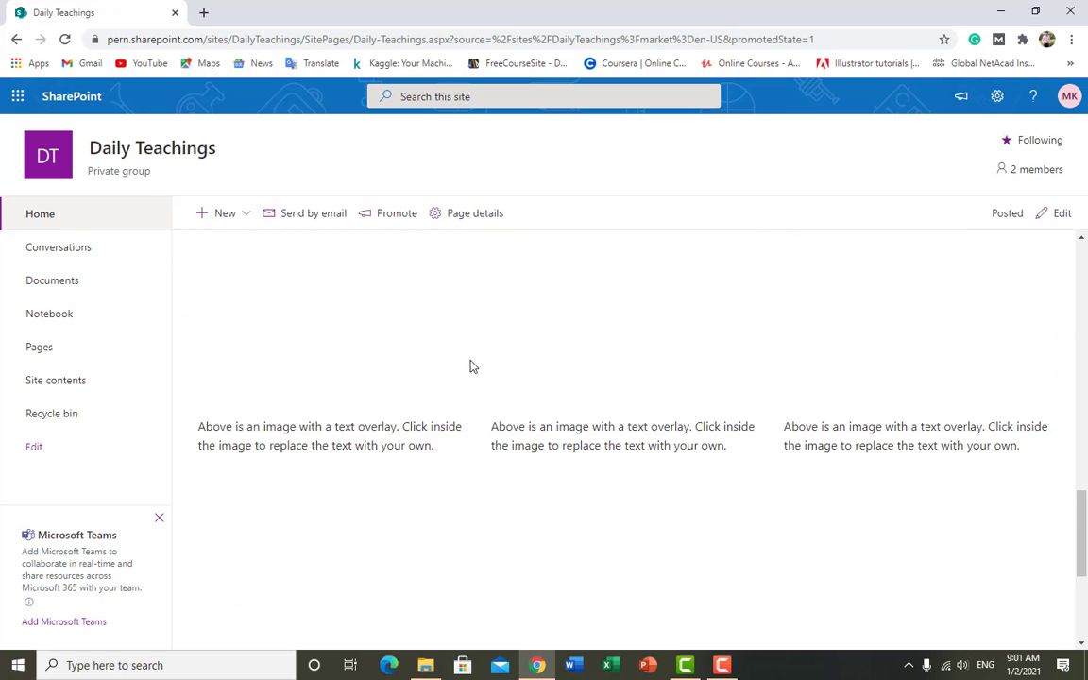
{"action": "scroll", "coordinate": [472, 369], "scroll_direction": "up", "scroll_amount": 4}
{"action": "scroll", "coordinate": [474, 379], "scroll_direction": "up", "scroll_amount": 6}
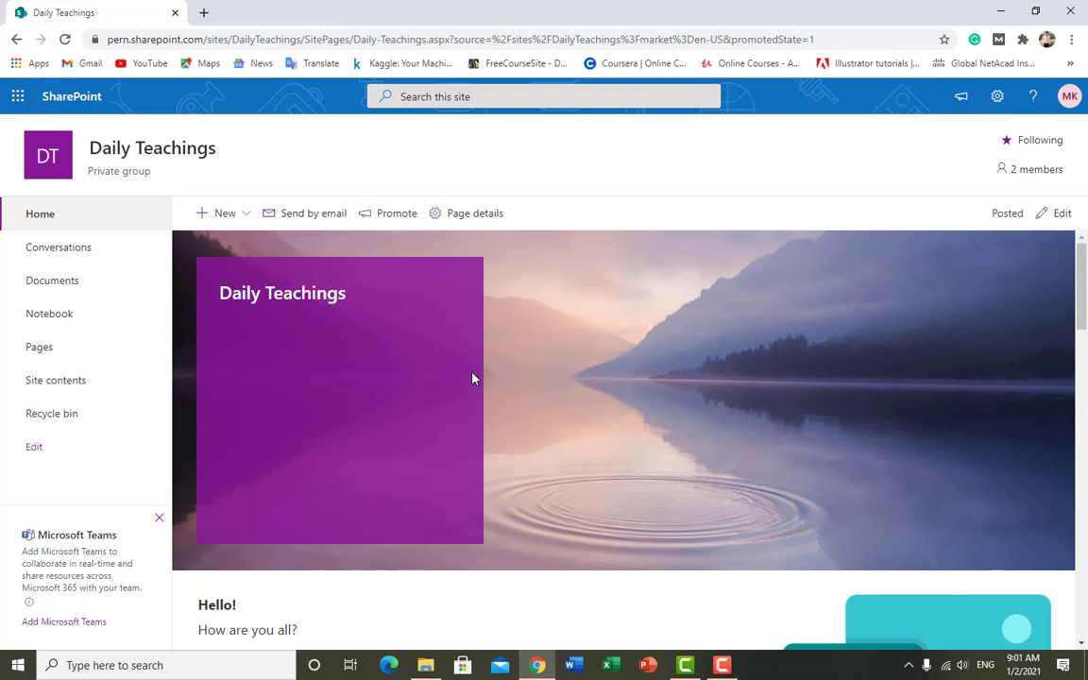
{"action": "left_click", "coordinate": [248, 217]}
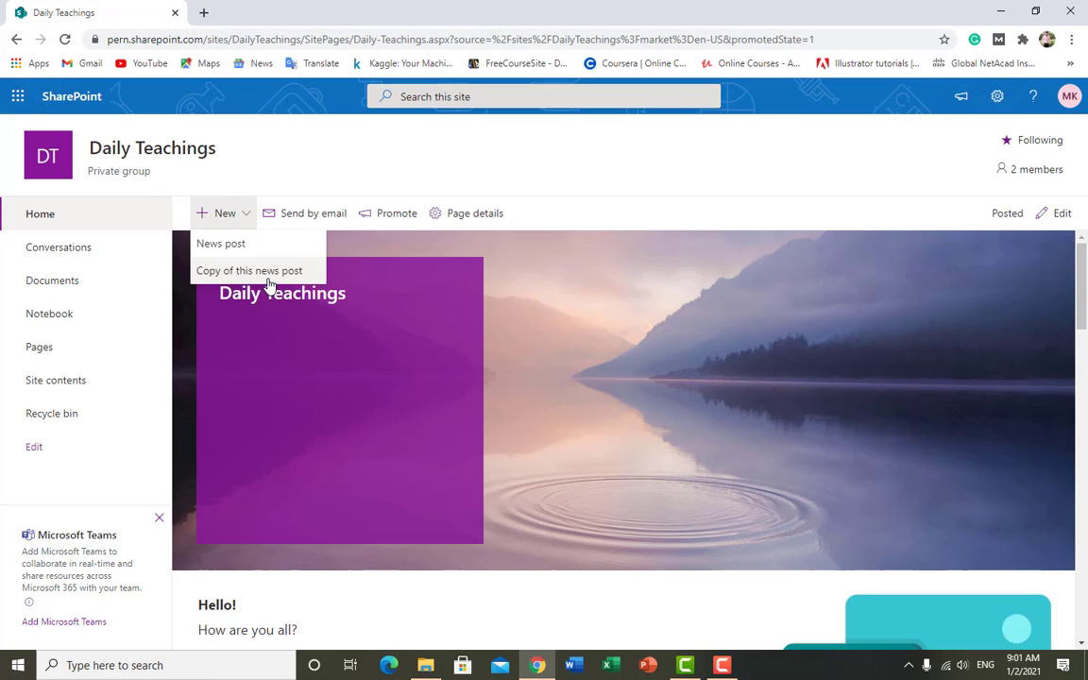
{"action": "scroll", "coordinate": [758, 344], "scroll_direction": "down", "scroll_amount": 4}
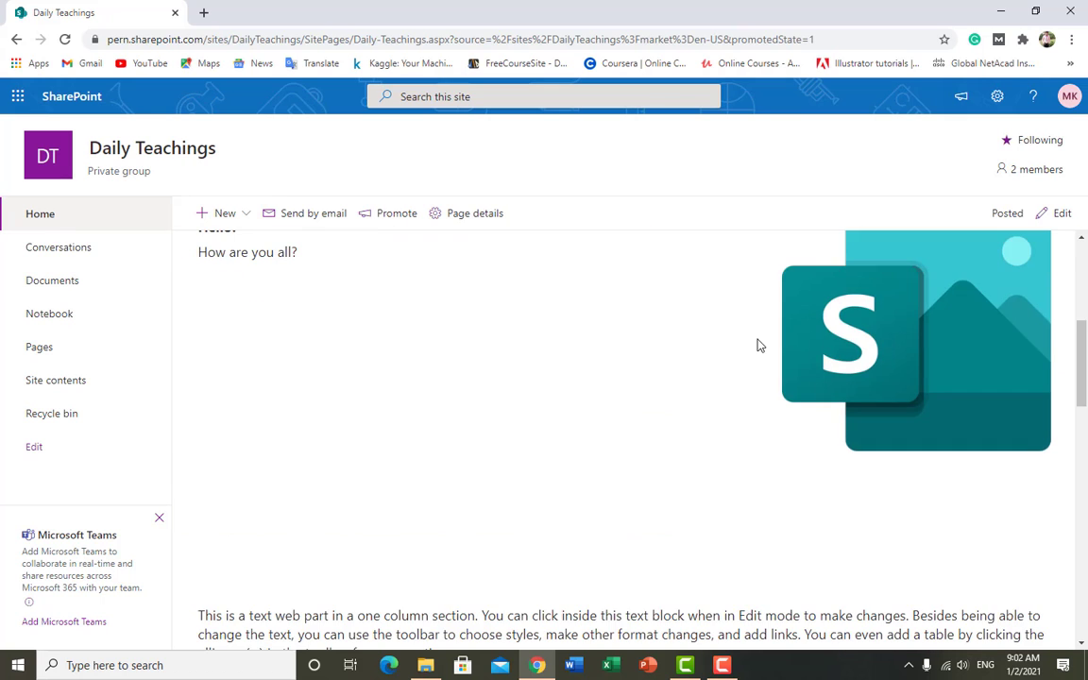
{"action": "scroll", "coordinate": [758, 347], "scroll_direction": "down", "scroll_amount": 3}
{"action": "scroll", "coordinate": [758, 347], "scroll_direction": "up", "scroll_amount": 4}
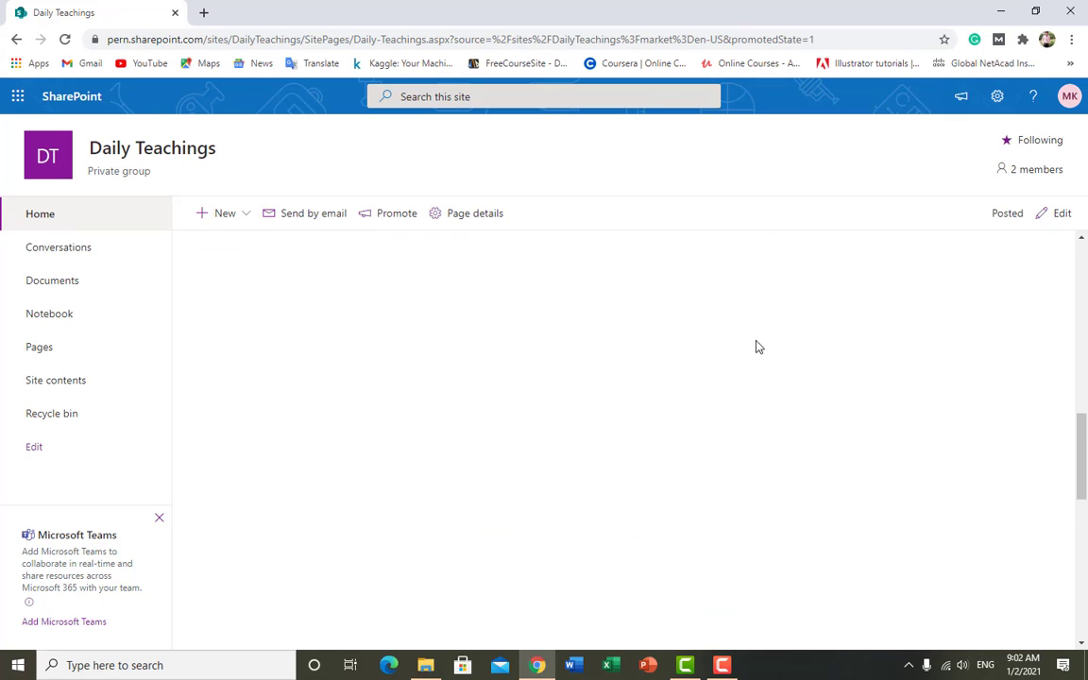
{"action": "scroll", "coordinate": [758, 347], "scroll_direction": "up", "scroll_amount": 3}
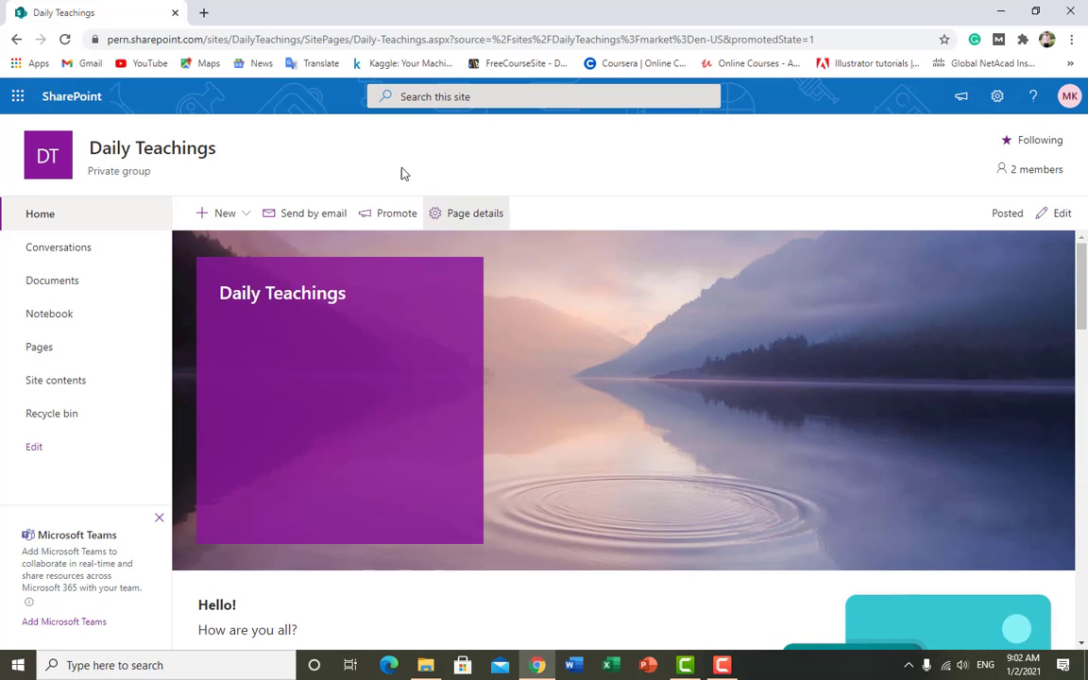
{"action": "left_click", "coordinate": [245, 215]}
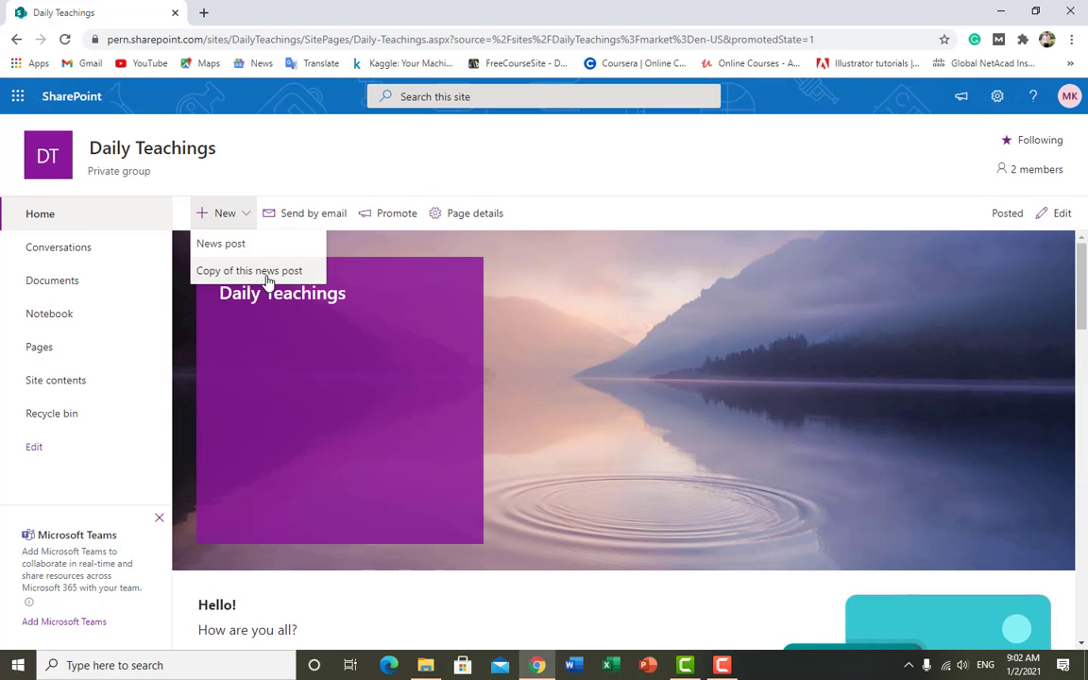
{"action": "left_click", "coordinate": [393, 239]}
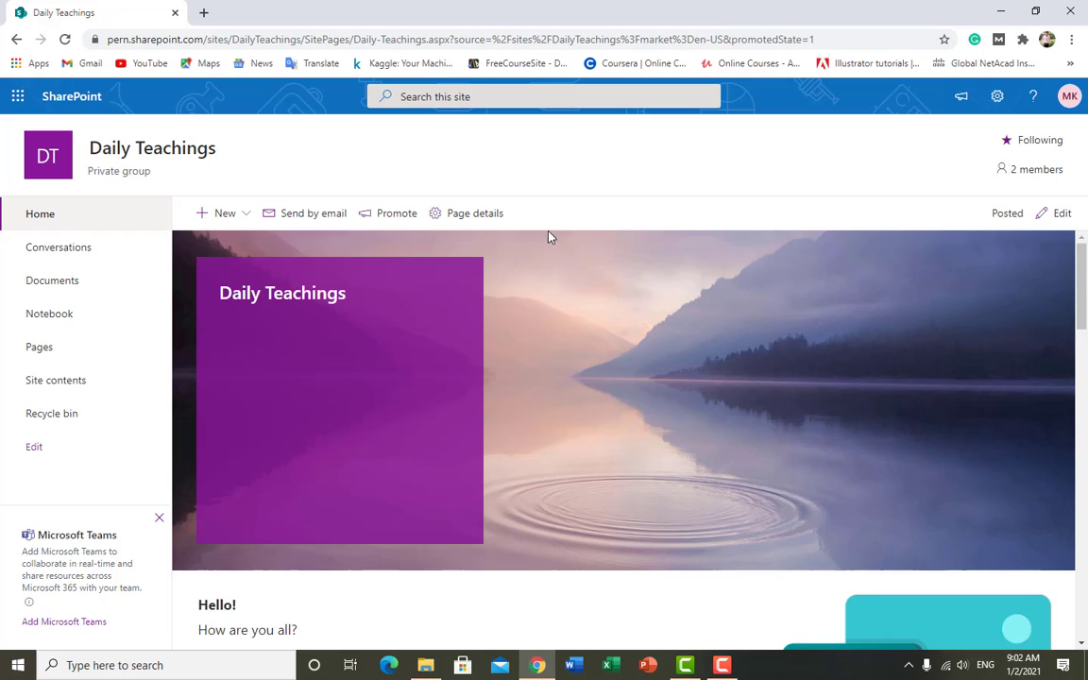
View the form for sending the post by email without sending it, and look at the page details.
{"action": "left_click", "coordinate": [310, 215]}
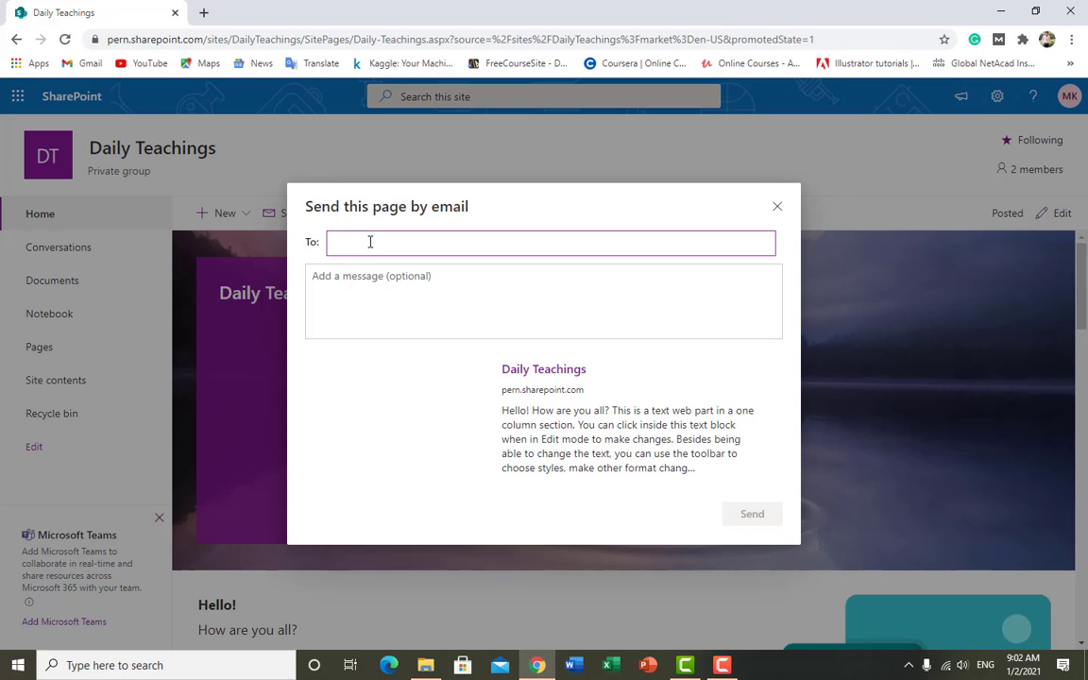
{"action": "left_click", "coordinate": [384, 286]}
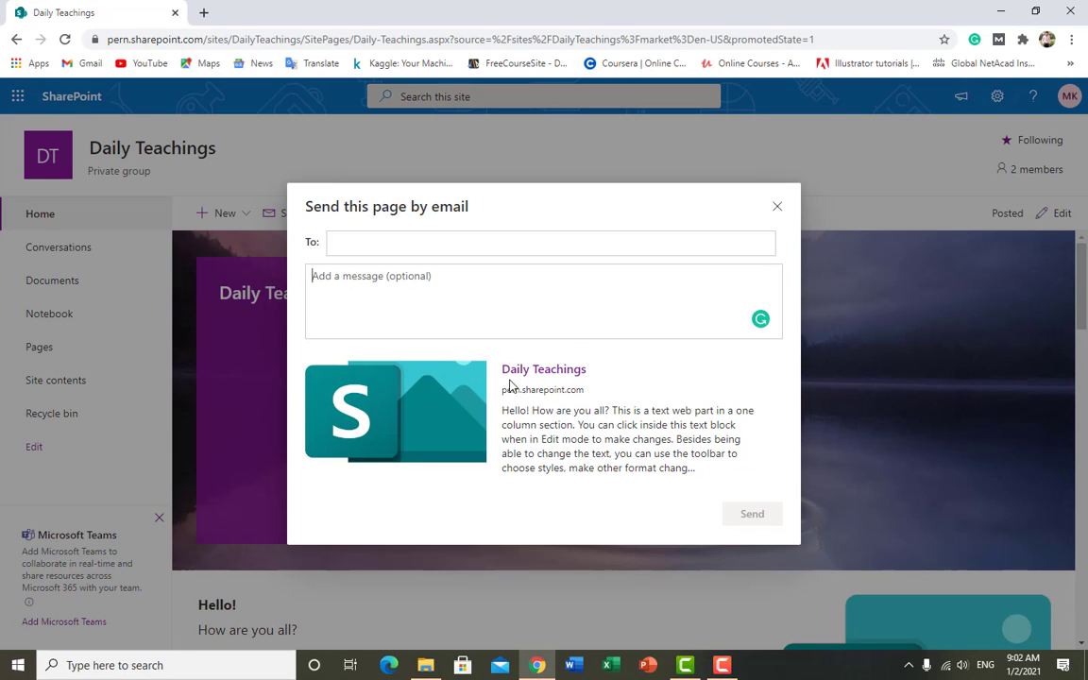
{"action": "left_click", "coordinate": [776, 206]}
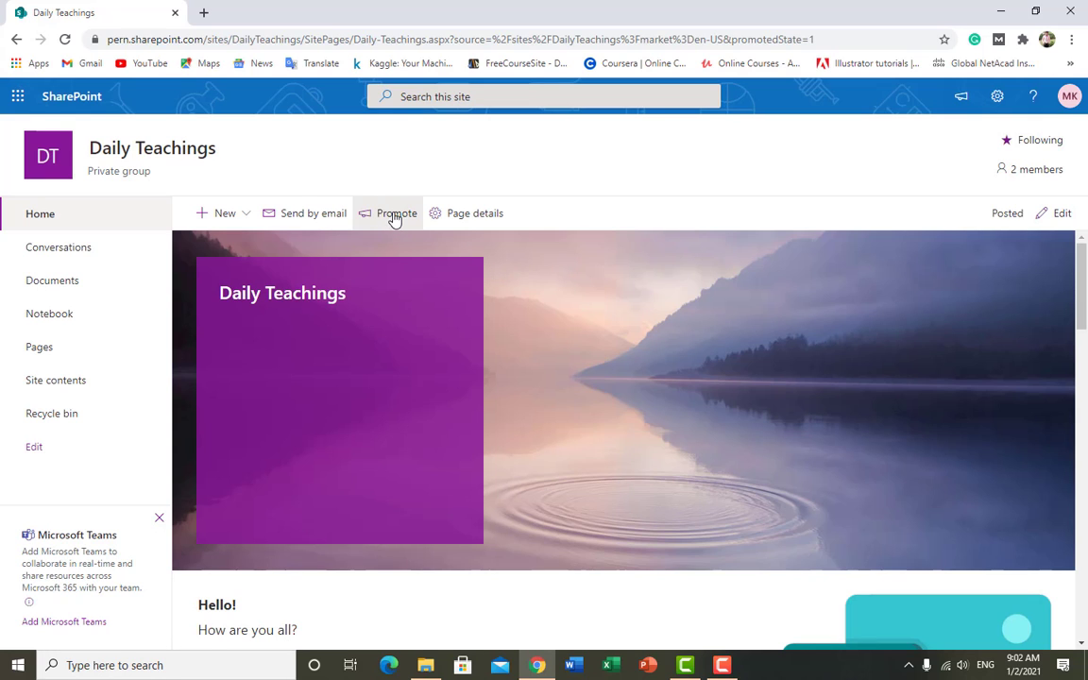
{"action": "left_click", "coordinate": [463, 215]}
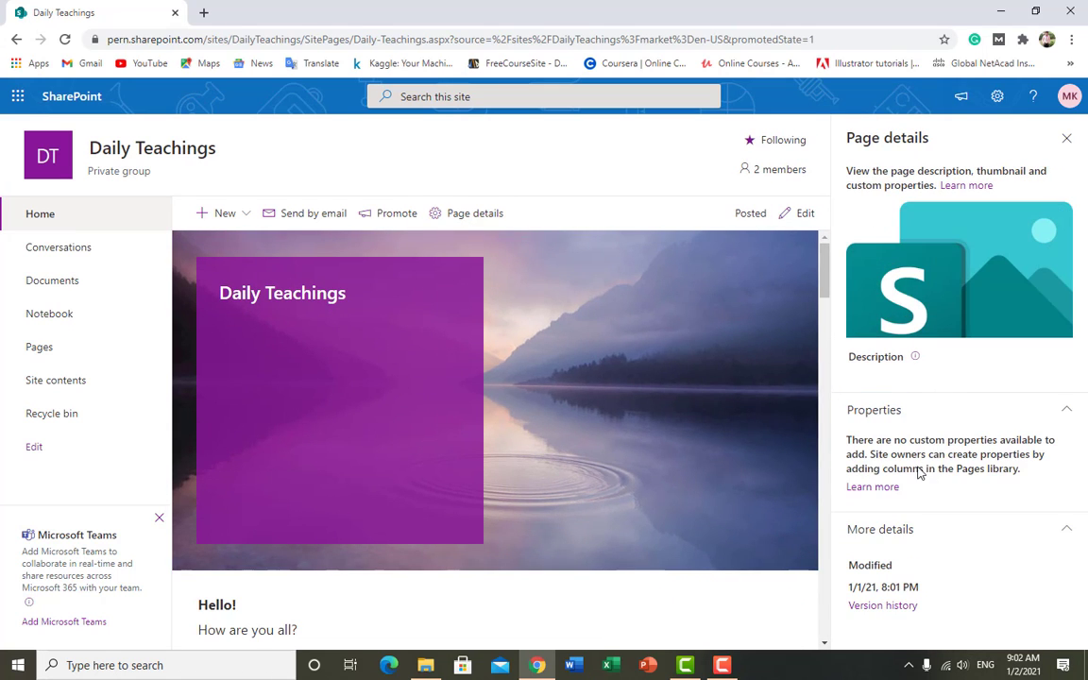
{"action": "left_click", "coordinate": [1065, 141]}
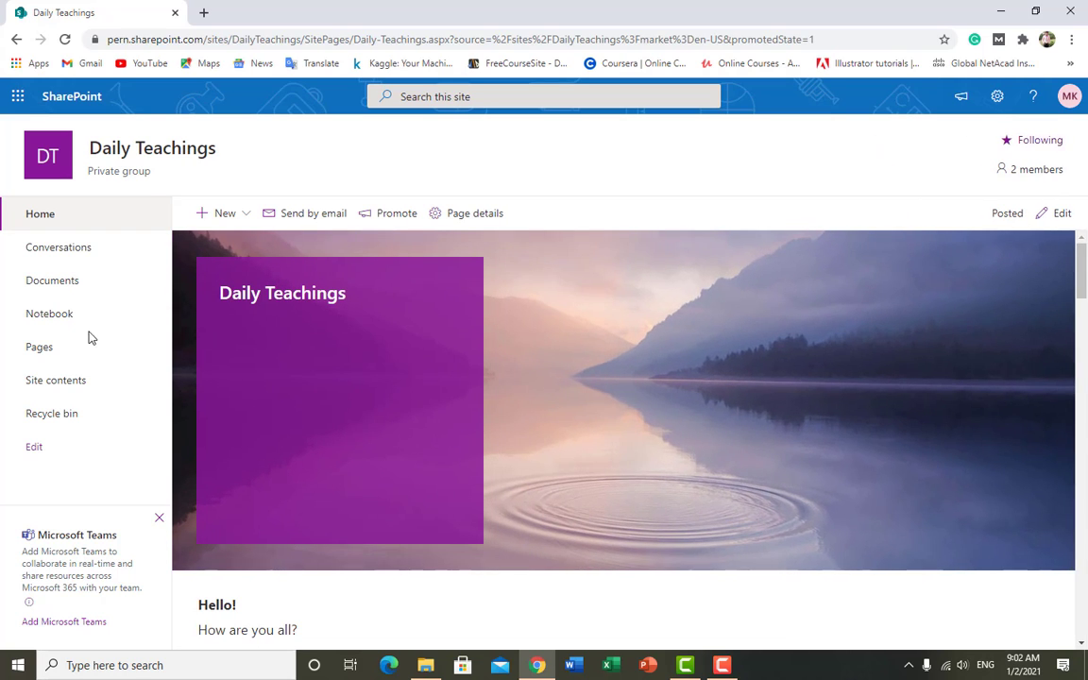
View the site's Conversations in Outlook and return to the Daily Teachings news post.
{"action": "left_click", "coordinate": [59, 250]}
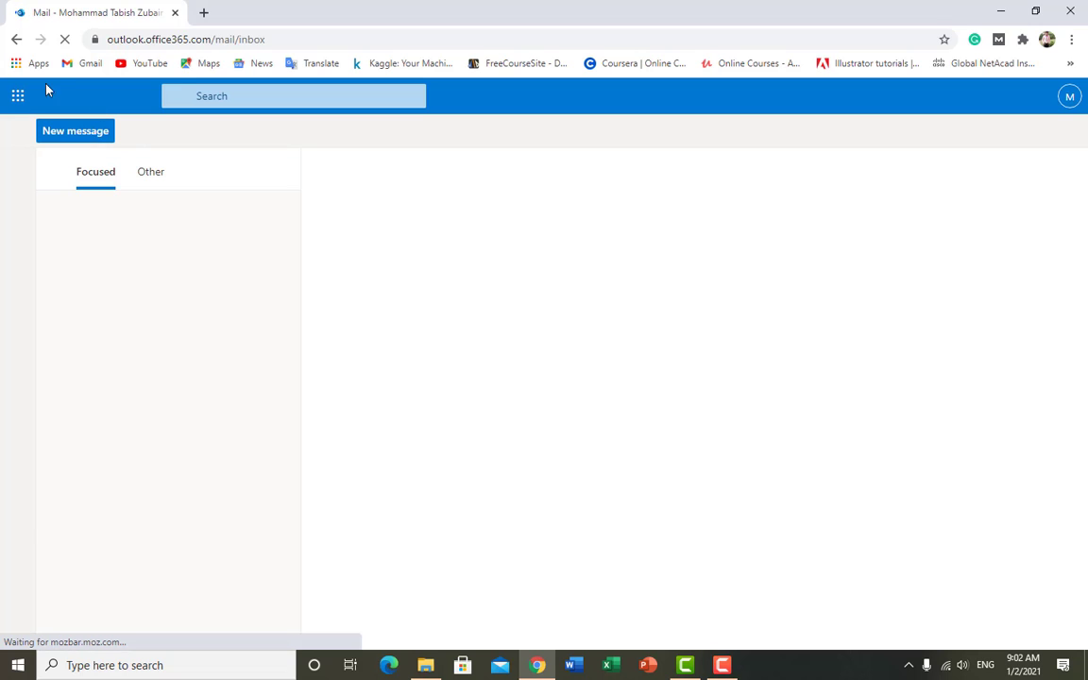
{"action": "left_click", "coordinate": [17, 39]}
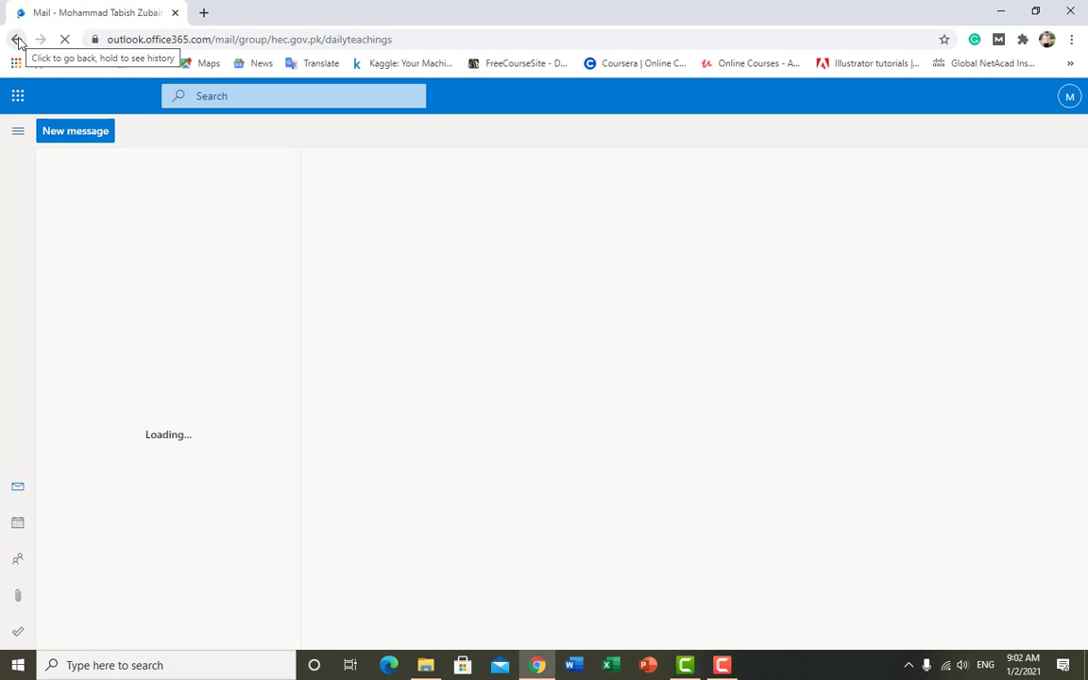
{"action": "left_click", "coordinate": [17, 39]}
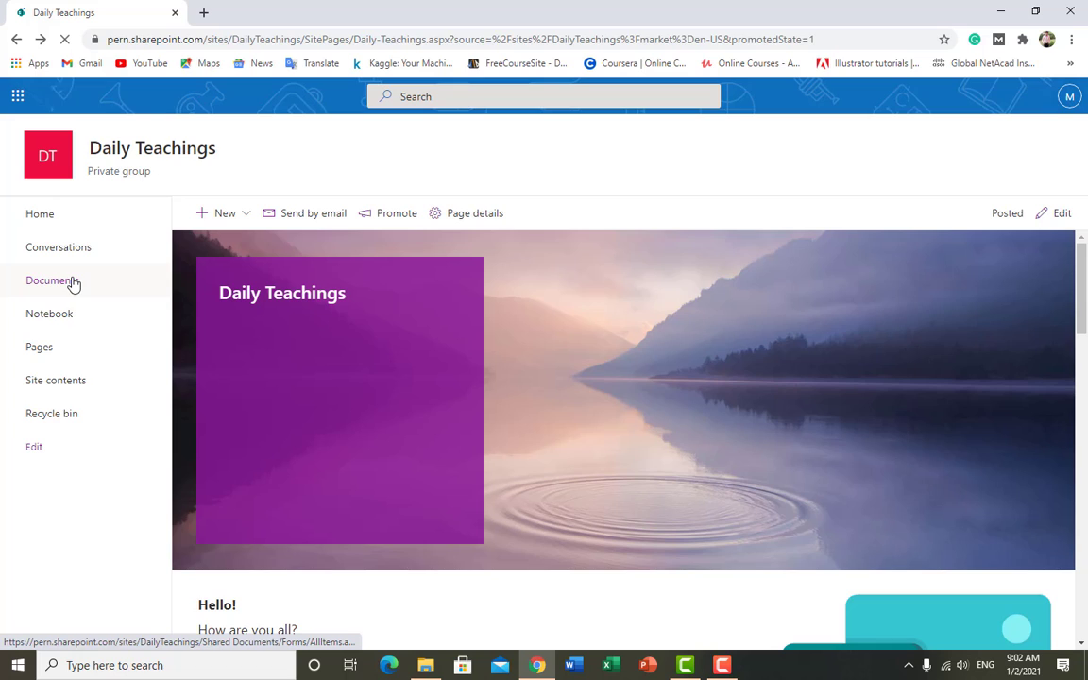
Upload the PDF "IC21 Official Rules and Regulations-2734060ec6d8" from Downloads to the site's Documents library.
{"action": "left_click", "coordinate": [72, 283]}
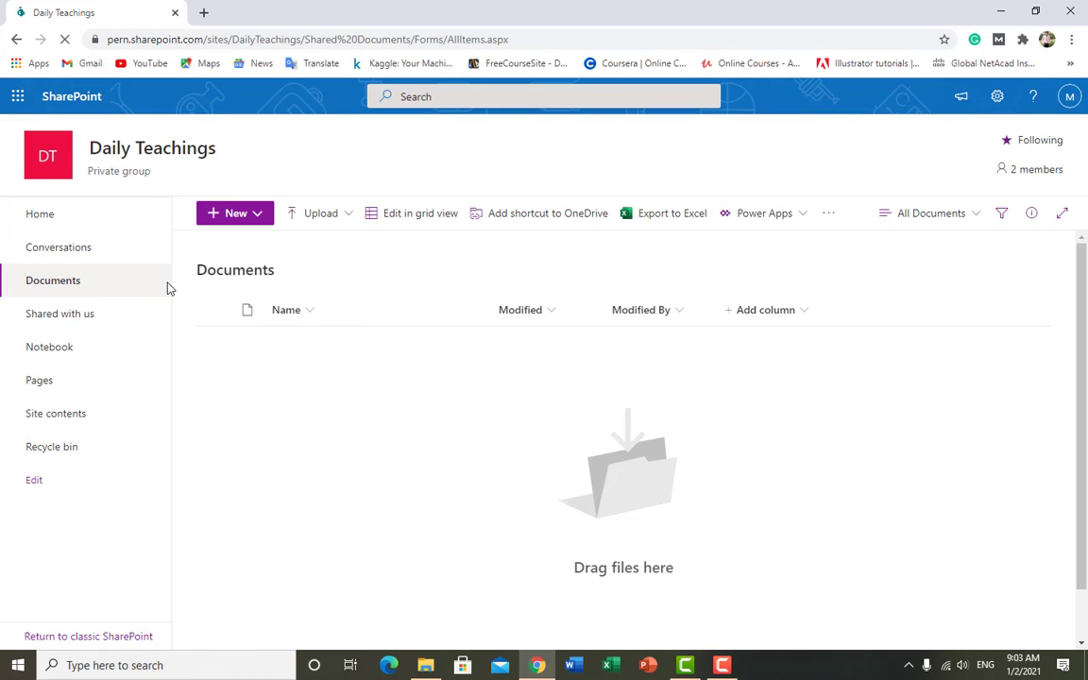
{"action": "left_click", "coordinate": [328, 216]}
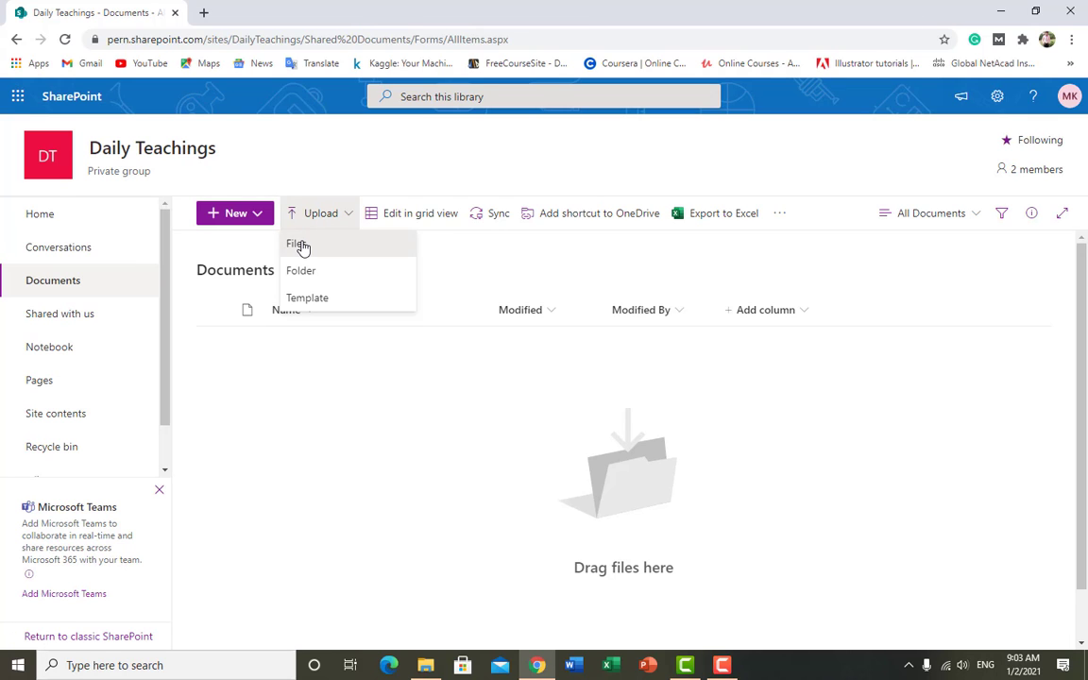
{"action": "left_click", "coordinate": [302, 246]}
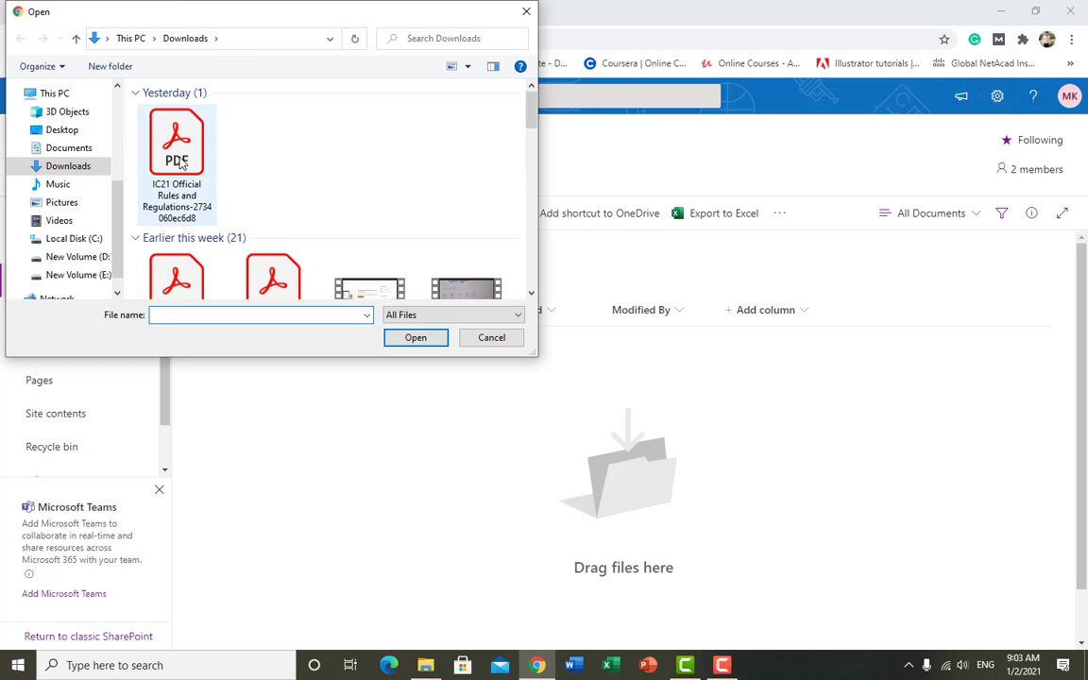
{"action": "left_click", "coordinate": [178, 161]}
{"action": "left_click", "coordinate": [410, 341]}
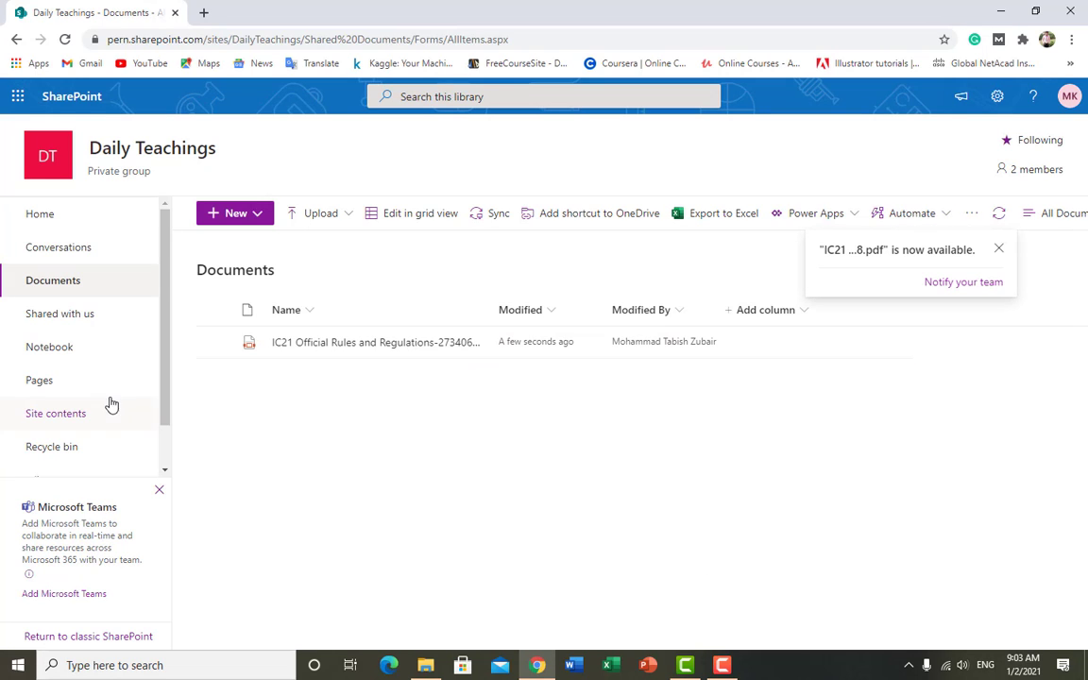
Dismiss the upload notification, preview the uploaded rules PDF and return to the Documents library.
{"action": "mouse_move", "coordinate": [356, 352]}
{"action": "left_click", "coordinate": [998, 249]}
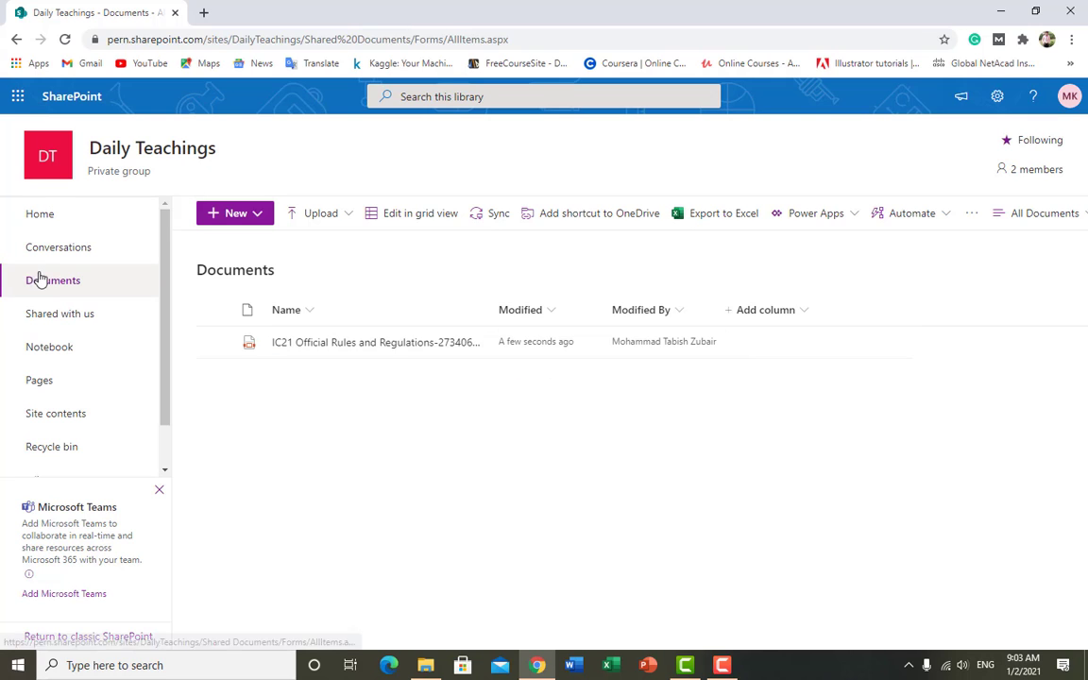
{"action": "left_click", "coordinate": [390, 345]}
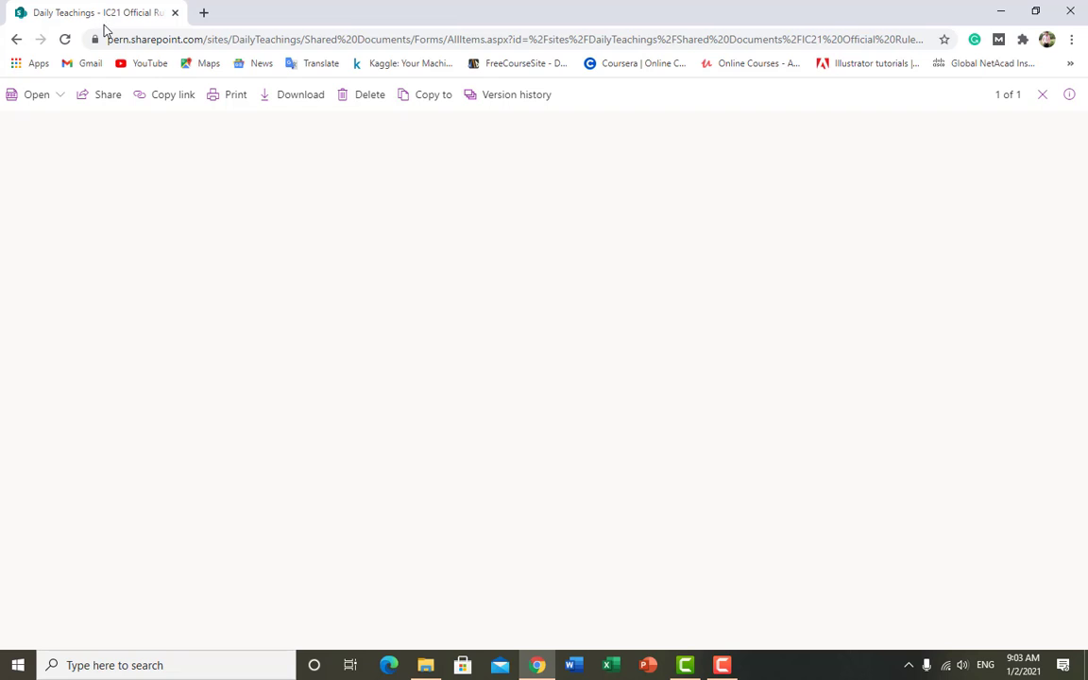
{"action": "left_click", "coordinate": [15, 40]}
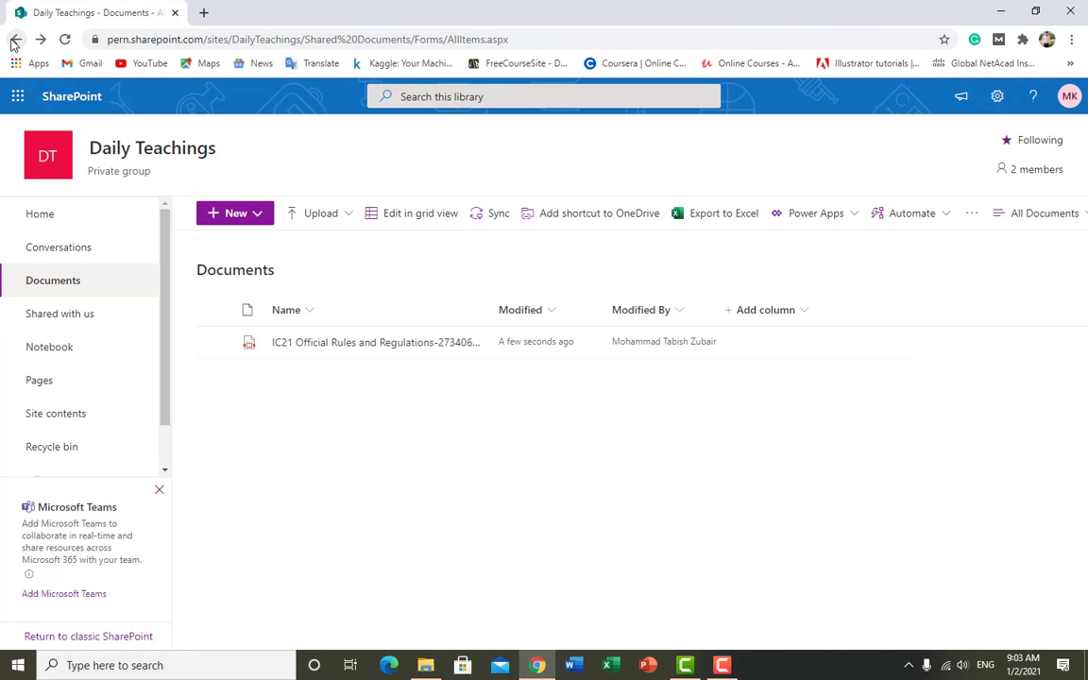
View the site's Shared with us section, Site contents and Recycle bin.
{"action": "left_click", "coordinate": [79, 320]}
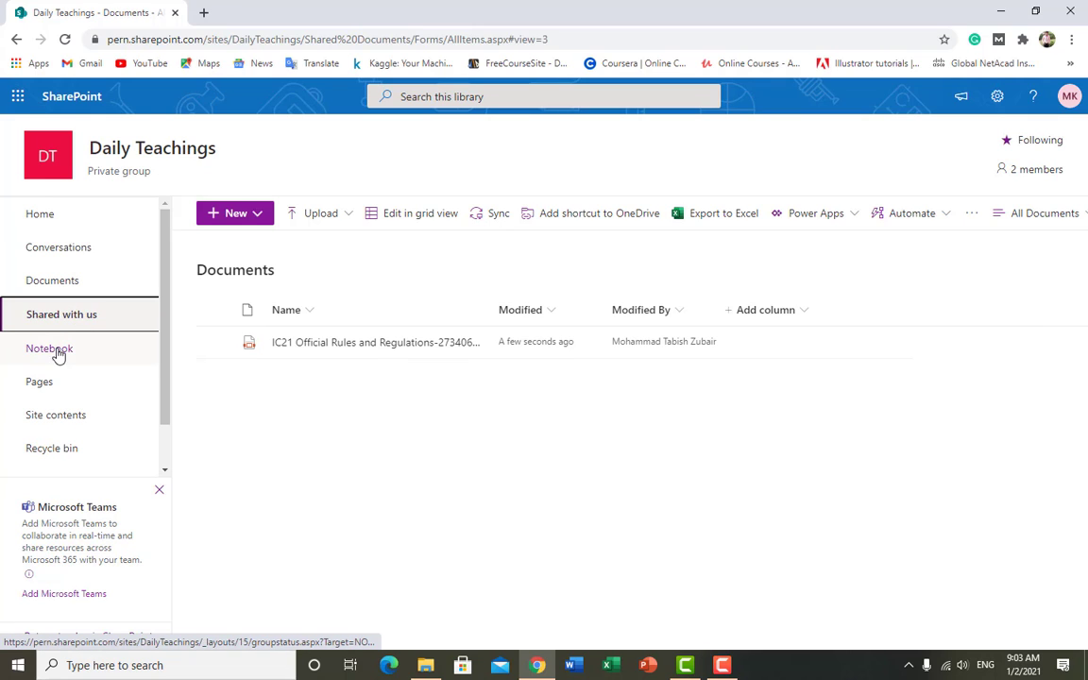
{"action": "left_click", "coordinate": [71, 425]}
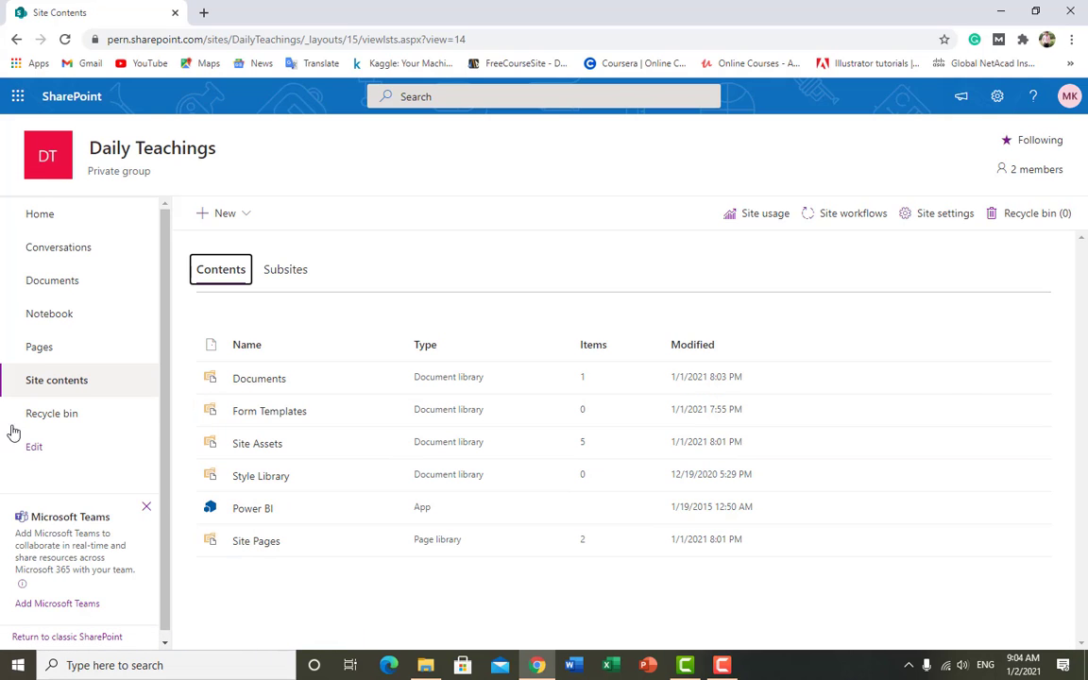
{"action": "left_click", "coordinate": [40, 416]}
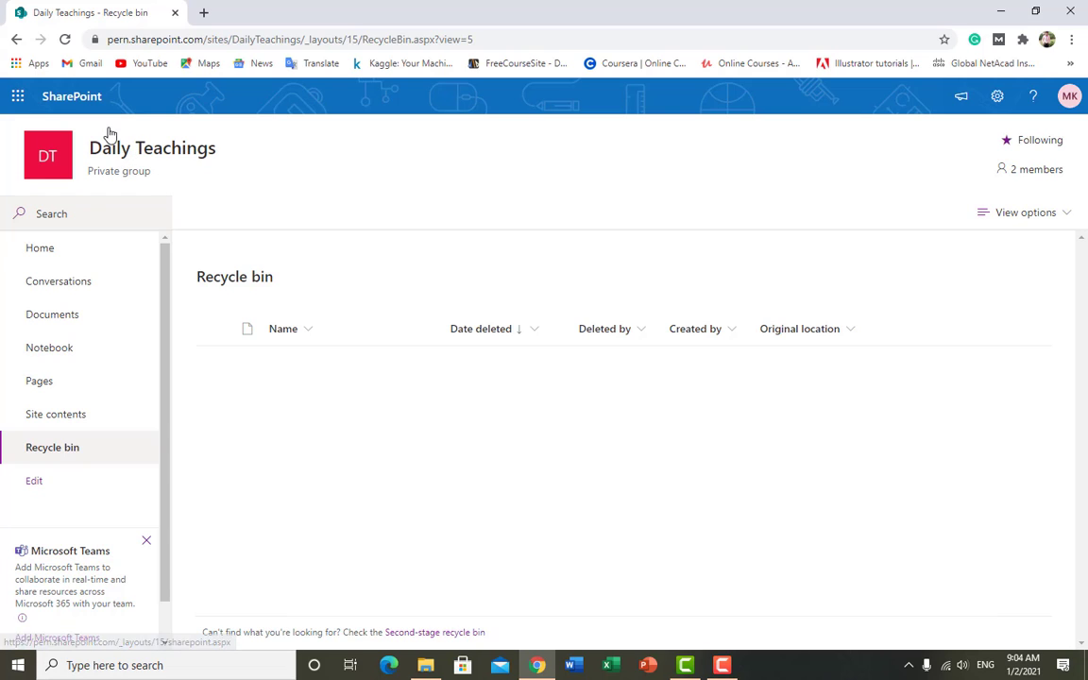
From the SharePoint start page, begin a new communication site and name it Daily Teachings.
{"action": "left_click", "coordinate": [74, 96]}
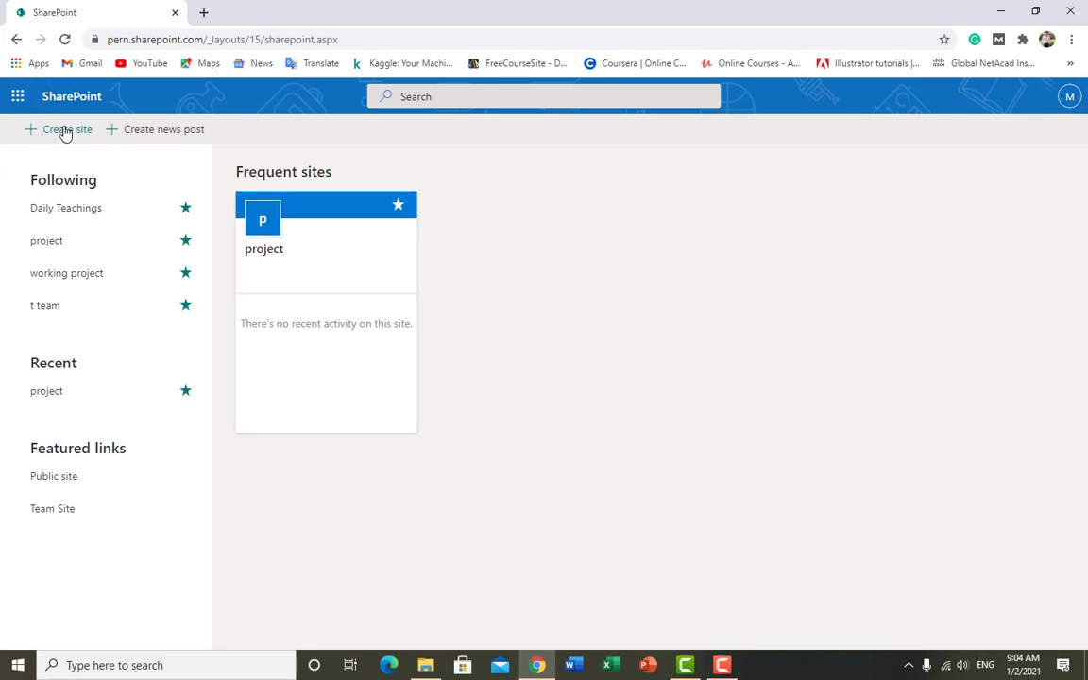
{"action": "left_click", "coordinate": [64, 132]}
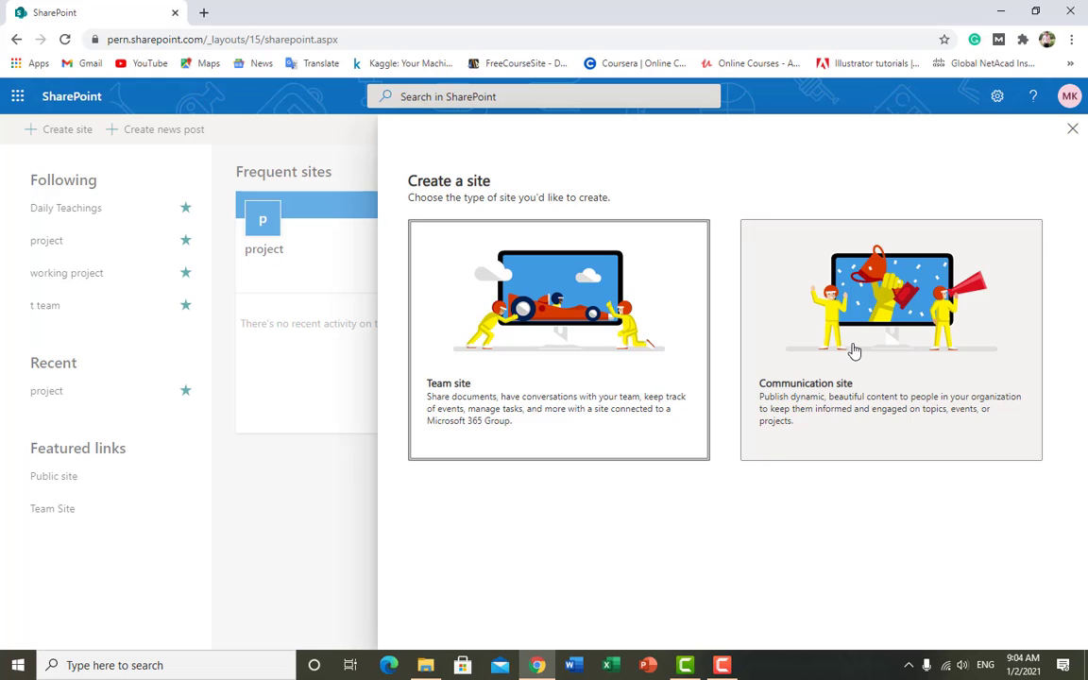
{"action": "left_click", "coordinate": [853, 350]}
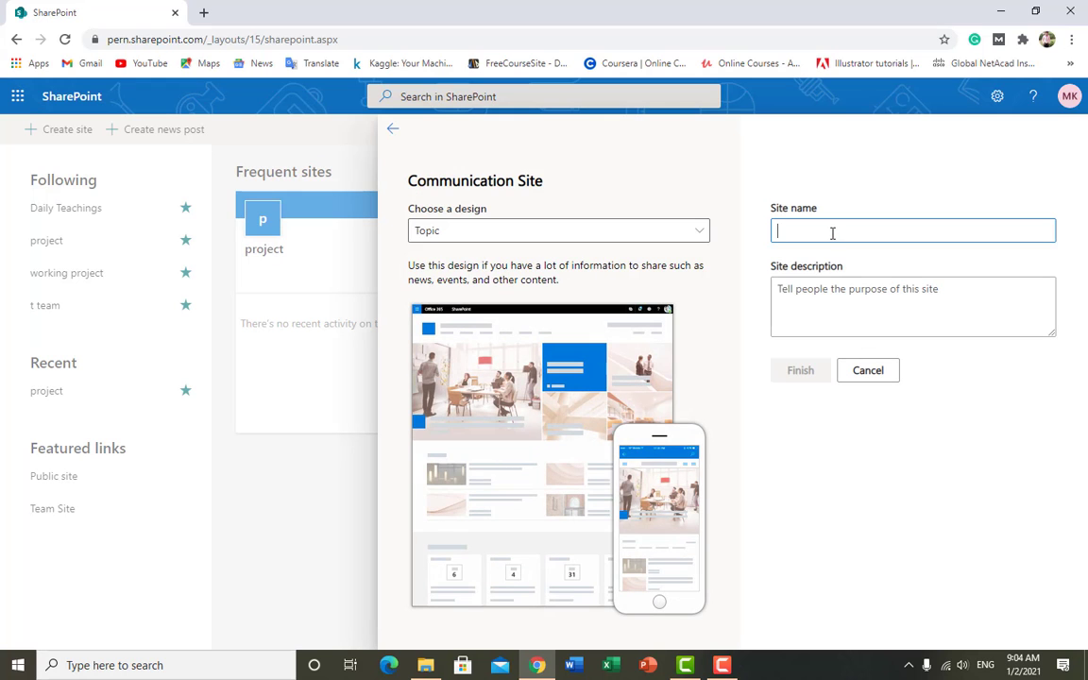
{"action": "type", "text": "Daily Teac"}
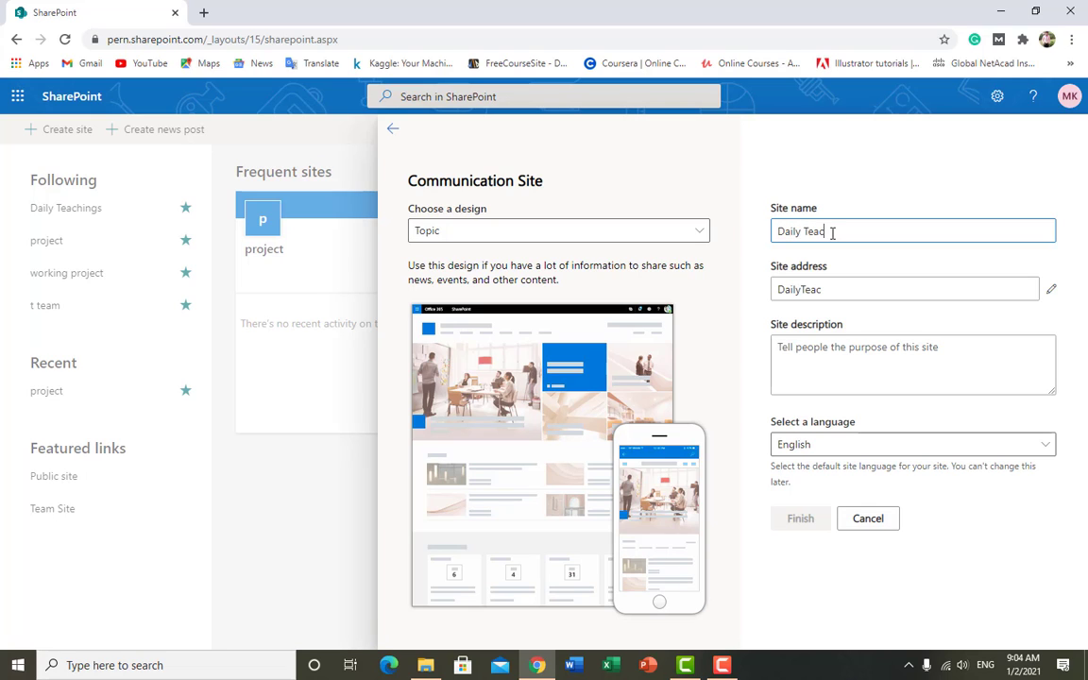
{"action": "type", "text": "hings"}
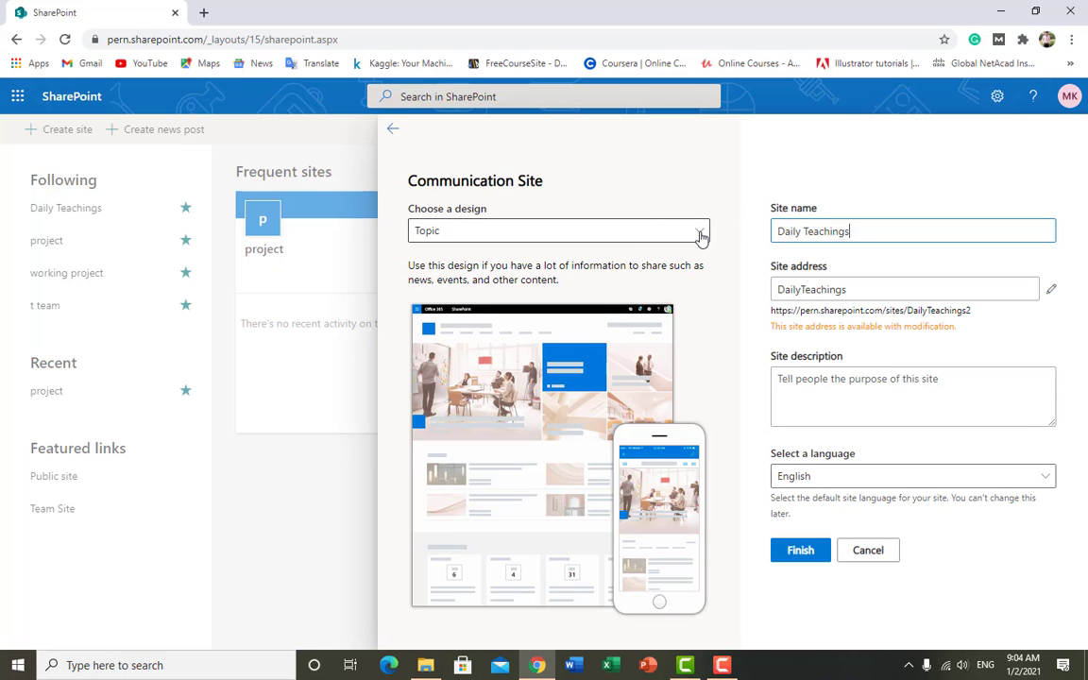
Preview the Showcase and Blank designs for the communication site and return to the Topic design.
{"action": "left_click", "coordinate": [701, 236]}
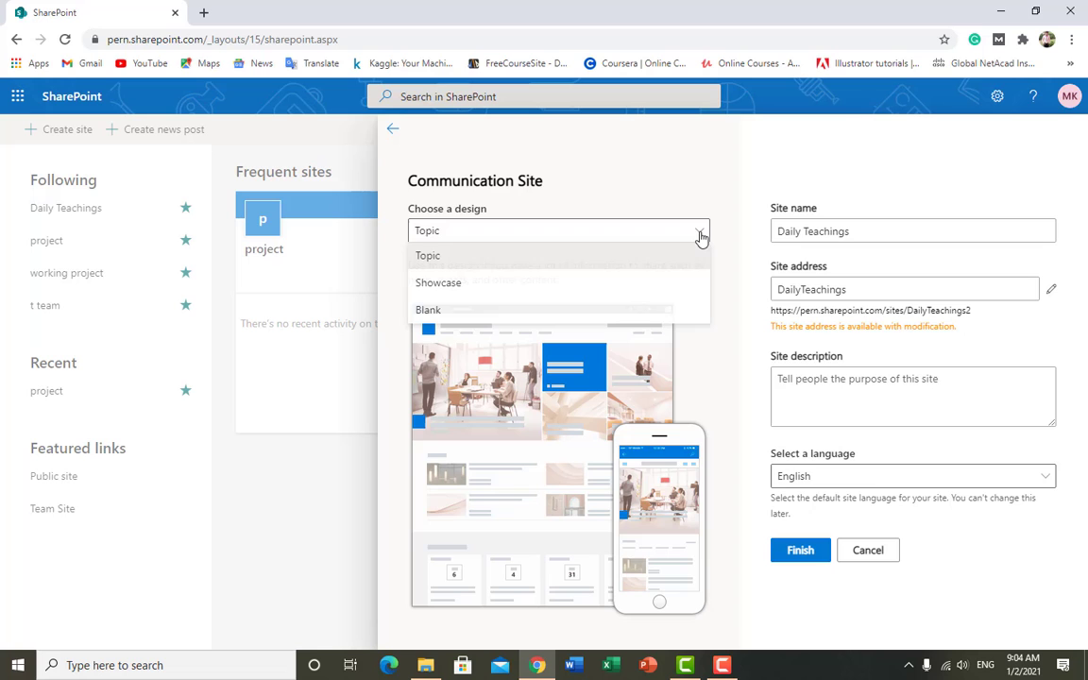
{"action": "left_click", "coordinate": [472, 284]}
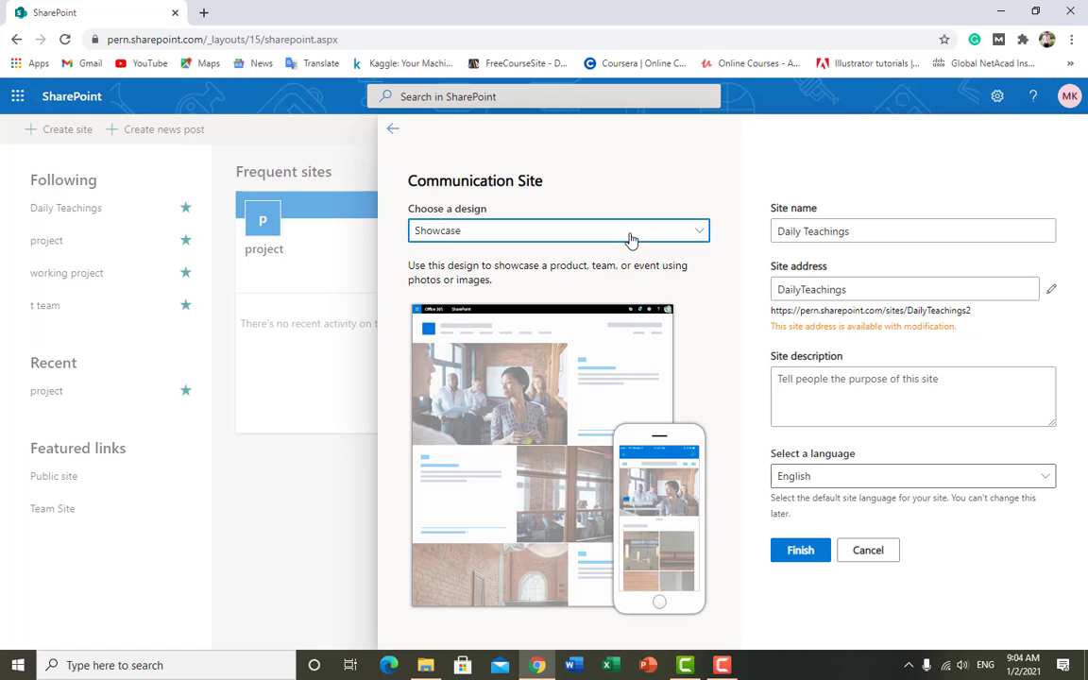
{"action": "left_click", "coordinate": [584, 231]}
{"action": "left_click", "coordinate": [435, 311]}
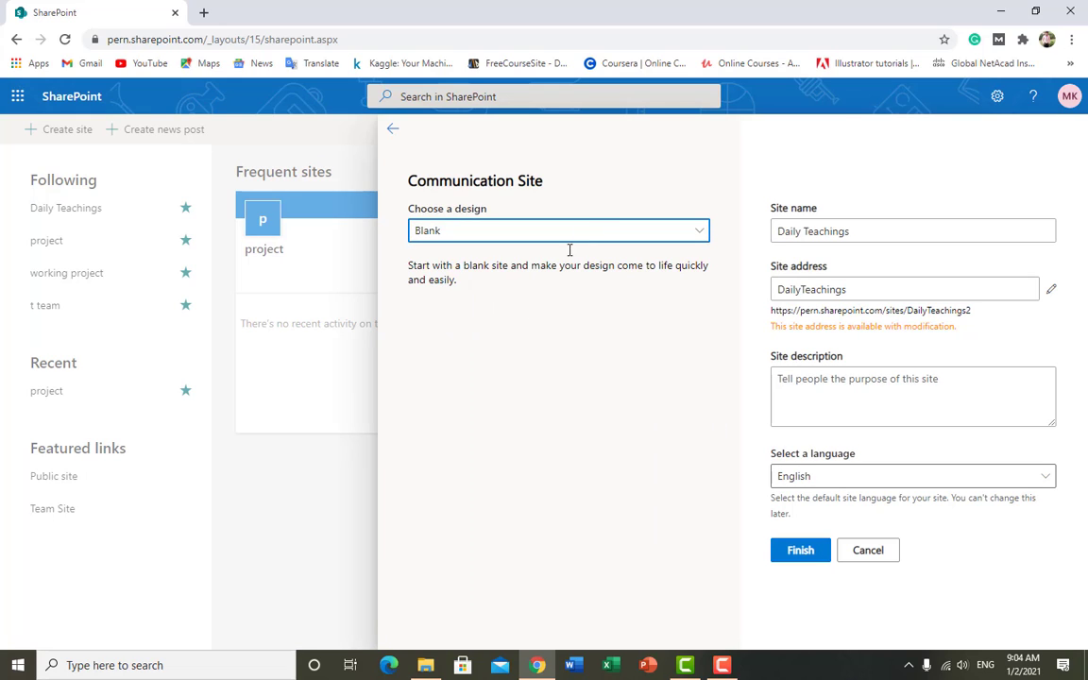
{"action": "left_click", "coordinate": [597, 231]}
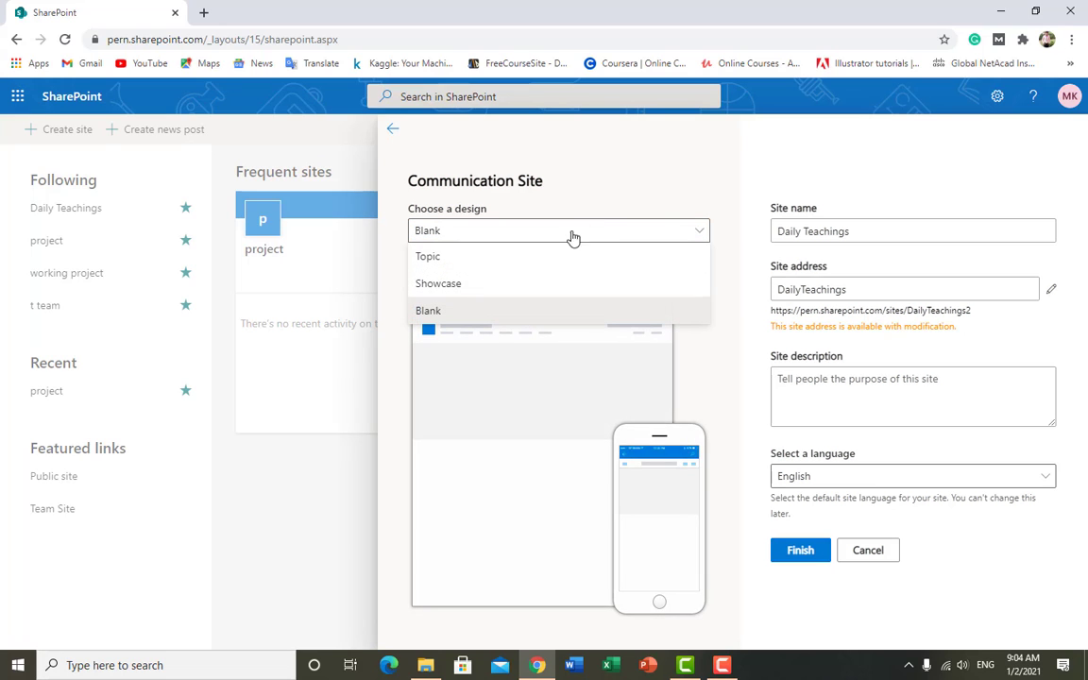
{"action": "left_click", "coordinate": [448, 261]}
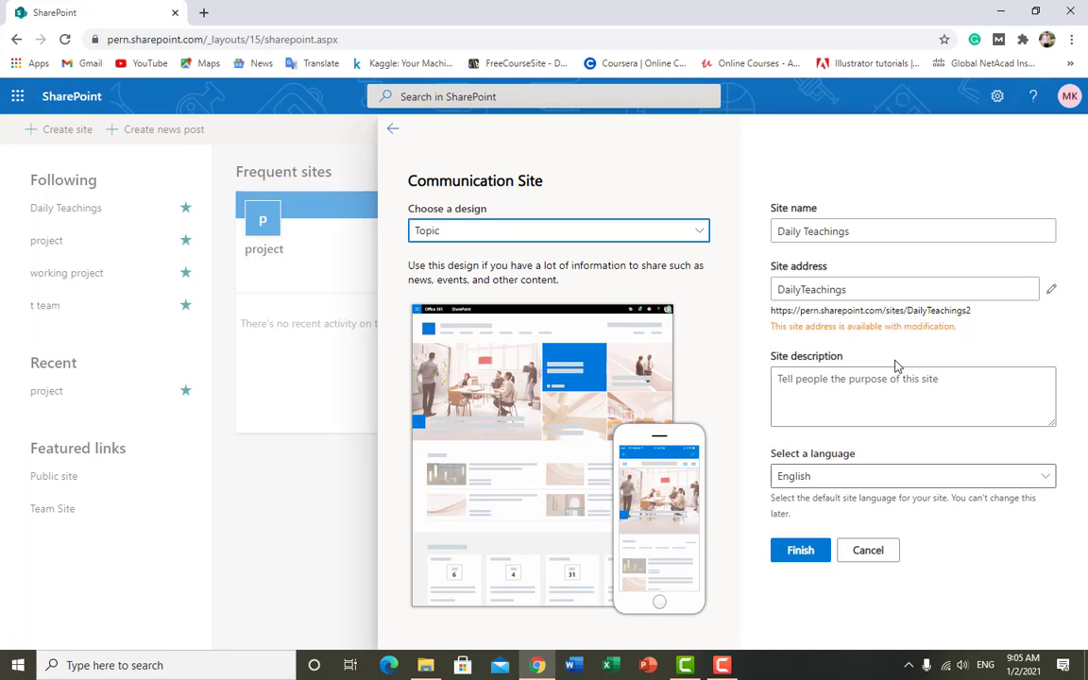
Create the communication site without a description and look over its home page.
{"action": "left_click", "coordinate": [809, 384]}
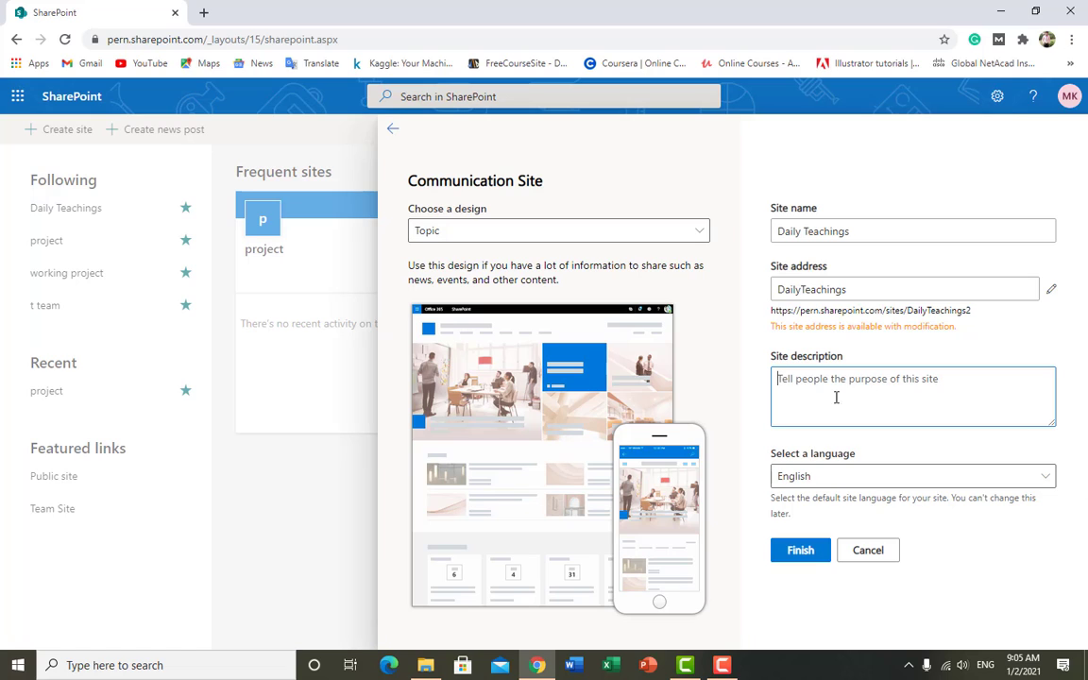
{"action": "left_click", "coordinate": [801, 550]}
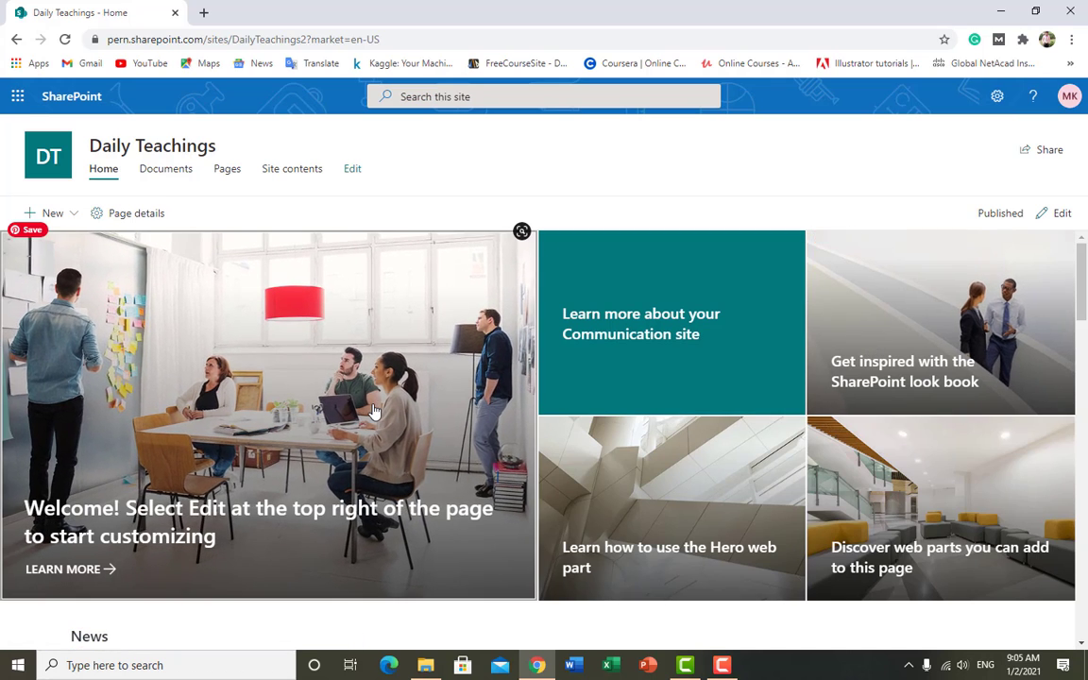
{"action": "scroll", "coordinate": [371, 419], "scroll_direction": "down", "scroll_amount": 3}
{"action": "scroll", "coordinate": [371, 419], "scroll_direction": "up", "scroll_amount": 3}
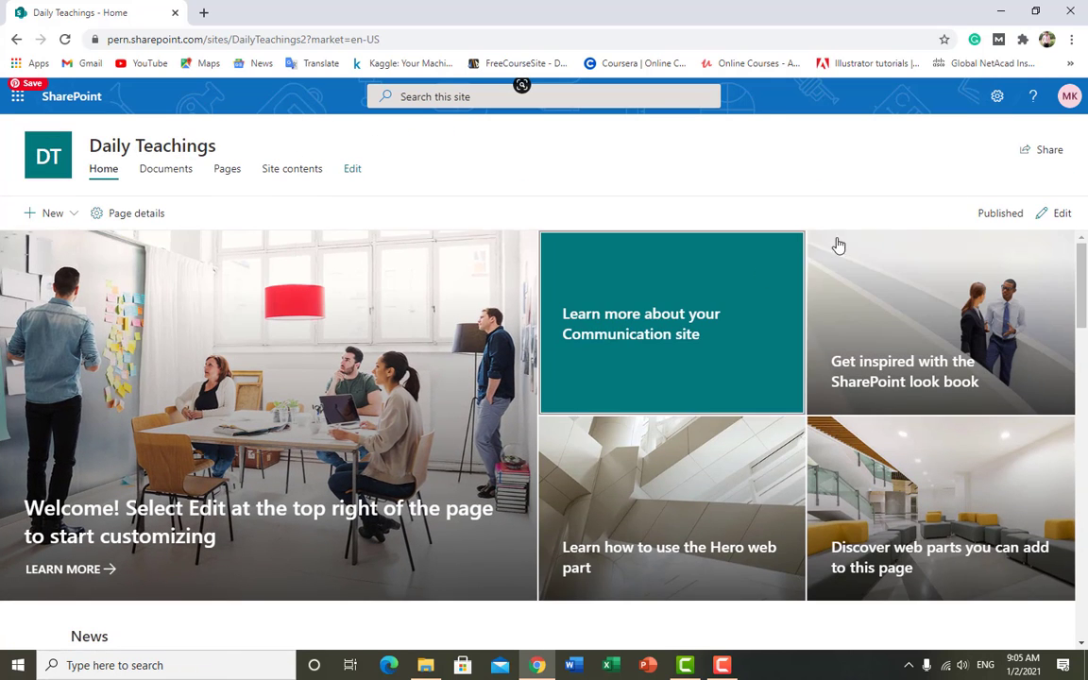
Edit the home page and change the large Hero tile's title to "Welcome! to Daily Teachings".
{"action": "left_click", "coordinate": [1059, 215]}
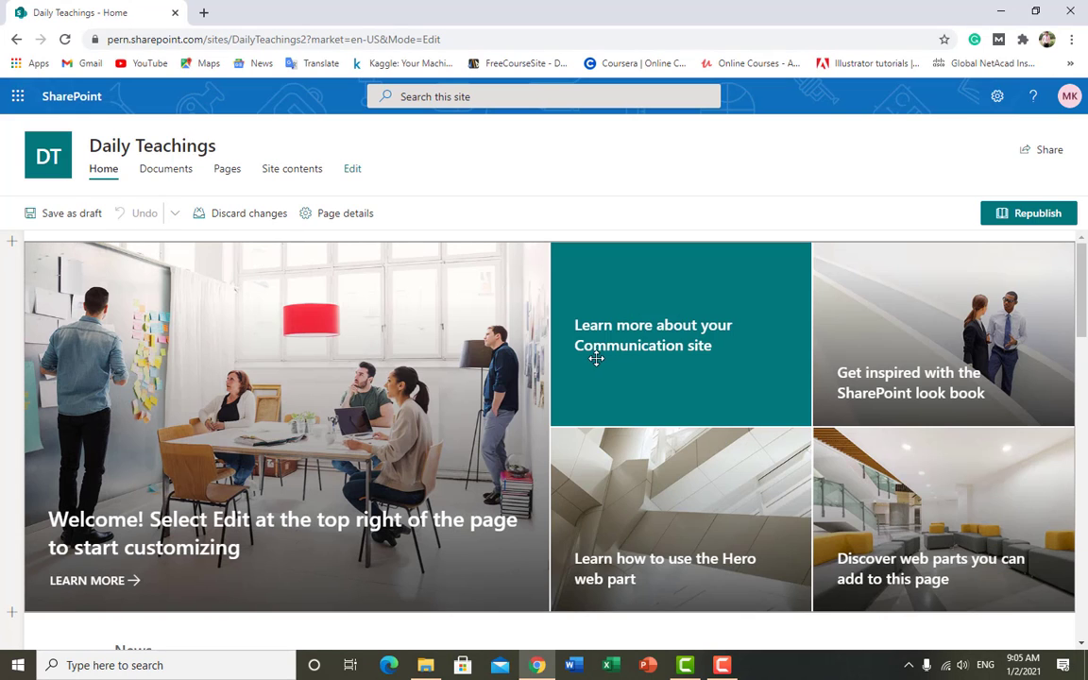
{"action": "left_click", "coordinate": [652, 342]}
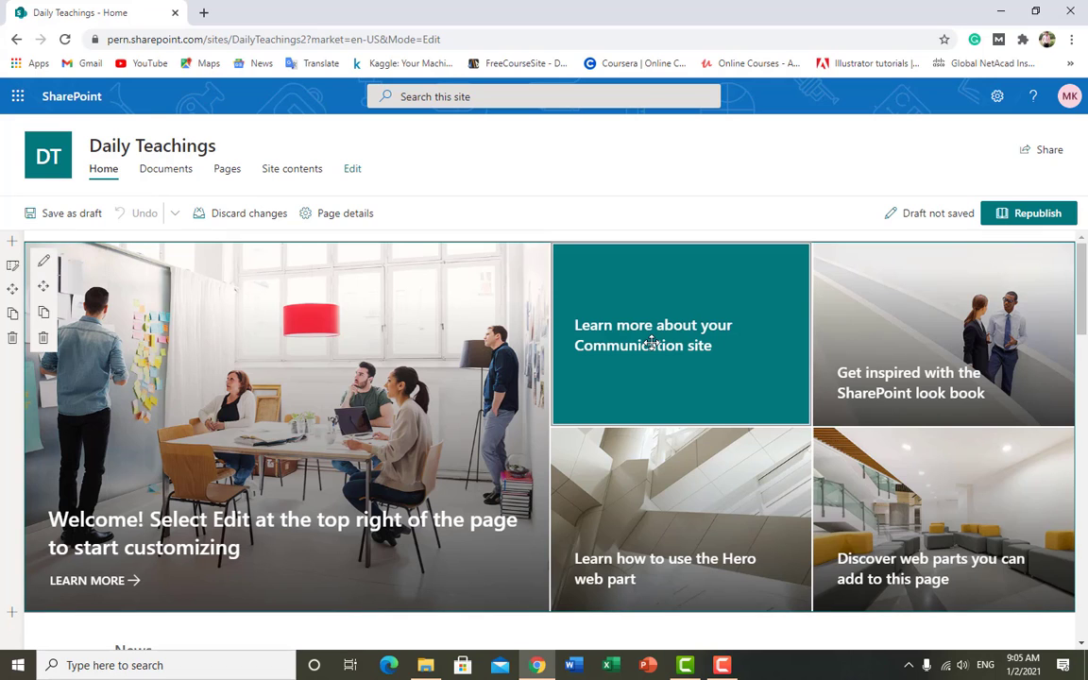
{"action": "scroll", "coordinate": [309, 371], "scroll_direction": "down", "scroll_amount": 2}
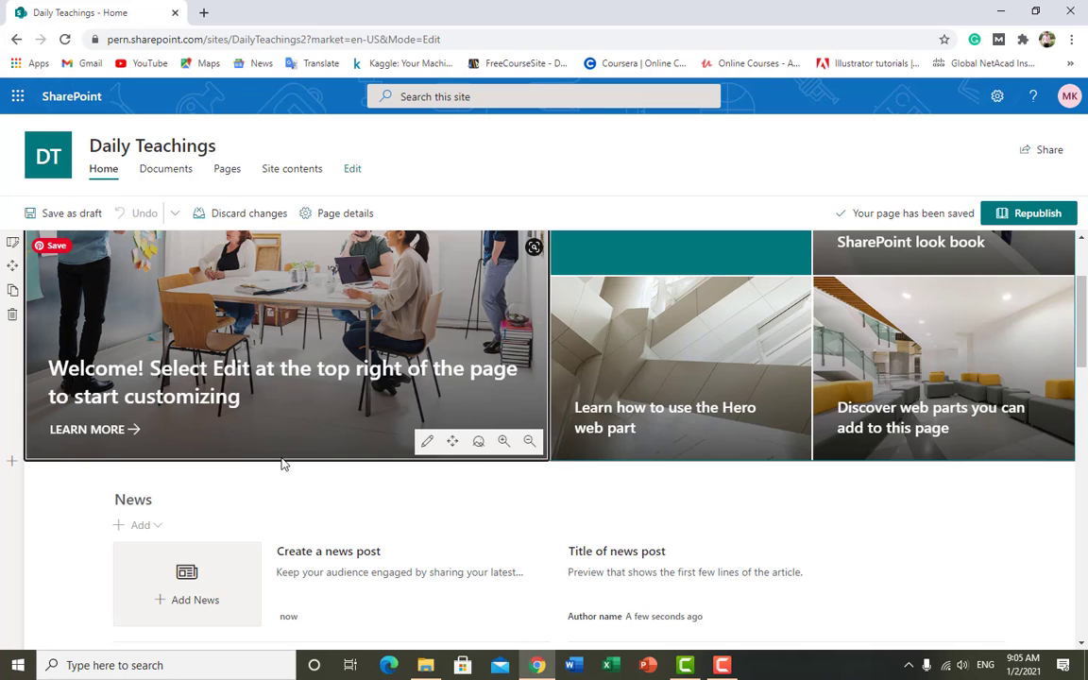
{"action": "left_click", "coordinate": [428, 444]}
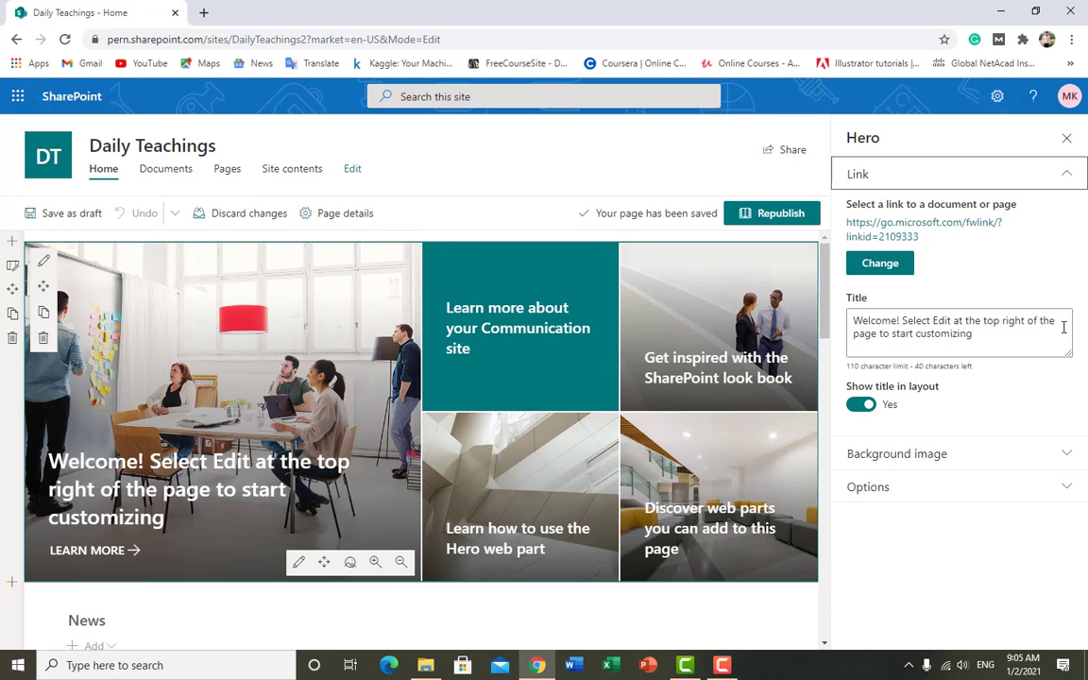
{"action": "left_click_drag", "start_coordinate": [975, 345], "coordinate": [822, 326]}
{"action": "left_click_drag", "start_coordinate": [1022, 342], "coordinate": [904, 319]}
{"action": "type", "text": "to "}
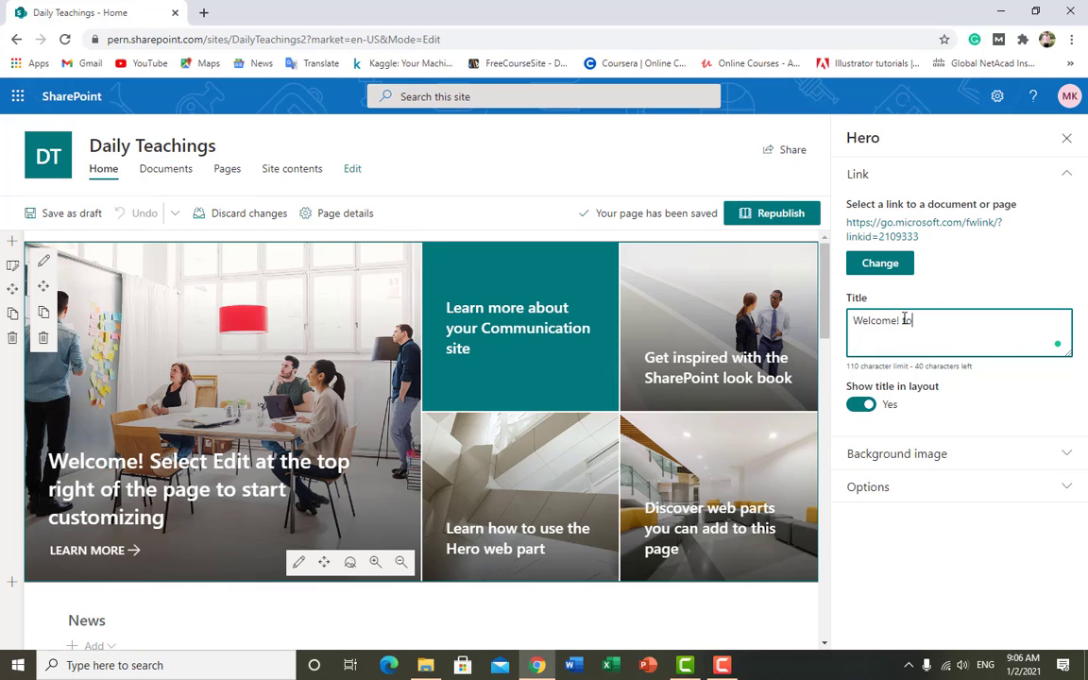
{"action": "type", "text": "Dail"}
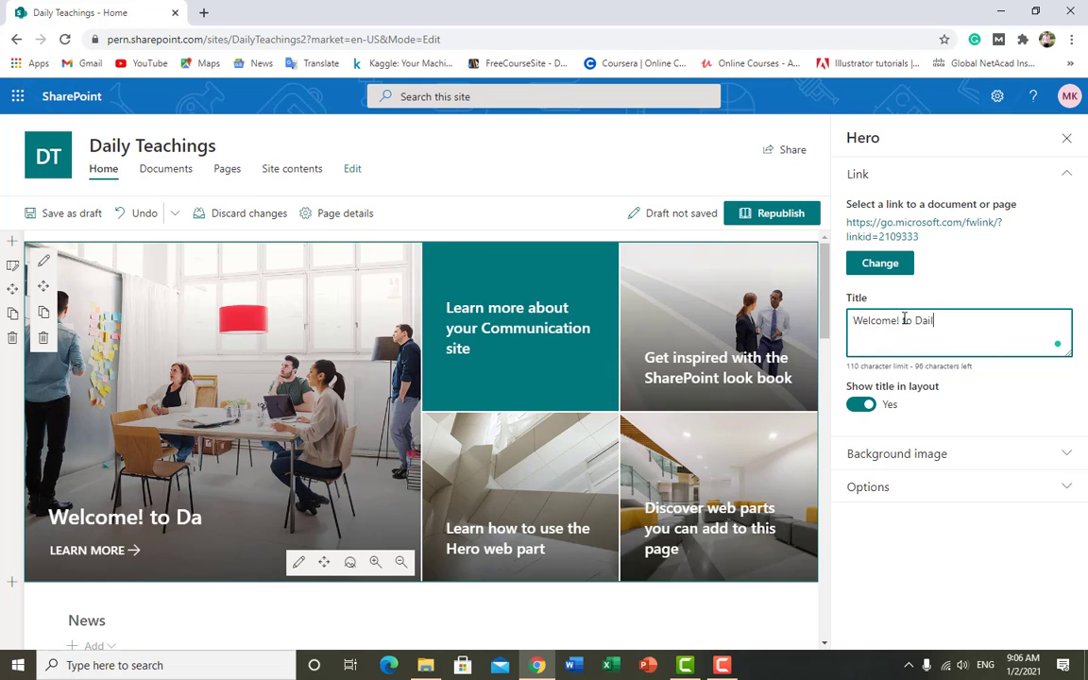
{"action": "type", "text": "y Teach"}
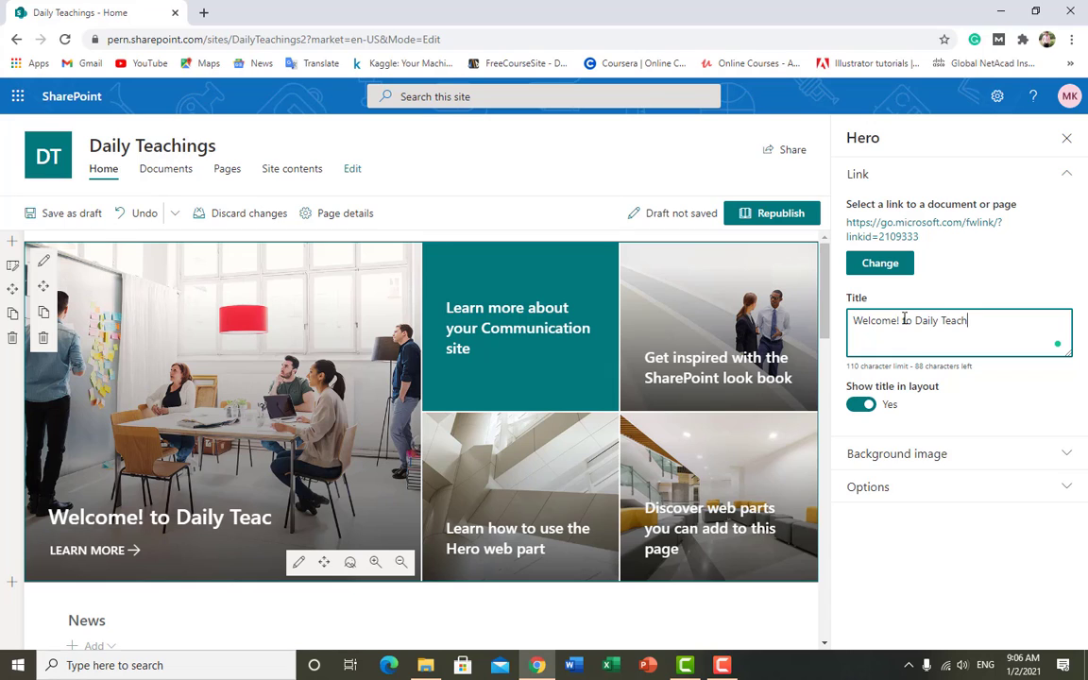
{"action": "type", "text": "ings"}
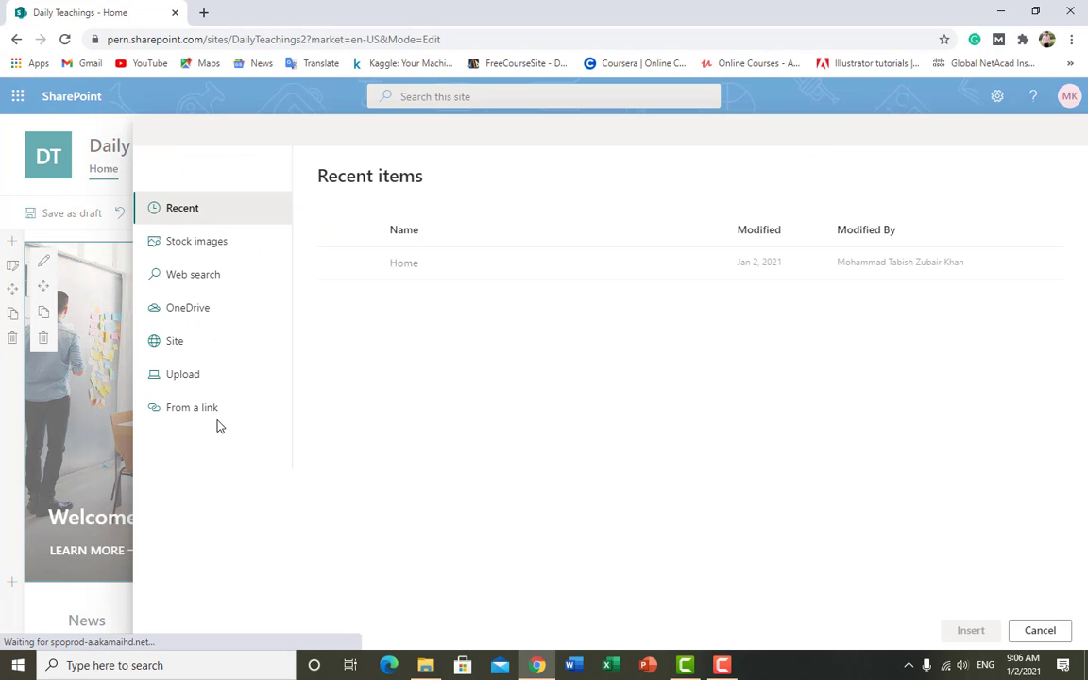
Close the file picker and move the focal point of the Welcome tile's image toward its upper left.
{"action": "left_click", "coordinate": [112, 258]}
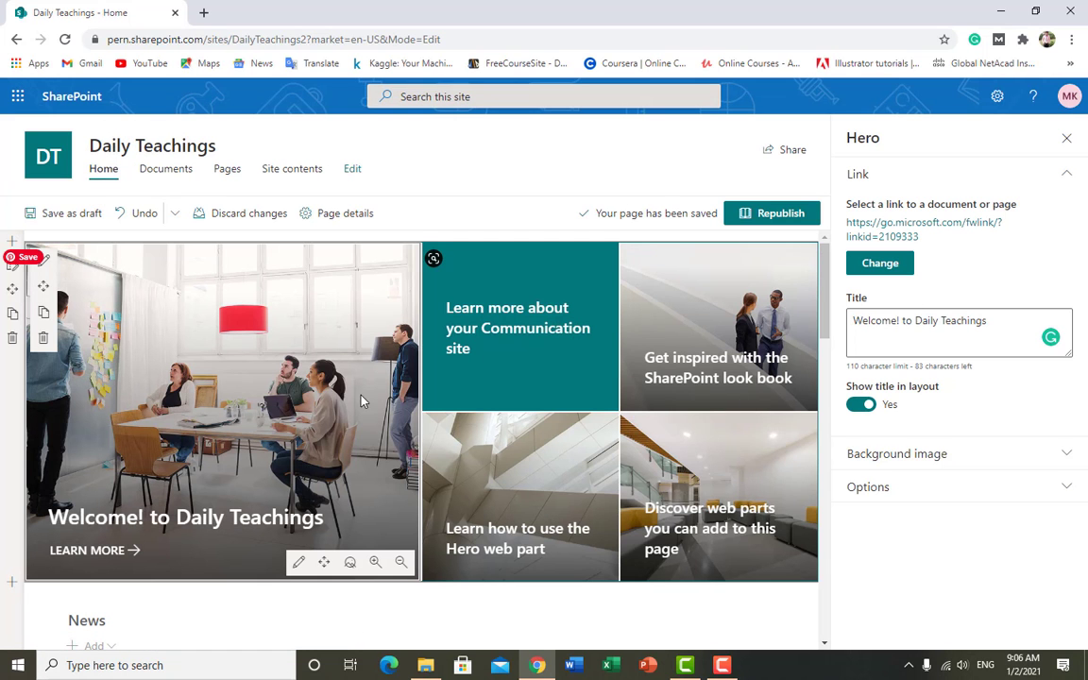
{"action": "left_click", "coordinate": [350, 563]}
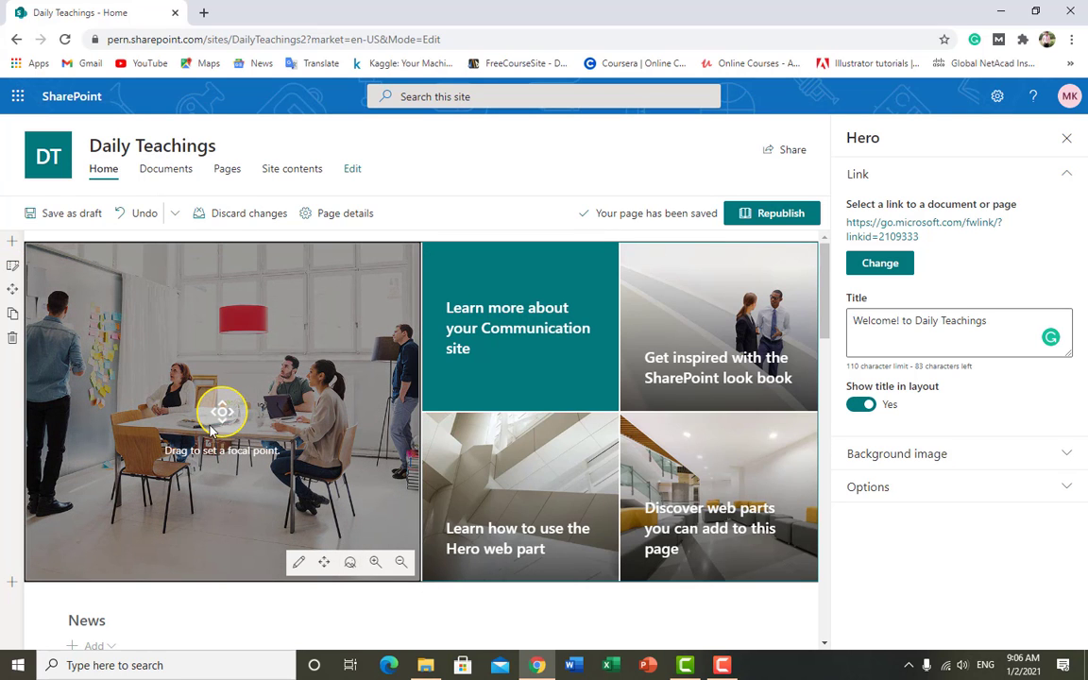
{"action": "left_click_drag", "start_coordinate": [222, 416], "coordinate": [123, 352]}
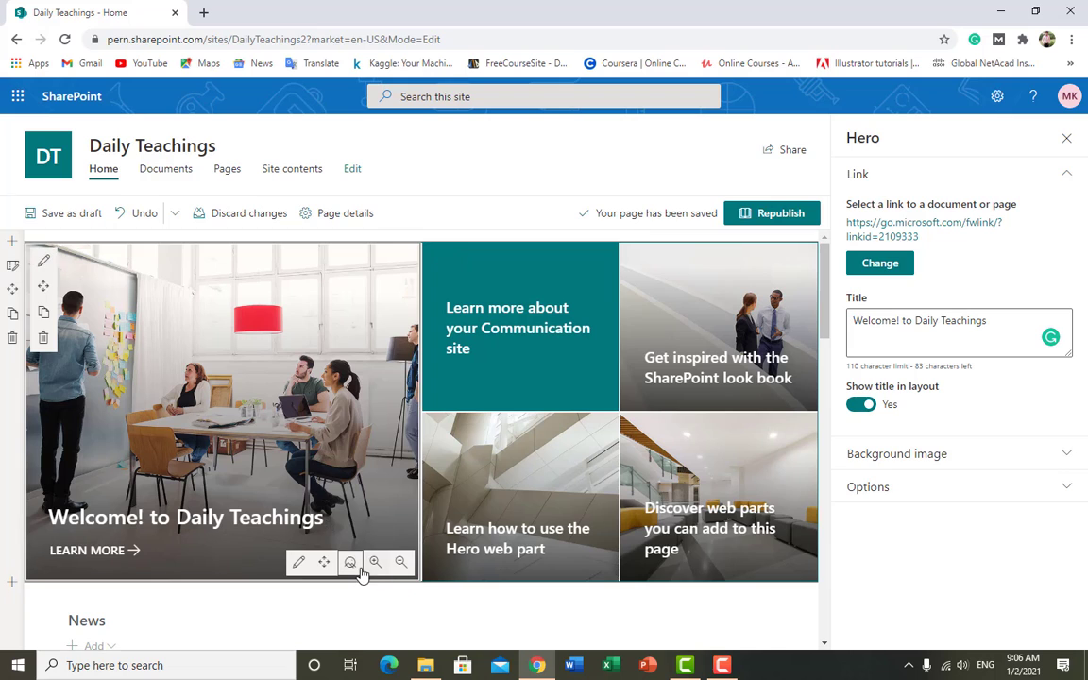
Try the two-column, three-column and one-third left layouts on the News section and return it to one column.
{"action": "left_click", "coordinate": [366, 609]}
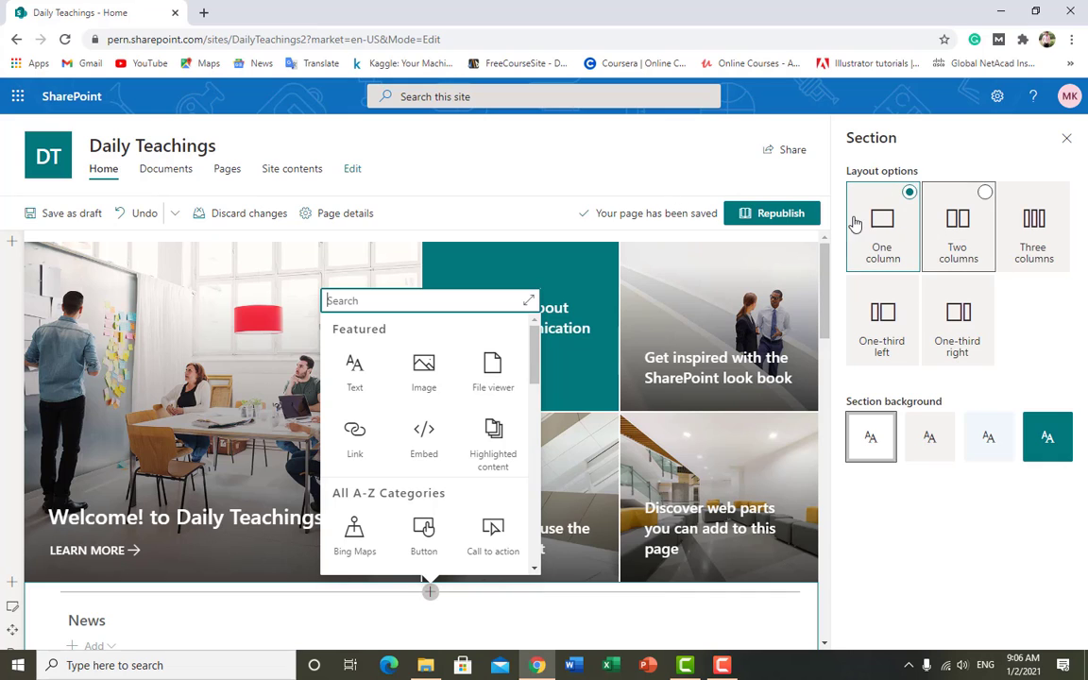
{"action": "left_click", "coordinate": [968, 232]}
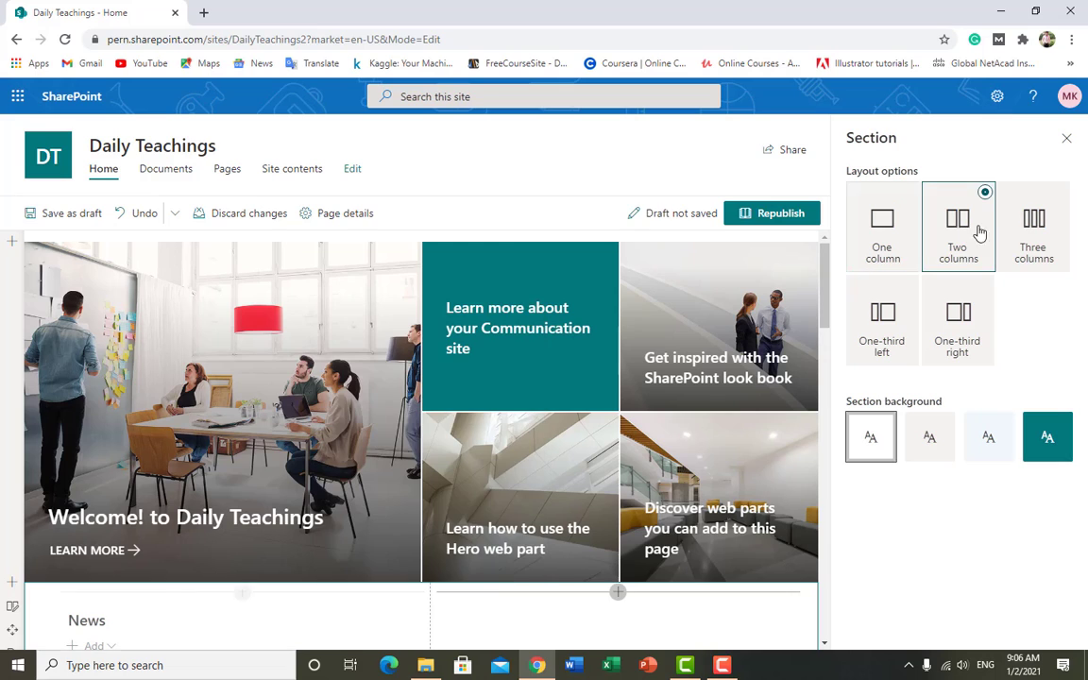
{"action": "left_click", "coordinate": [1033, 234]}
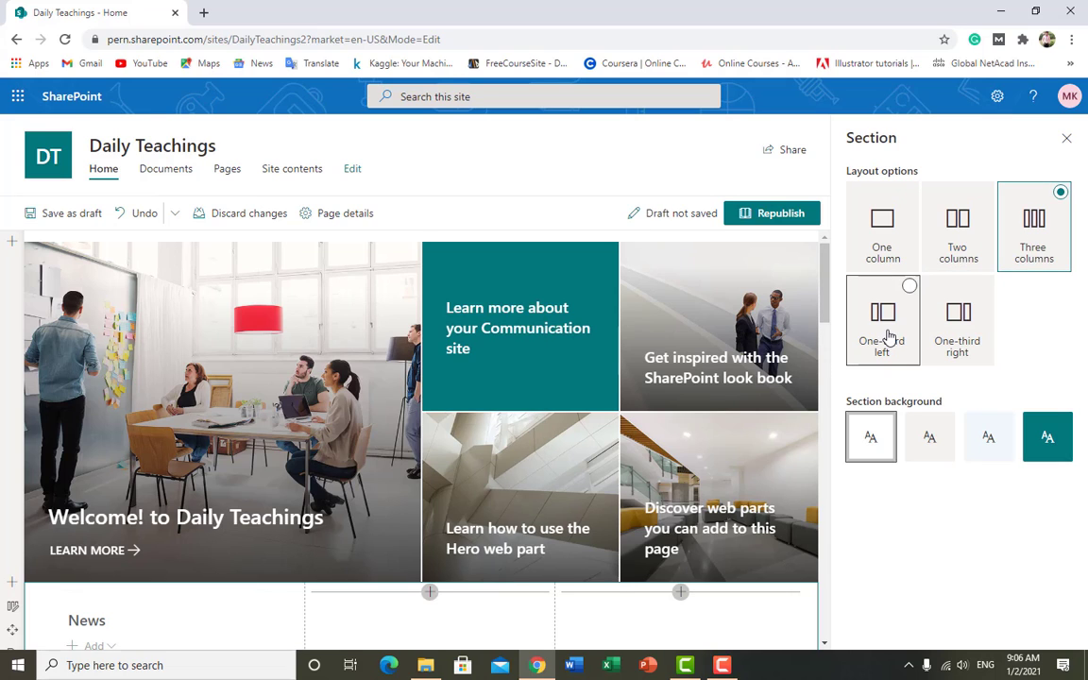
{"action": "left_click", "coordinate": [930, 321]}
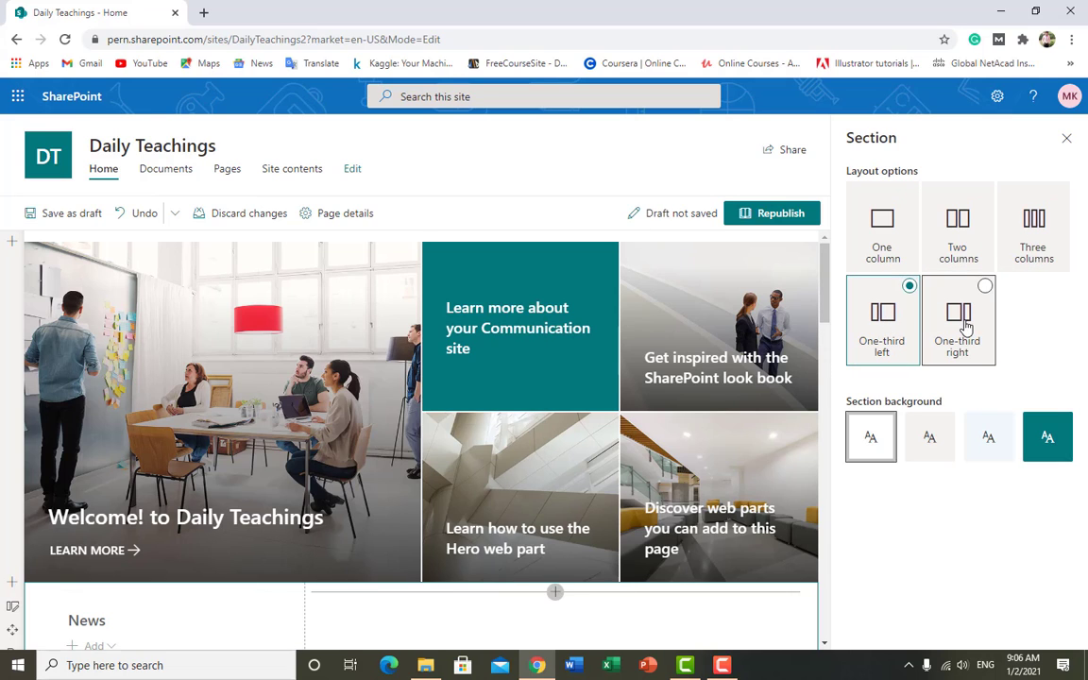
{"action": "left_click", "coordinate": [889, 232]}
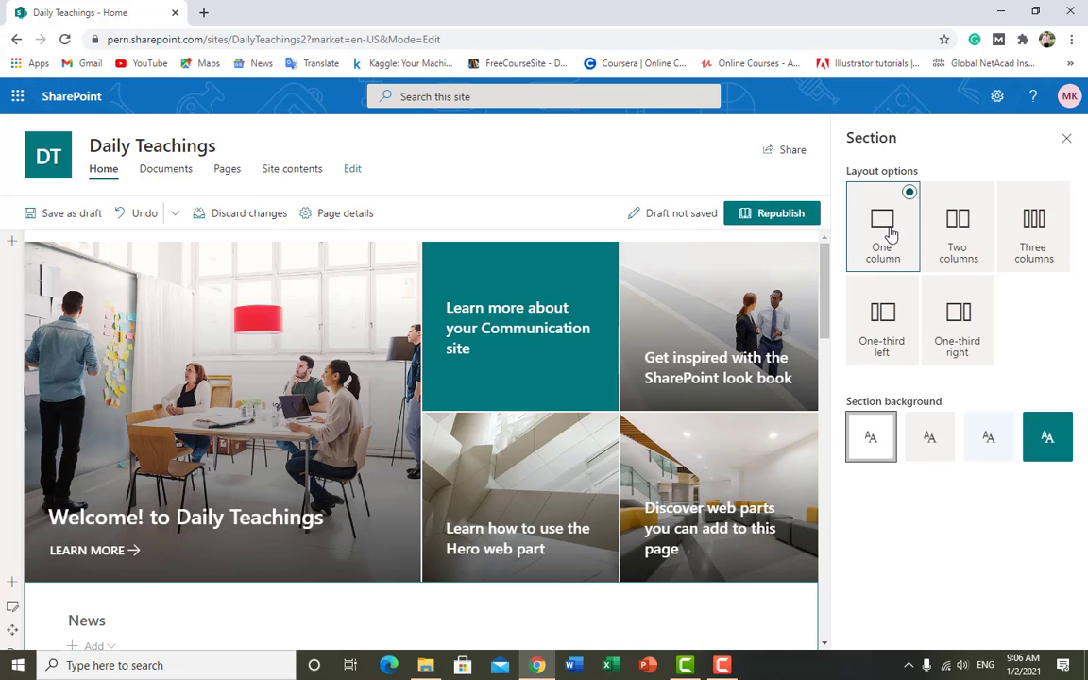
Close the section settings and look over the page's News, Events, Documents, Quick links and People profiles web parts.
{"action": "left_click", "coordinate": [1068, 141]}
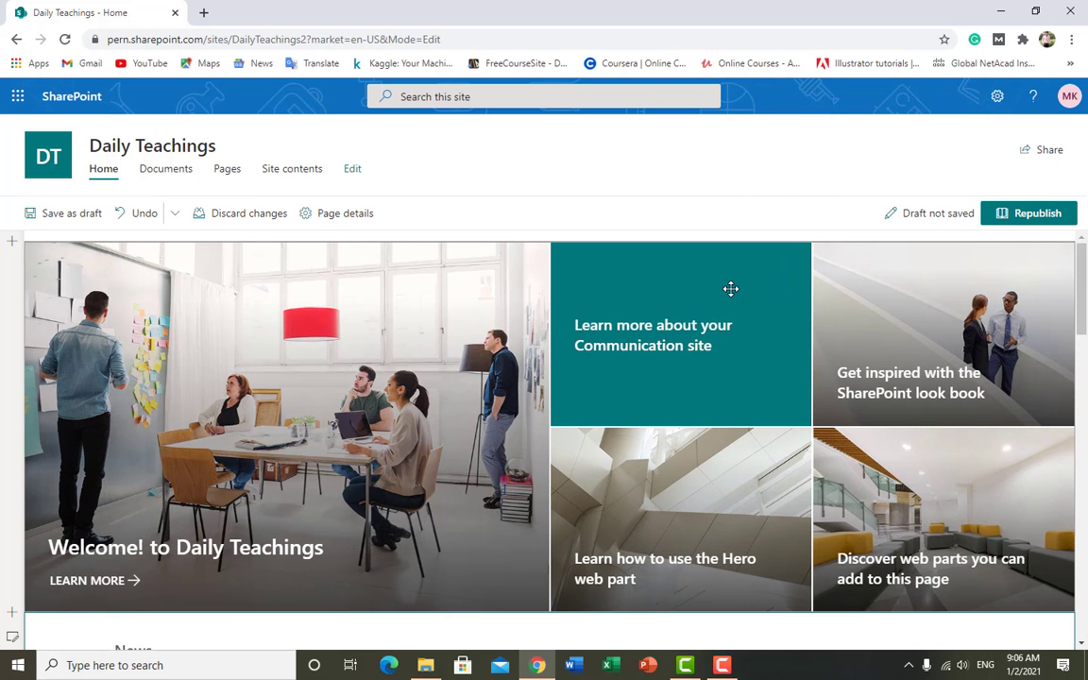
{"action": "scroll", "coordinate": [731, 288], "scroll_direction": "down", "scroll_amount": 4}
{"action": "scroll", "coordinate": [531, 343], "scroll_direction": "up", "scroll_amount": 1}
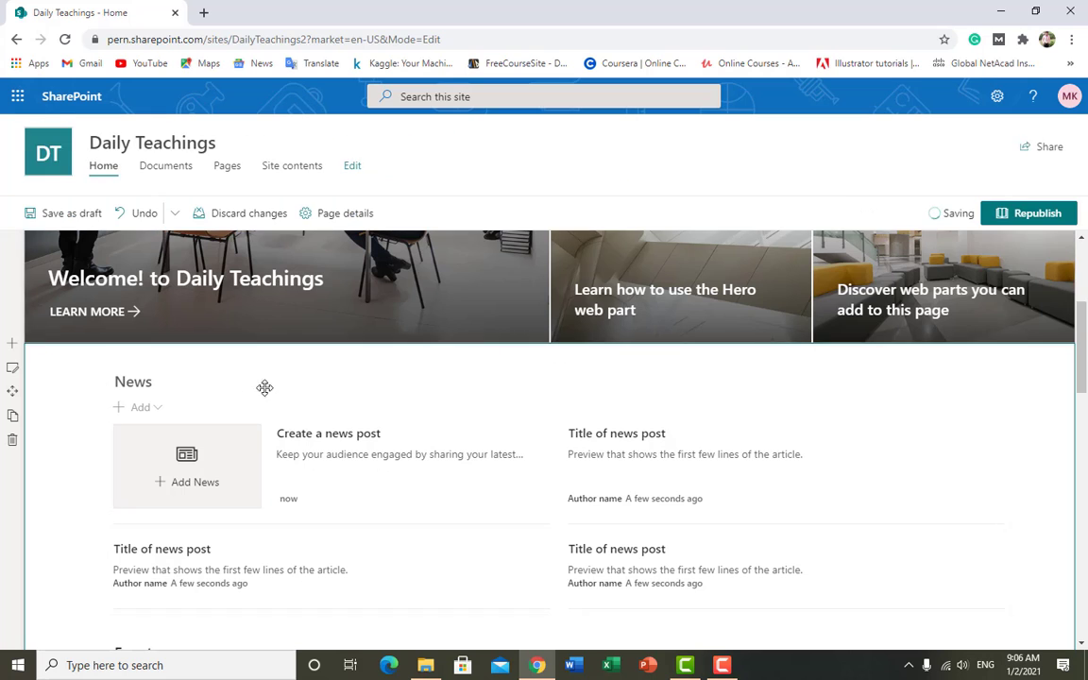
{"action": "scroll", "coordinate": [269, 515], "scroll_direction": "down", "scroll_amount": 6}
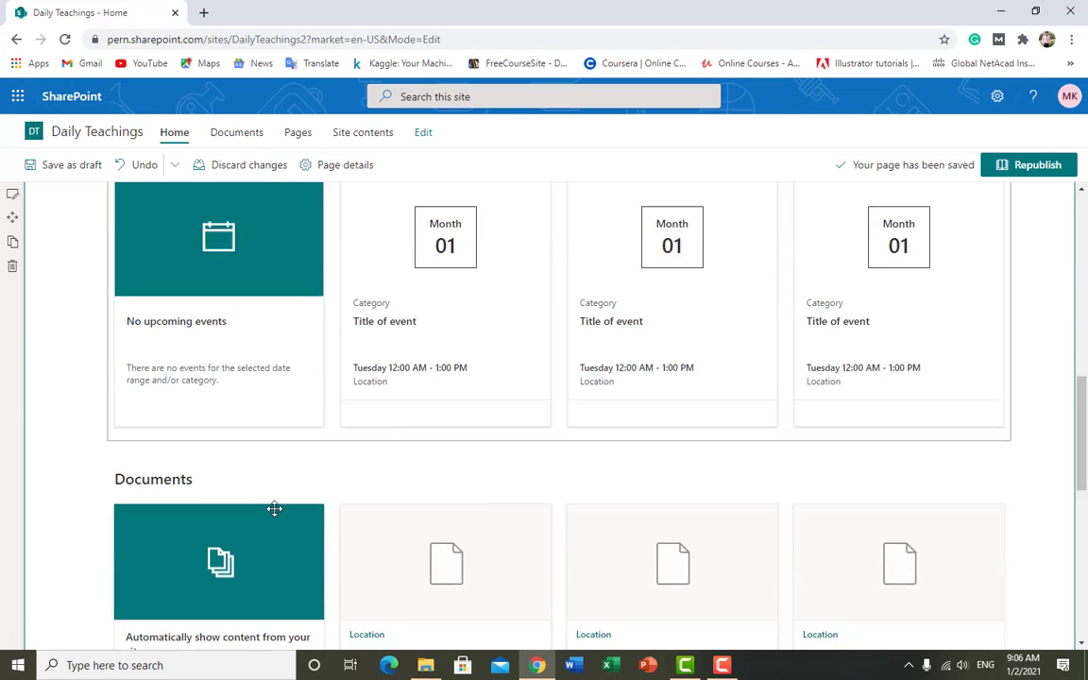
{"action": "scroll", "coordinate": [274, 510], "scroll_direction": "down", "scroll_amount": 8}
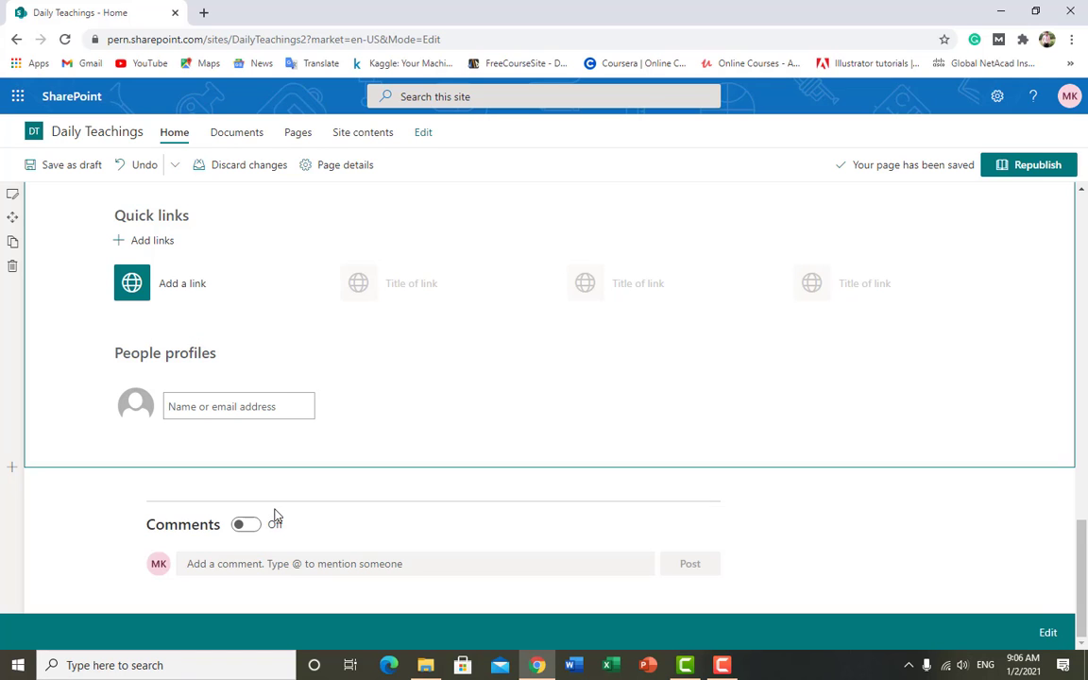
{"action": "scroll", "coordinate": [189, 456], "scroll_direction": "up", "scroll_amount": 1}
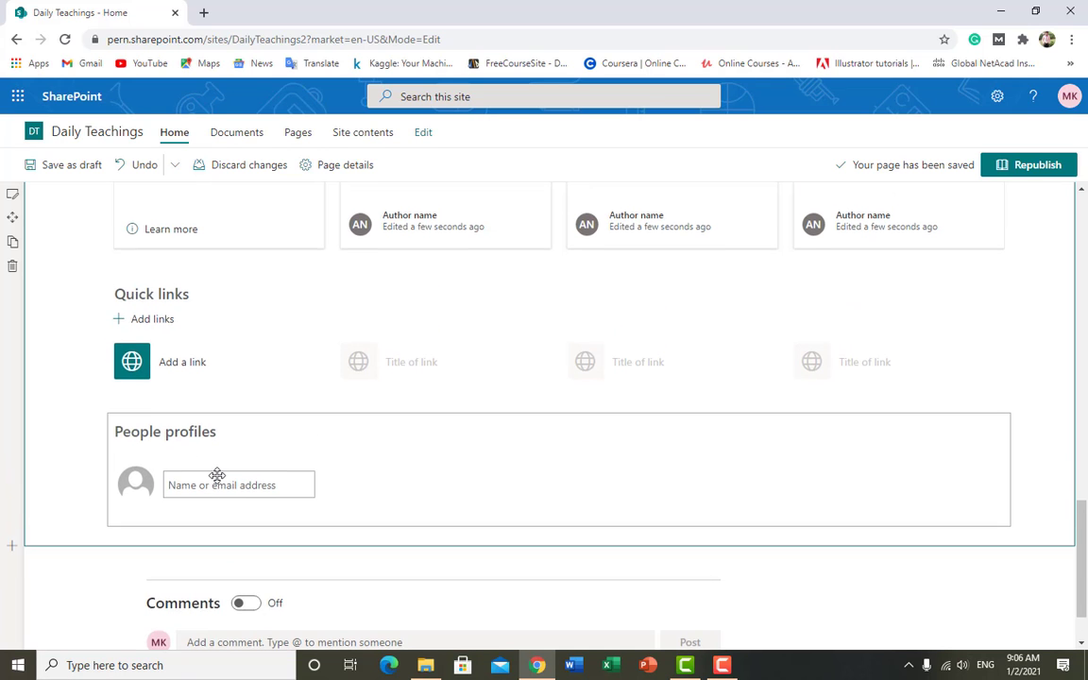
{"action": "scroll", "coordinate": [217, 476], "scroll_direction": "up", "scroll_amount": 4}
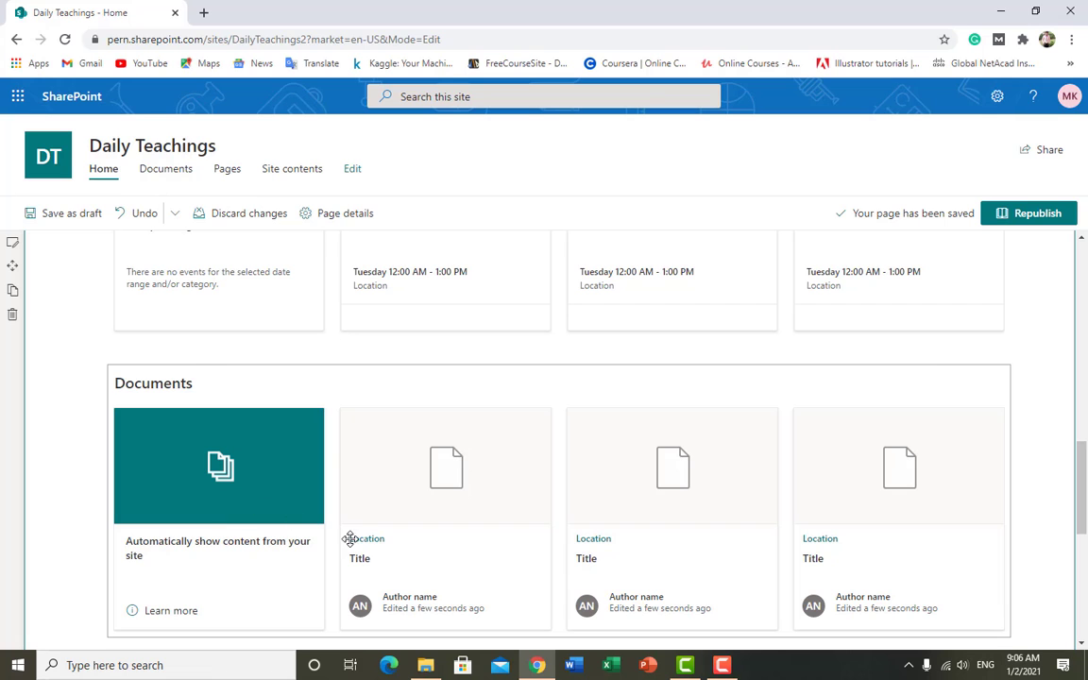
{"action": "scroll", "coordinate": [670, 512], "scroll_direction": "up", "scroll_amount": 8}
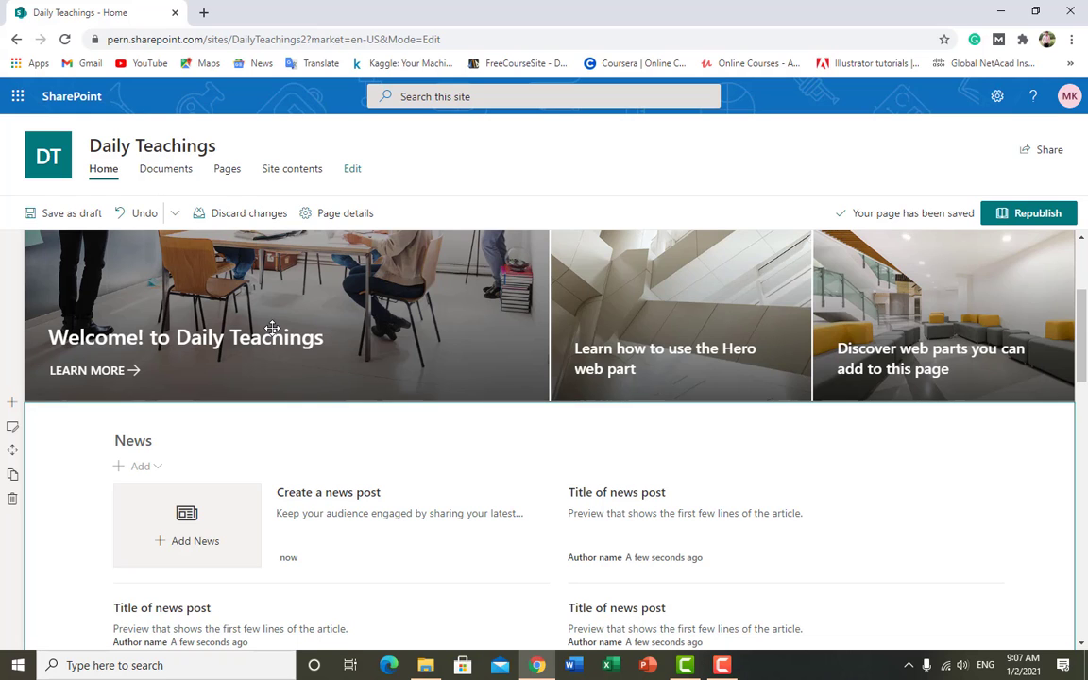
{"action": "scroll", "coordinate": [312, 346], "scroll_direction": "up", "scroll_amount": 3}
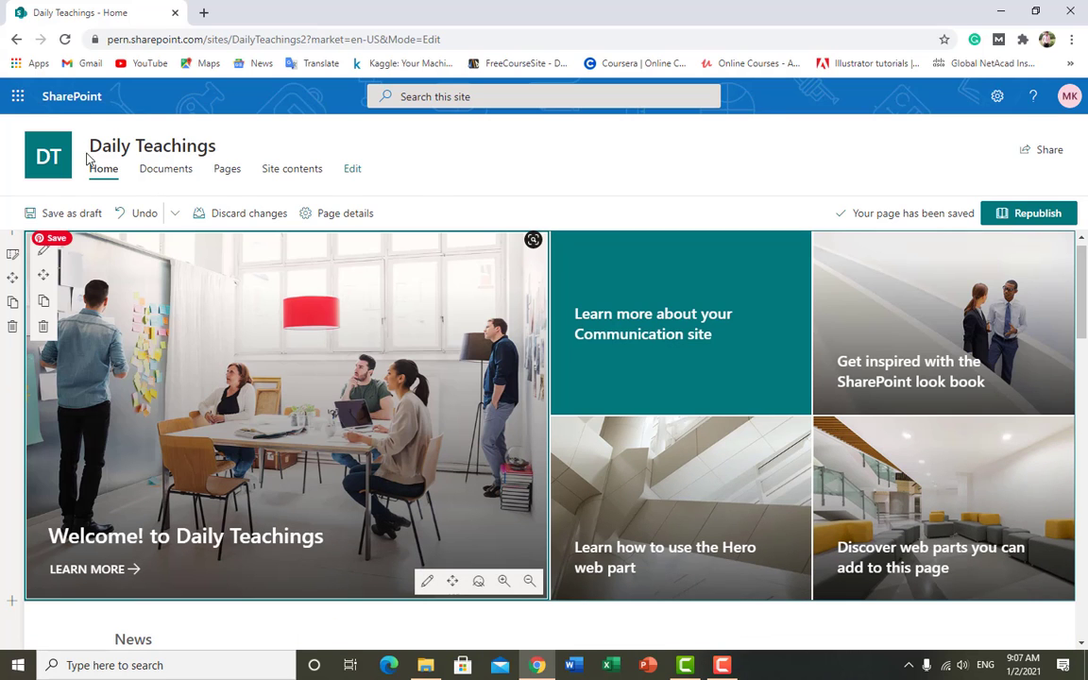
{"action": "scroll", "coordinate": [319, 562], "scroll_direction": "down", "scroll_amount": 2}
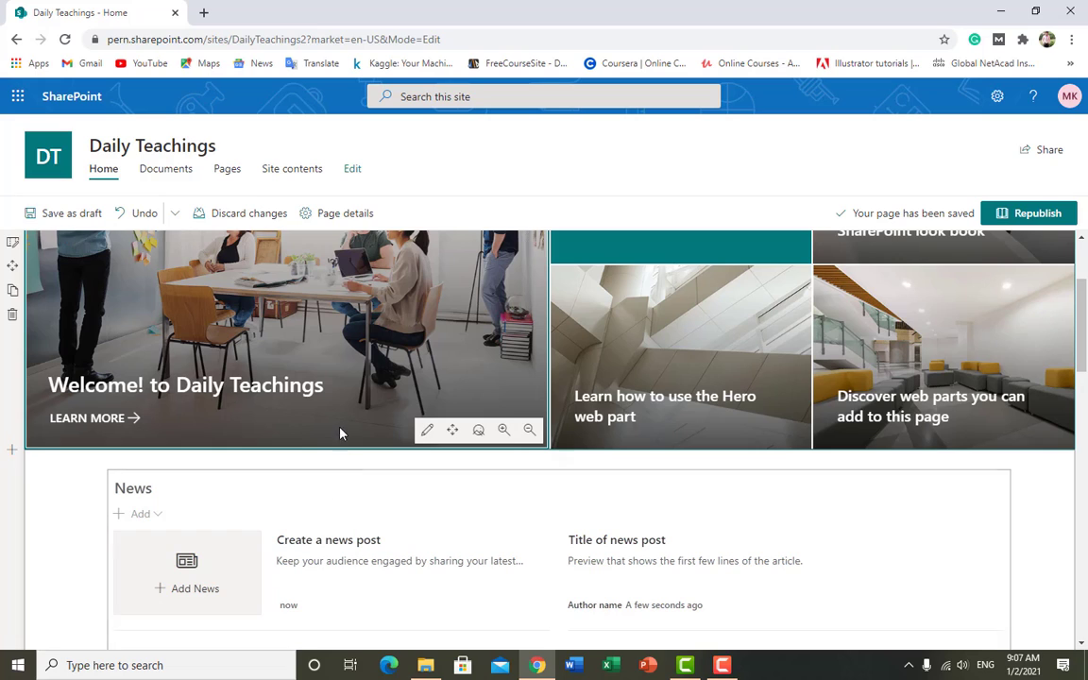
Add a Countdown Timer web part between the Hero tiles and the News web part.
{"action": "left_click", "coordinate": [630, 373]}
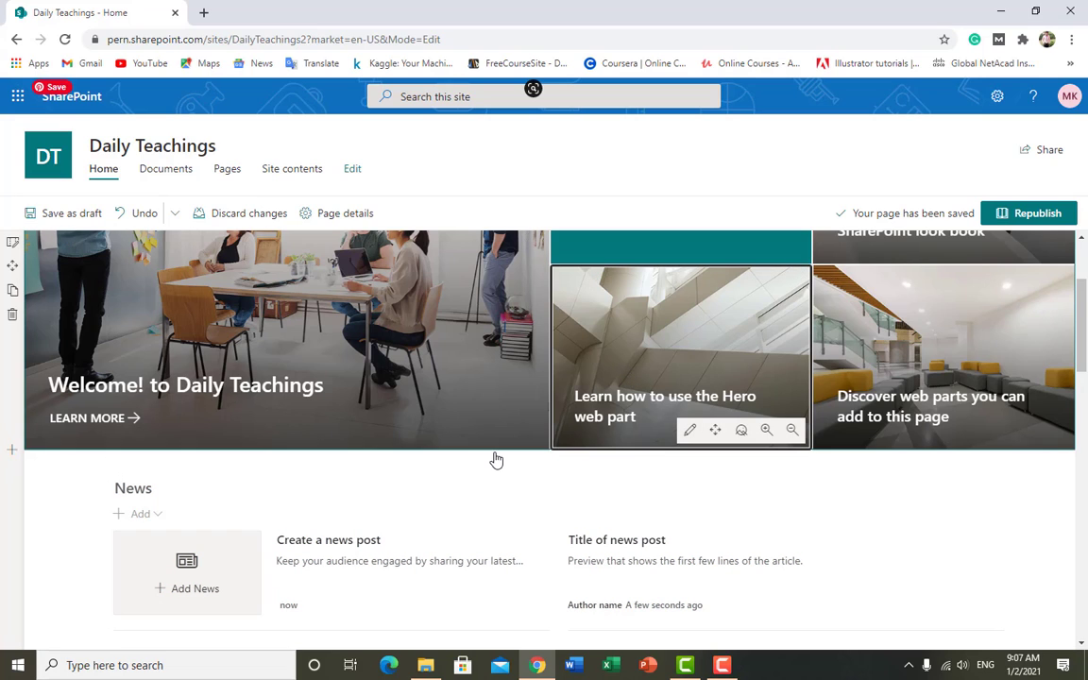
{"action": "mouse_move", "coordinate": [499, 459]}
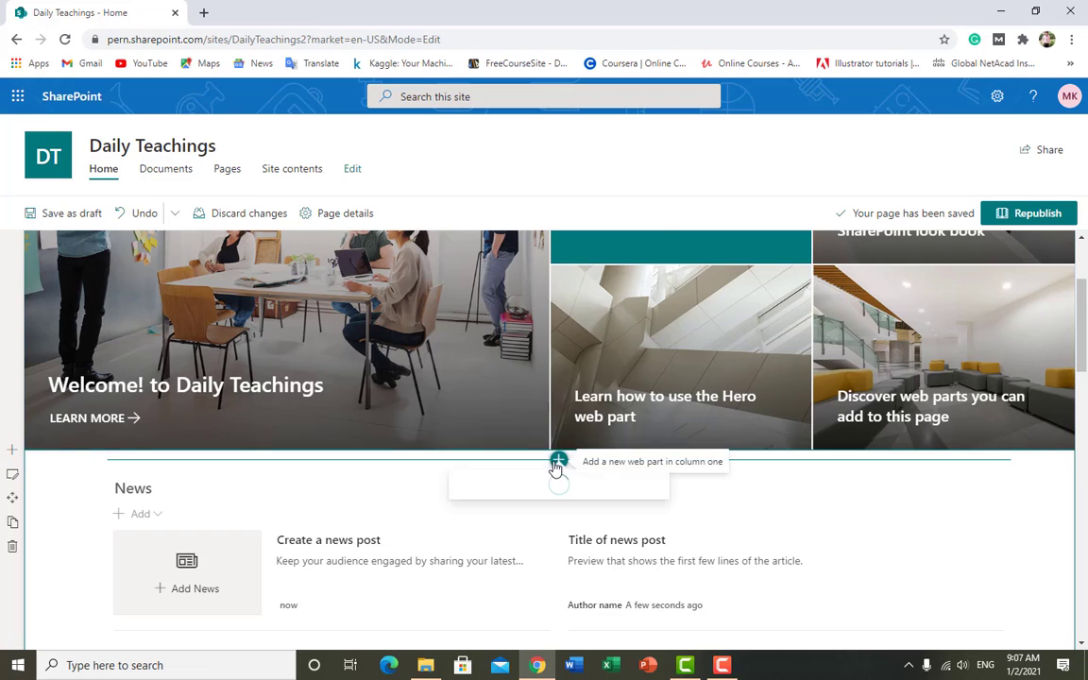
{"action": "left_click", "coordinate": [558, 460]}
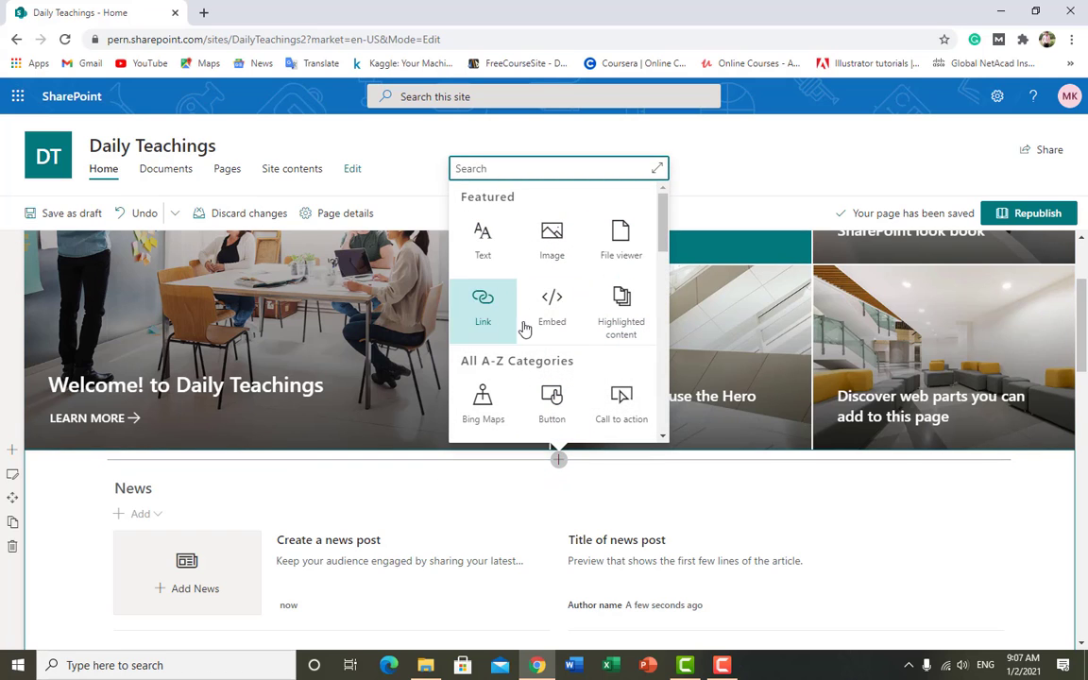
{"action": "scroll", "coordinate": [557, 326], "scroll_direction": "down", "scroll_amount": 1}
{"action": "scroll", "coordinate": [566, 349], "scroll_direction": "down", "scroll_amount": 3}
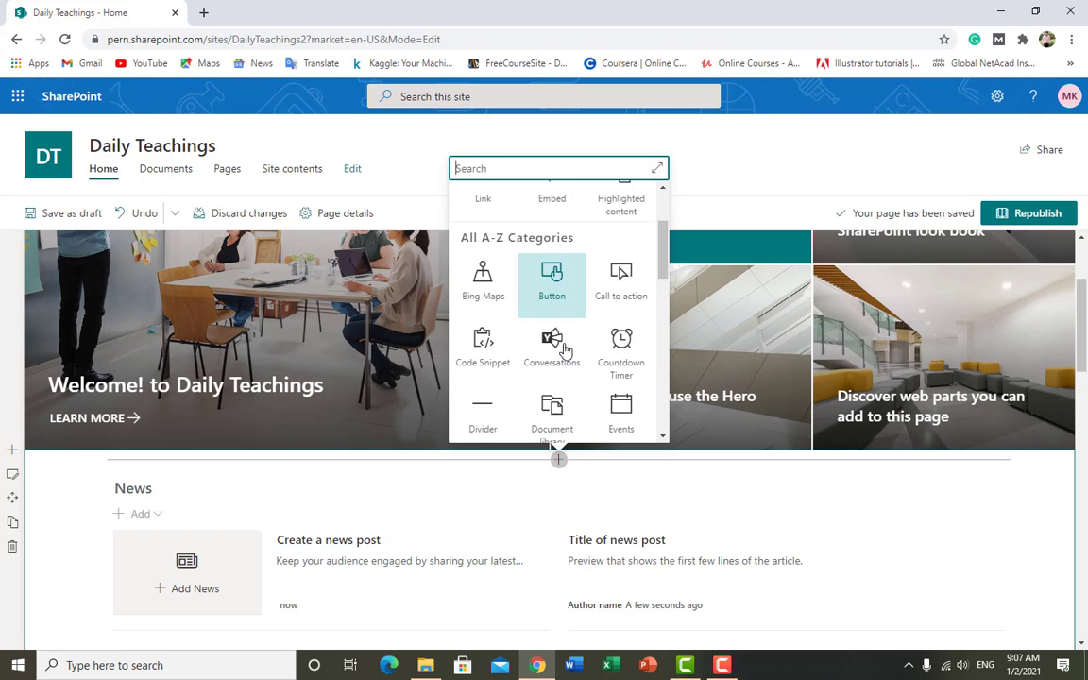
{"action": "left_click", "coordinate": [554, 433]}
{"action": "scroll", "coordinate": [605, 312], "scroll_direction": "down", "scroll_amount": 5}
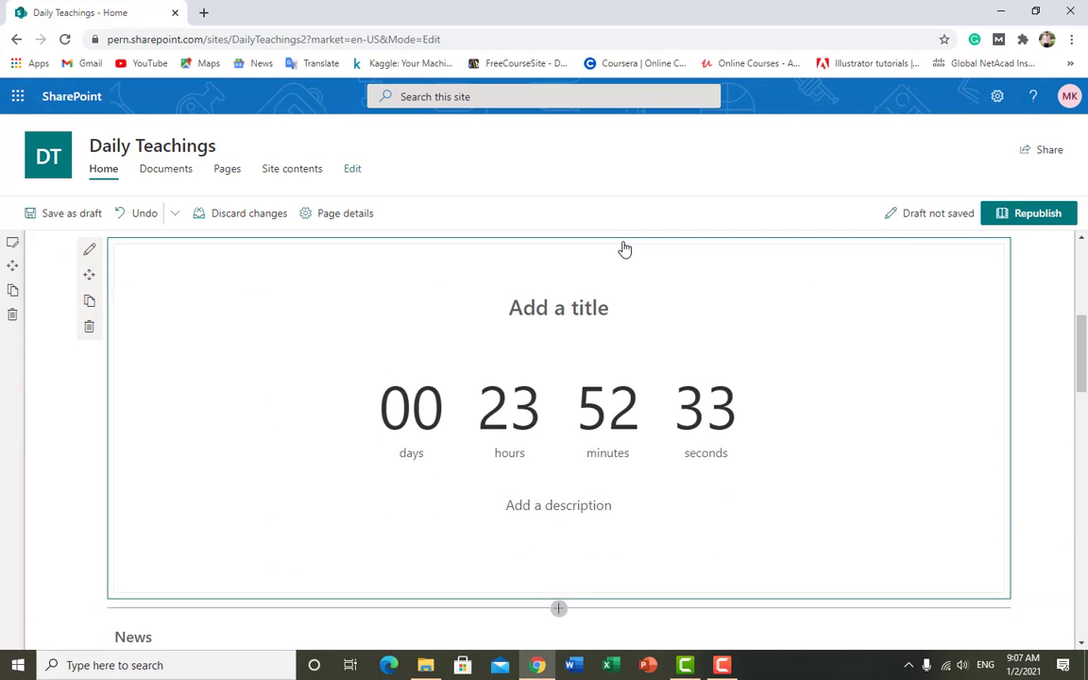
{"action": "scroll", "coordinate": [582, 376], "scroll_direction": "up", "scroll_amount": 2}
{"action": "scroll", "coordinate": [585, 379], "scroll_direction": "up", "scroll_amount": 2}
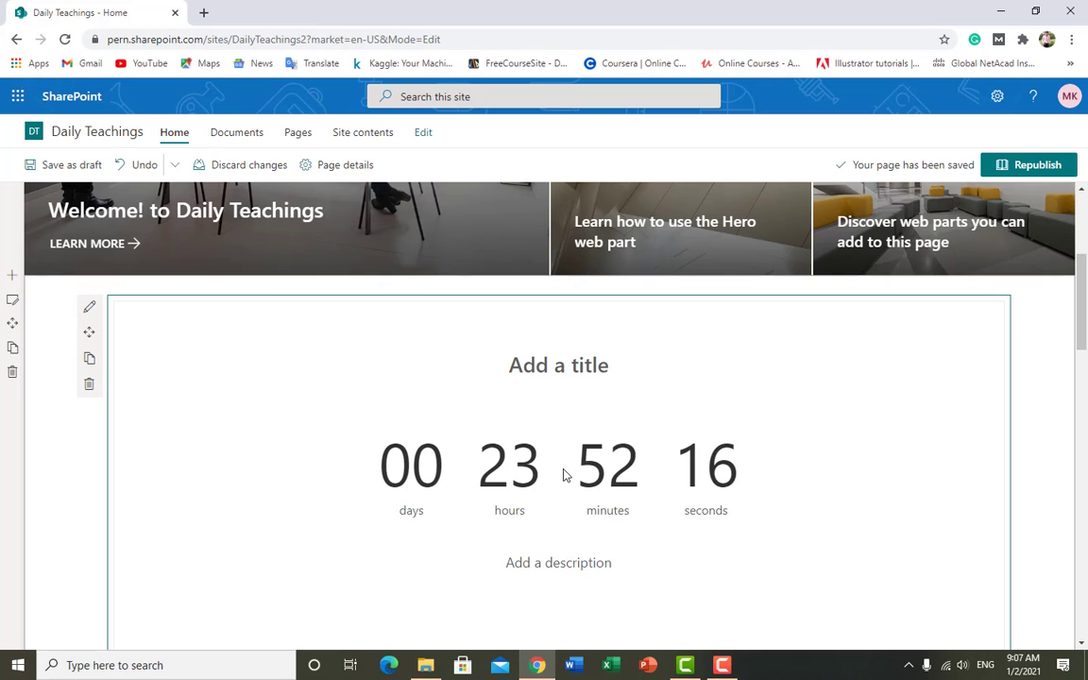
Open the countdown timer's settings and set its target date to Sat Jan 09 2021.
{"action": "double_click", "coordinate": [643, 476]}
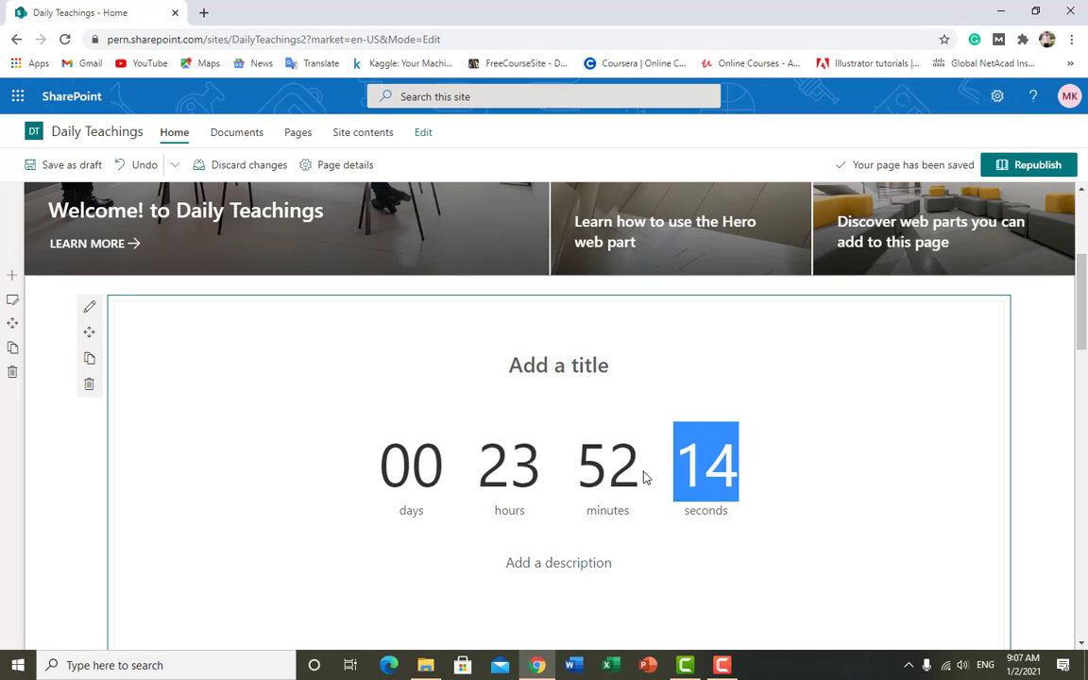
{"action": "scroll", "coordinate": [643, 477], "scroll_direction": "down", "scroll_amount": 3}
{"action": "scroll", "coordinate": [644, 473], "scroll_direction": "up", "scroll_amount": 3}
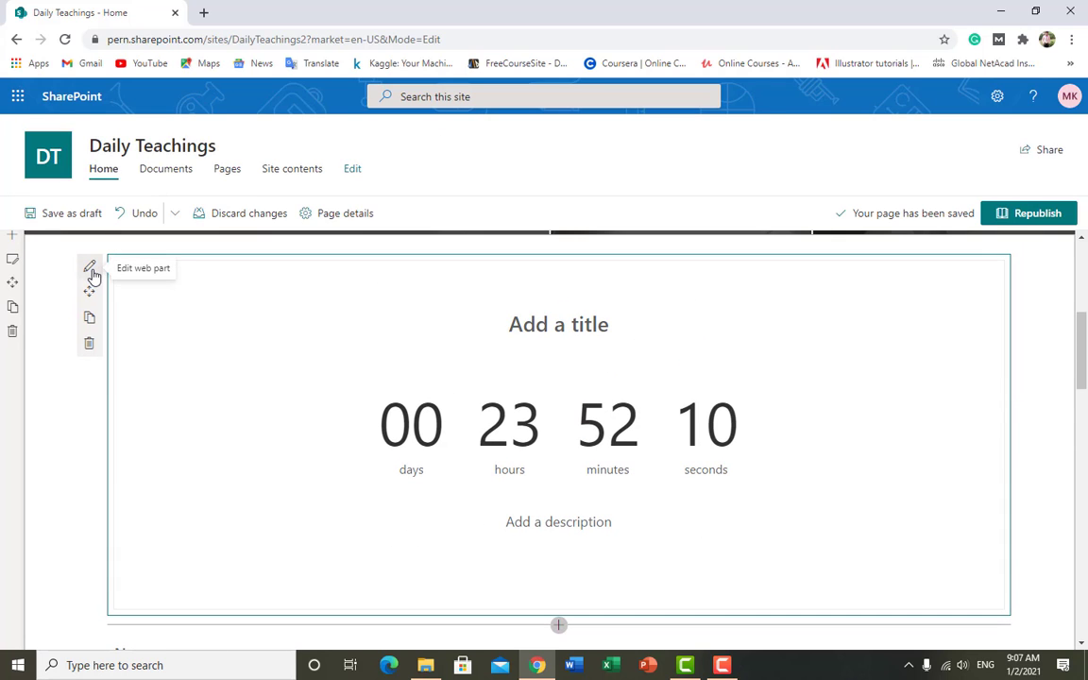
{"action": "left_click", "coordinate": [91, 271]}
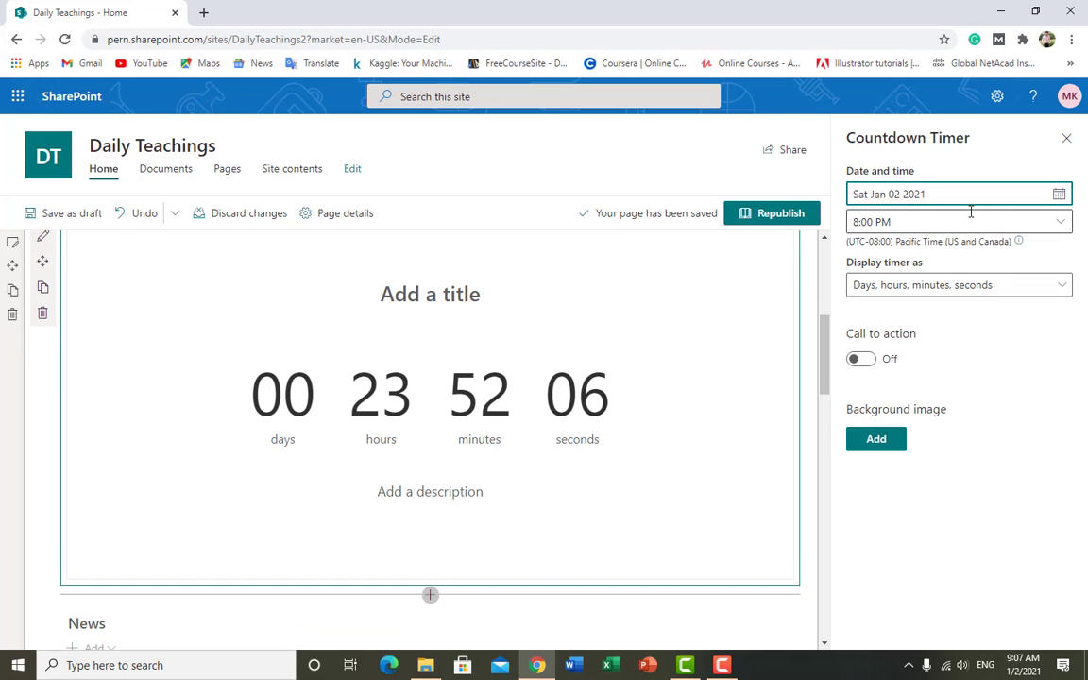
{"action": "left_click", "coordinate": [1058, 194]}
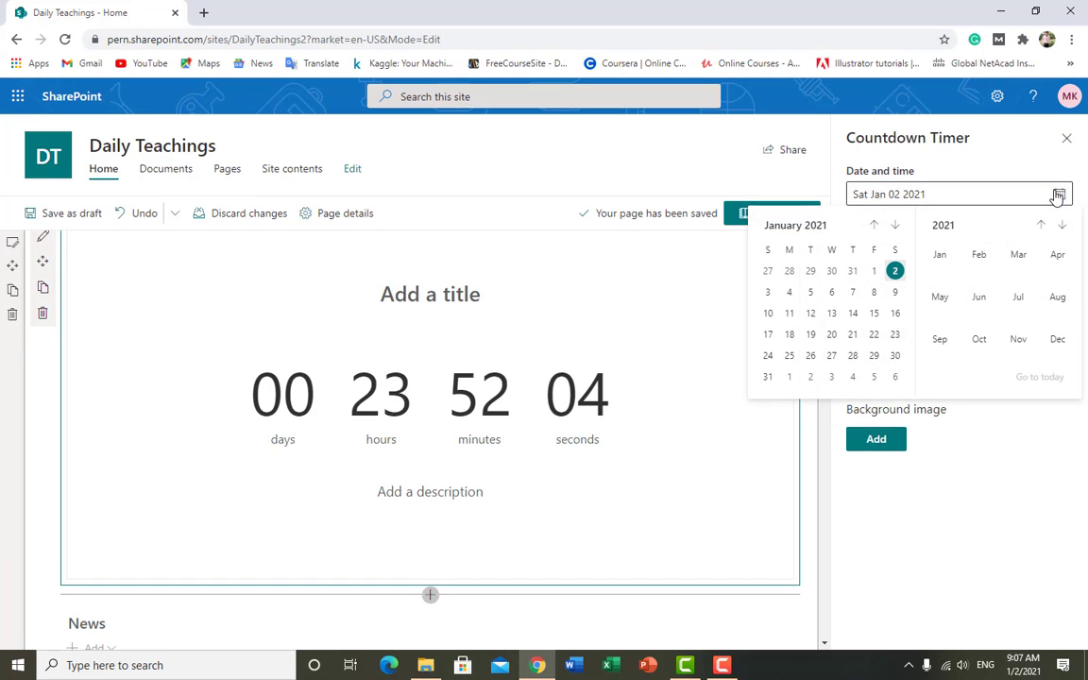
{"action": "left_click", "coordinate": [894, 293]}
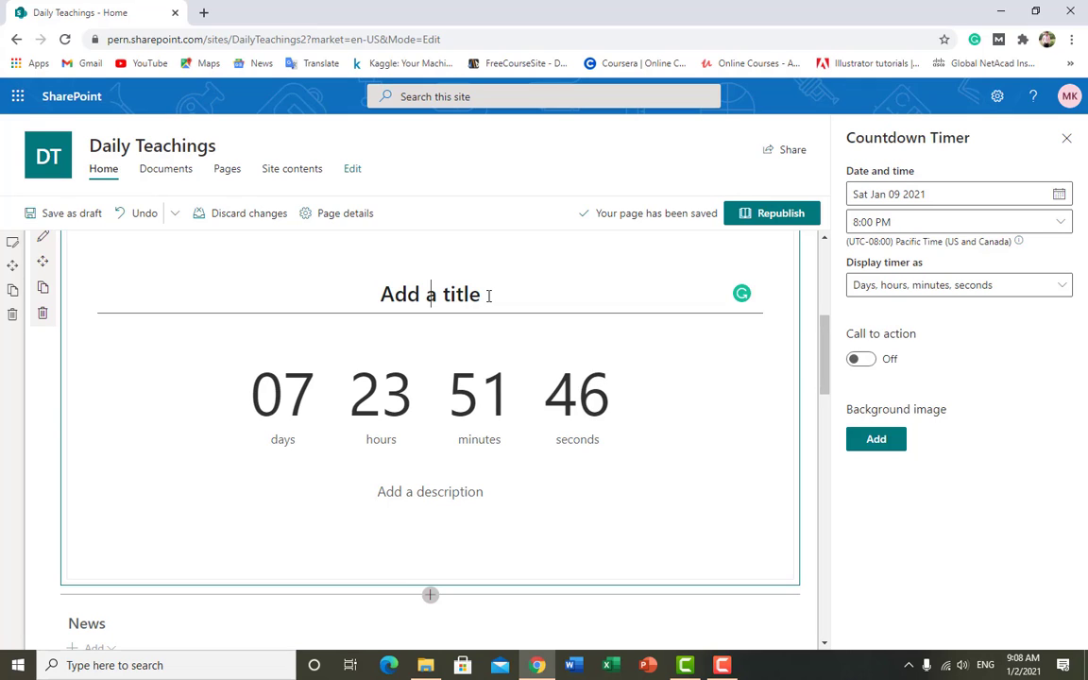
Title the countdown timer "Good News" and check its display format choices, keeping days, hours, minutes, seconds.
{"action": "type", "text": "Goo"}
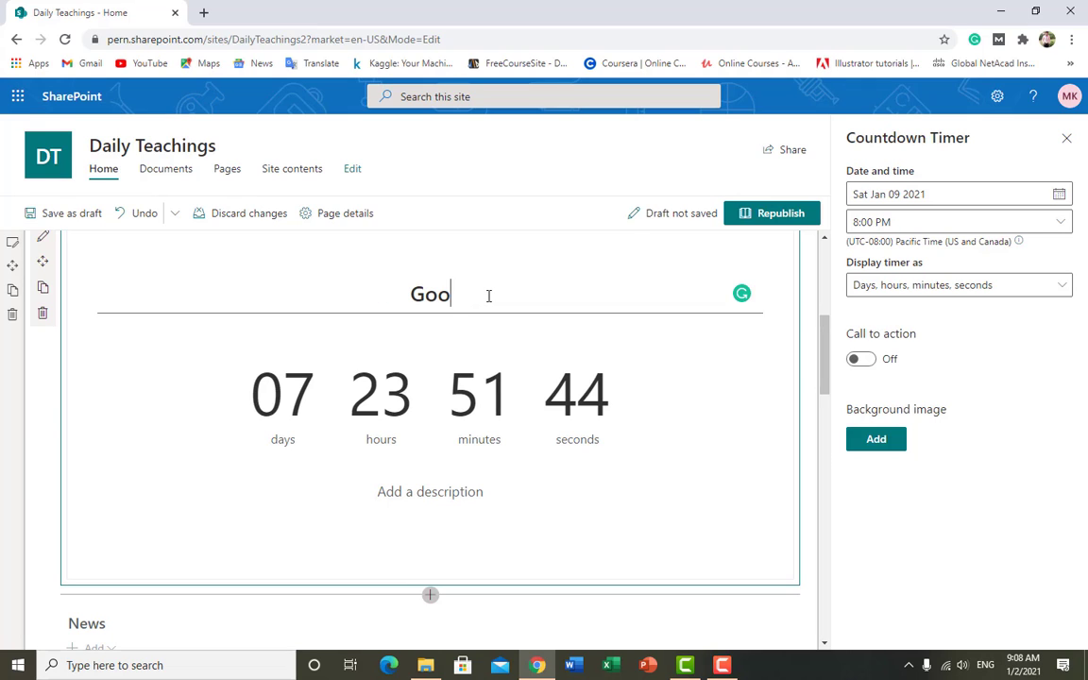
{"action": "type", "text": "d "}
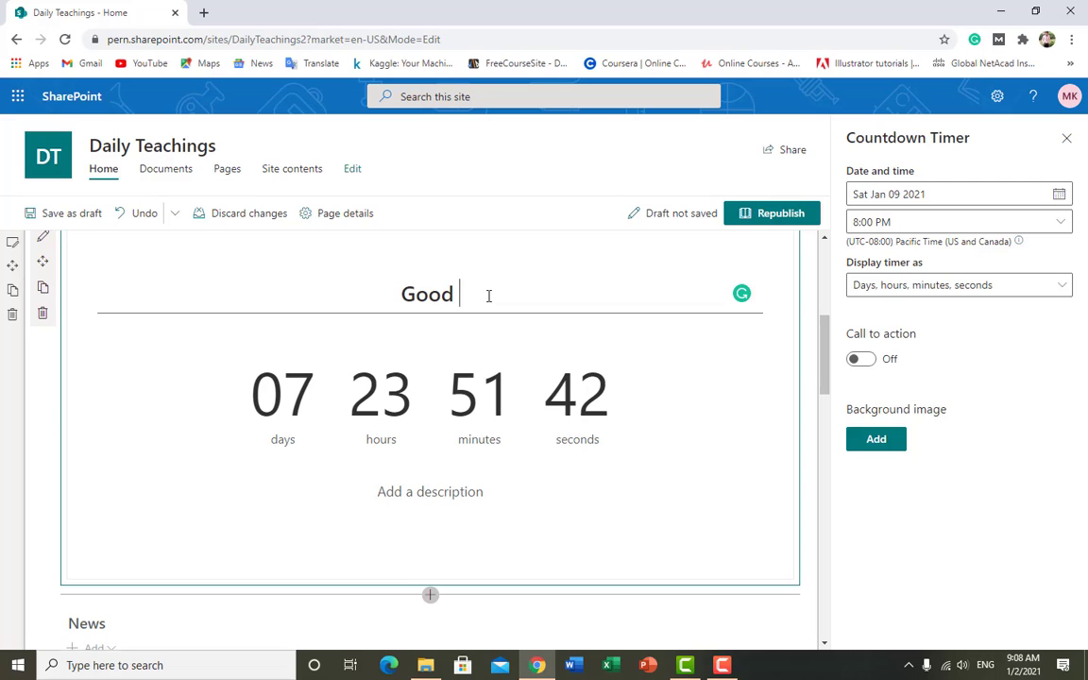
{"action": "type", "text": "News"}
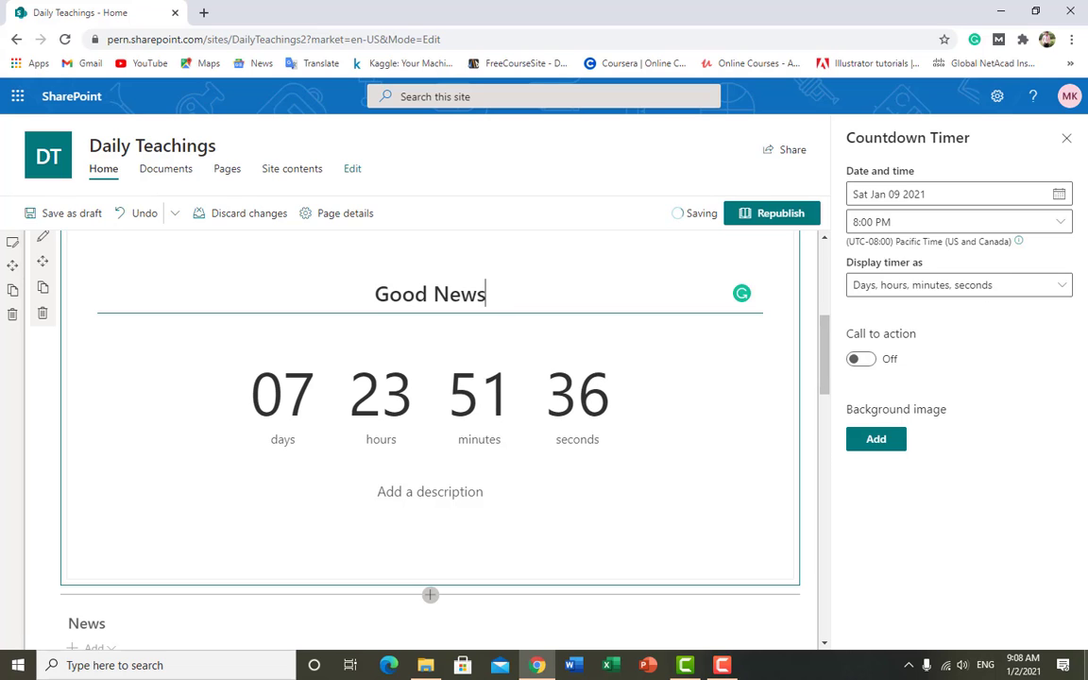
{"action": "left_click", "coordinate": [1050, 286]}
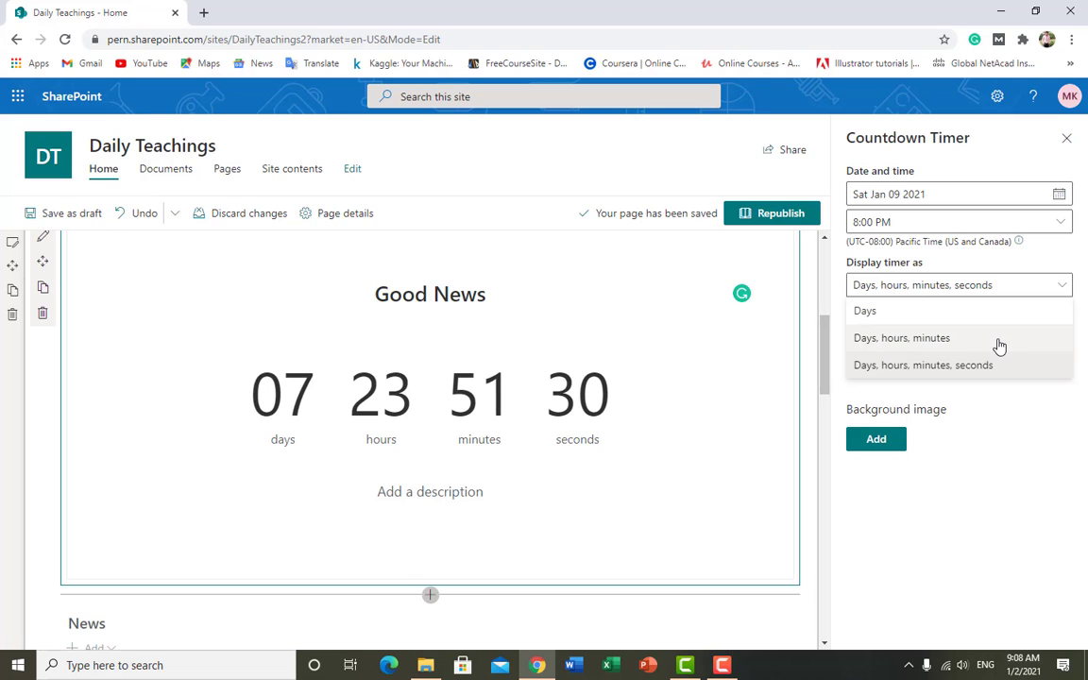
{"action": "left_click", "coordinate": [1061, 289]}
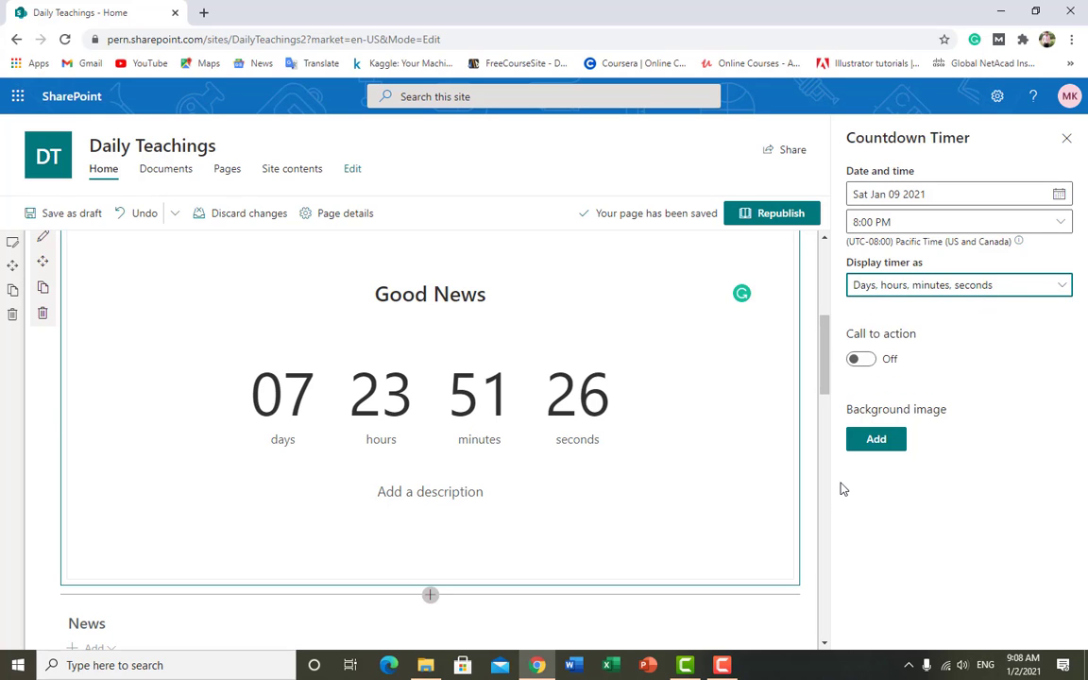
Upload "1200px-Microsoft_Office_Sway_(2019–present).svg (1)" from Downloads as the countdown timer's background image.
{"action": "left_click", "coordinate": [877, 441]}
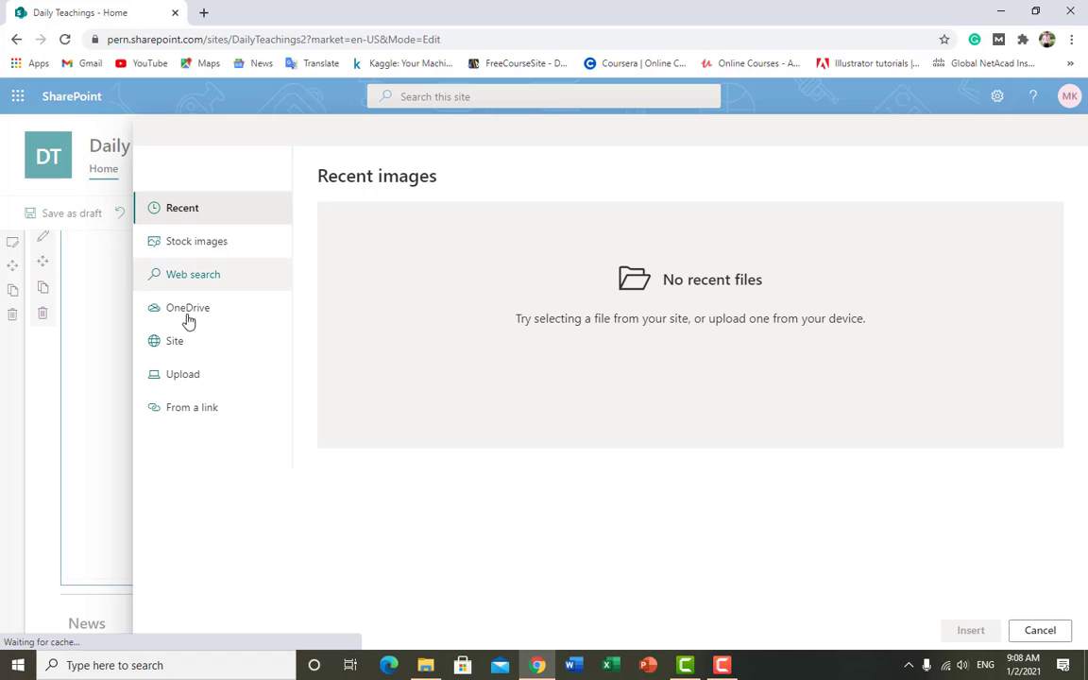
{"action": "left_click", "coordinate": [196, 376]}
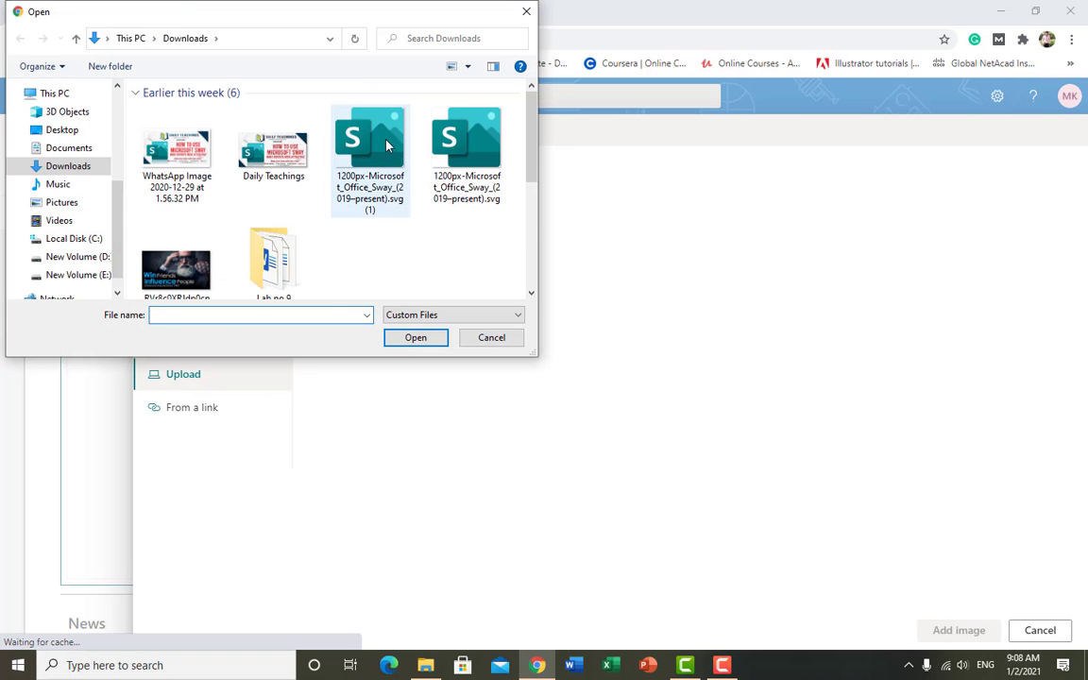
{"action": "left_click", "coordinate": [387, 145]}
{"action": "left_click", "coordinate": [427, 338]}
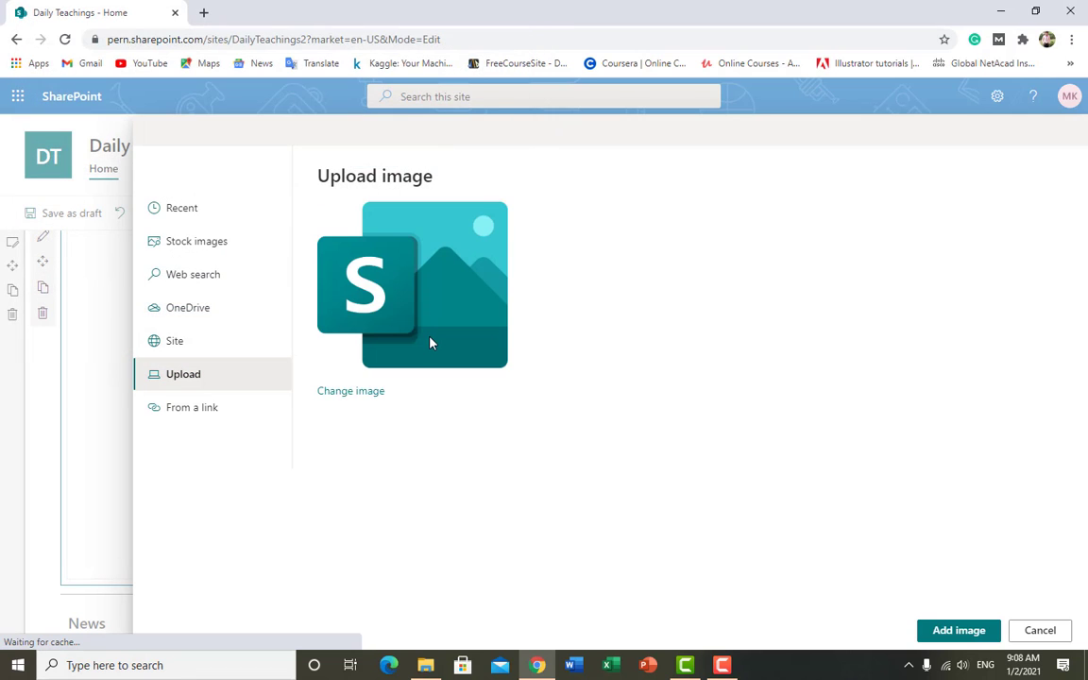
{"action": "left_click", "coordinate": [969, 633]}
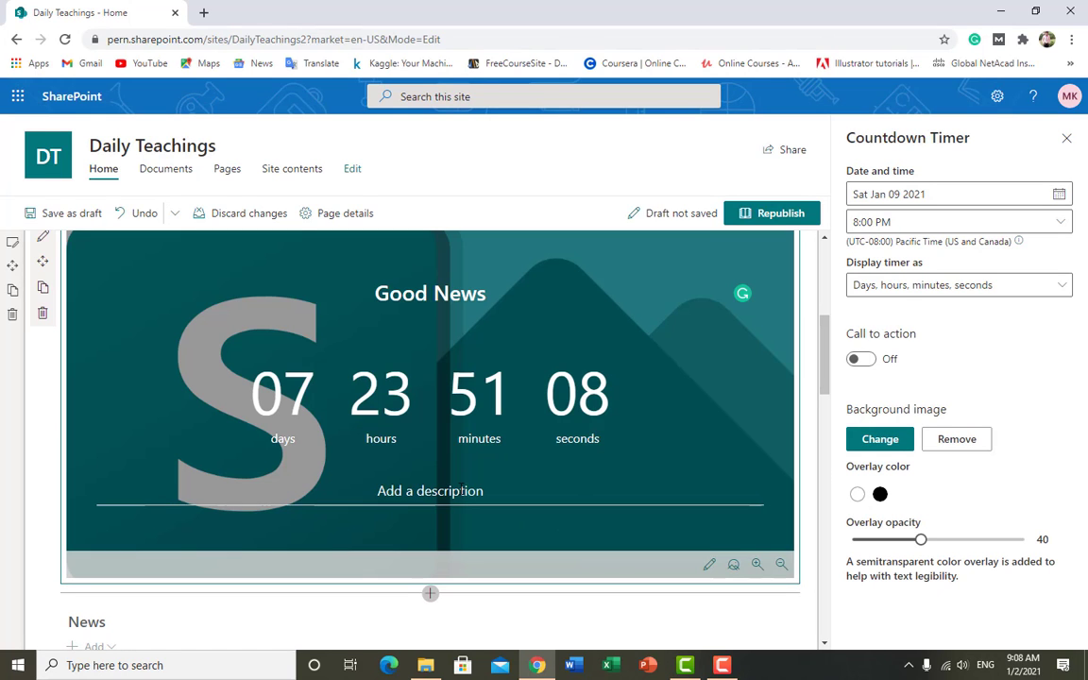
Leave the countdown timer's description empty and republish the home page.
{"action": "left_click", "coordinate": [382, 492]}
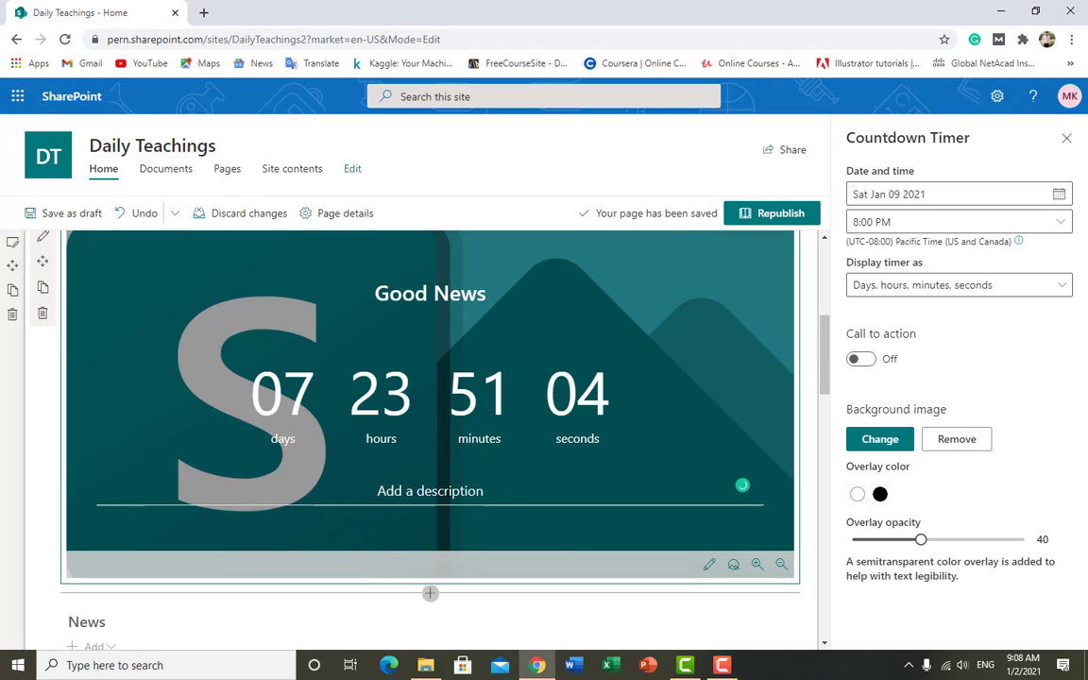
{"action": "scroll", "coordinate": [529, 453], "scroll_direction": "up", "scroll_amount": 2}
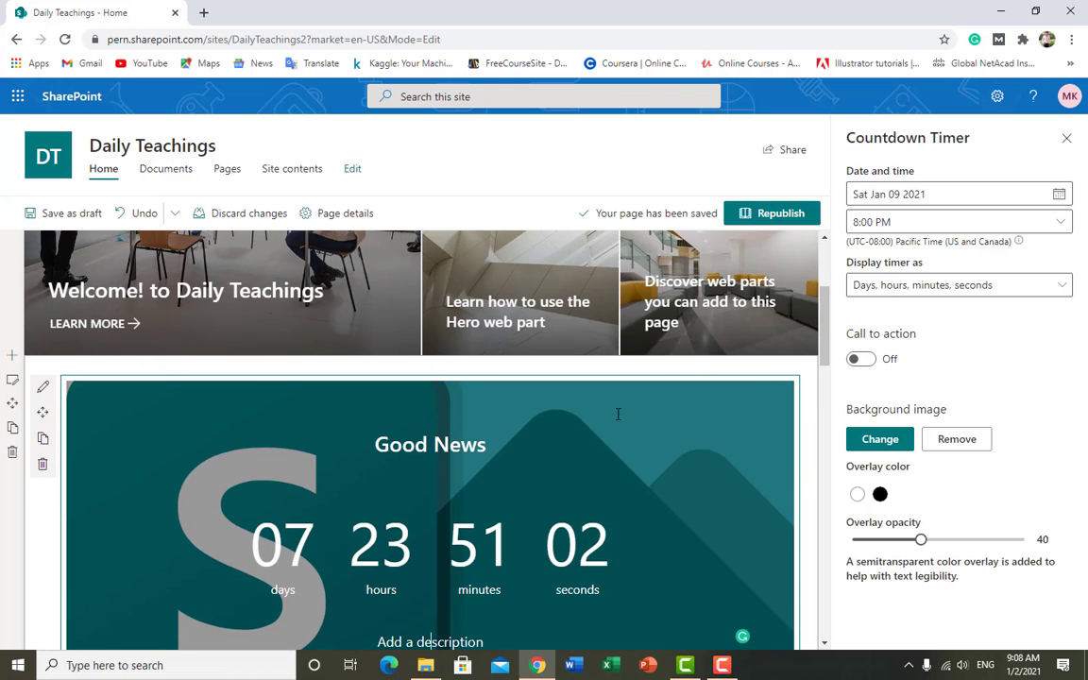
{"action": "left_click", "coordinate": [788, 213]}
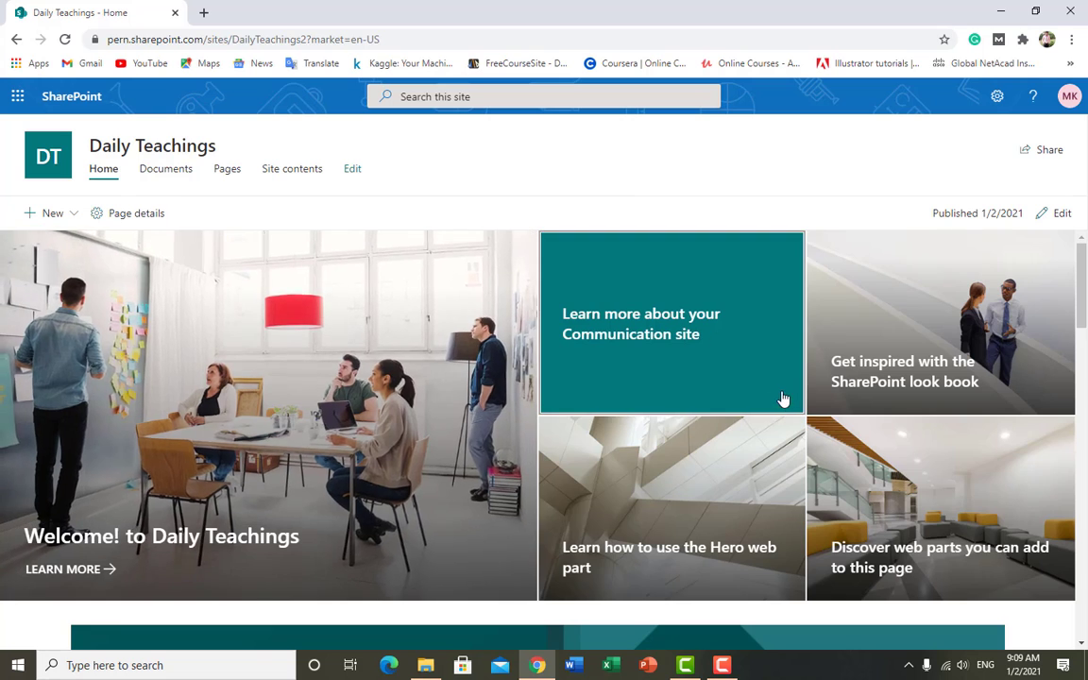
Look over the published home page, including the Good News countdown and the options for adding news.
{"action": "scroll", "coordinate": [782, 396], "scroll_direction": "down", "scroll_amount": 3}
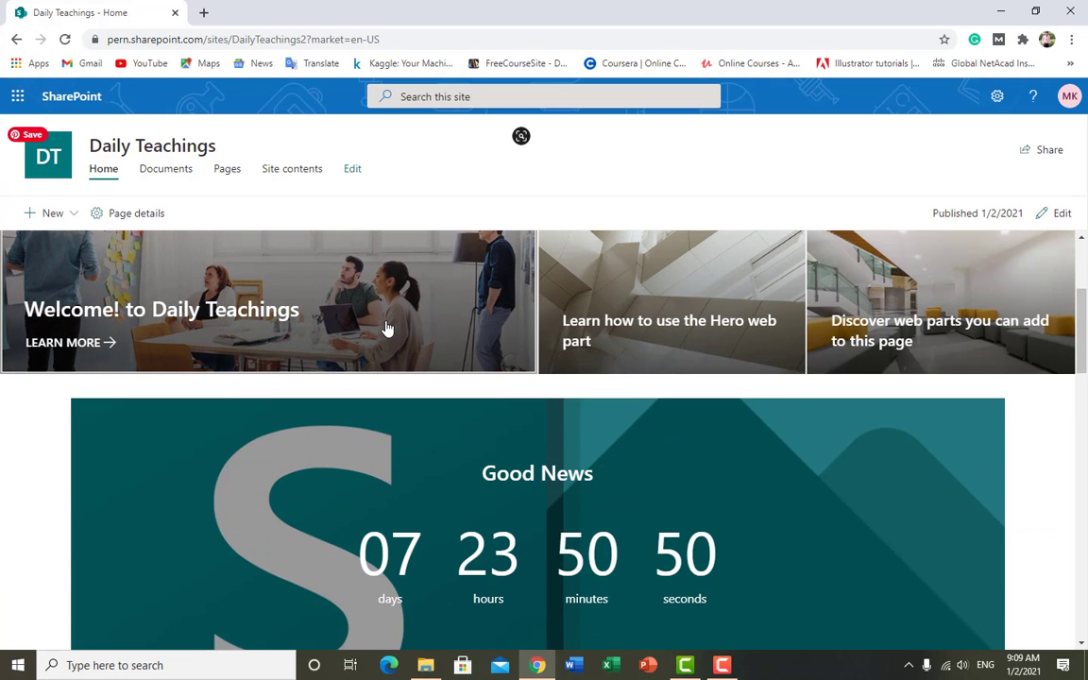
{"action": "scroll", "coordinate": [430, 330], "scroll_direction": "up", "scroll_amount": 1}
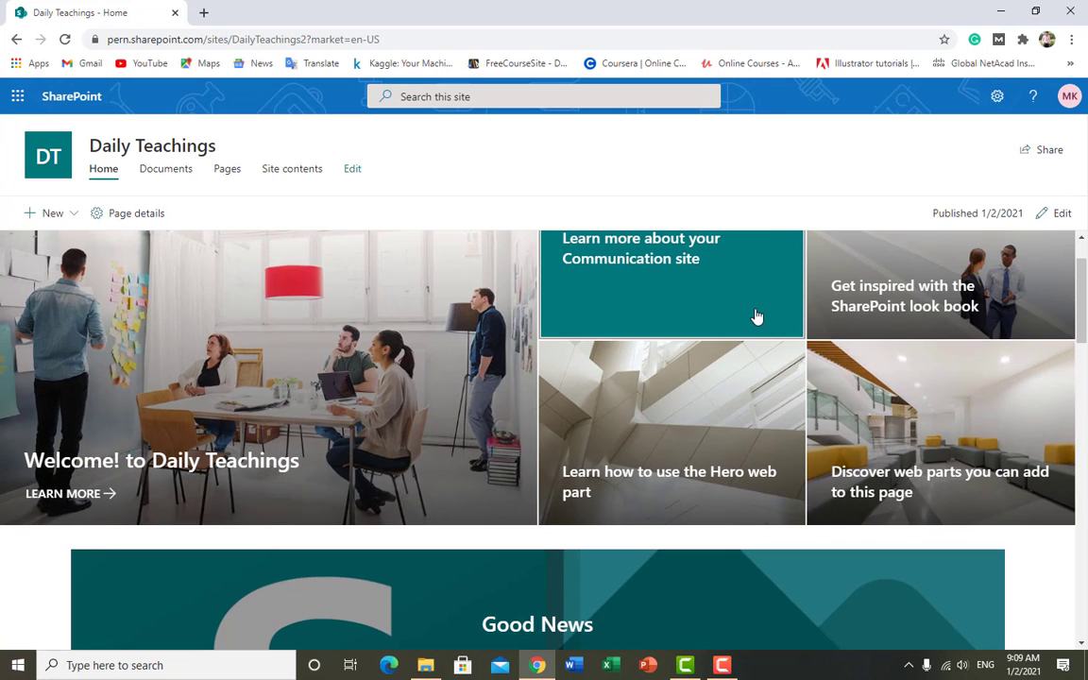
{"action": "scroll", "coordinate": [755, 316], "scroll_direction": "down", "scroll_amount": 5}
{"action": "scroll", "coordinate": [755, 316], "scroll_direction": "up", "scroll_amount": 2}
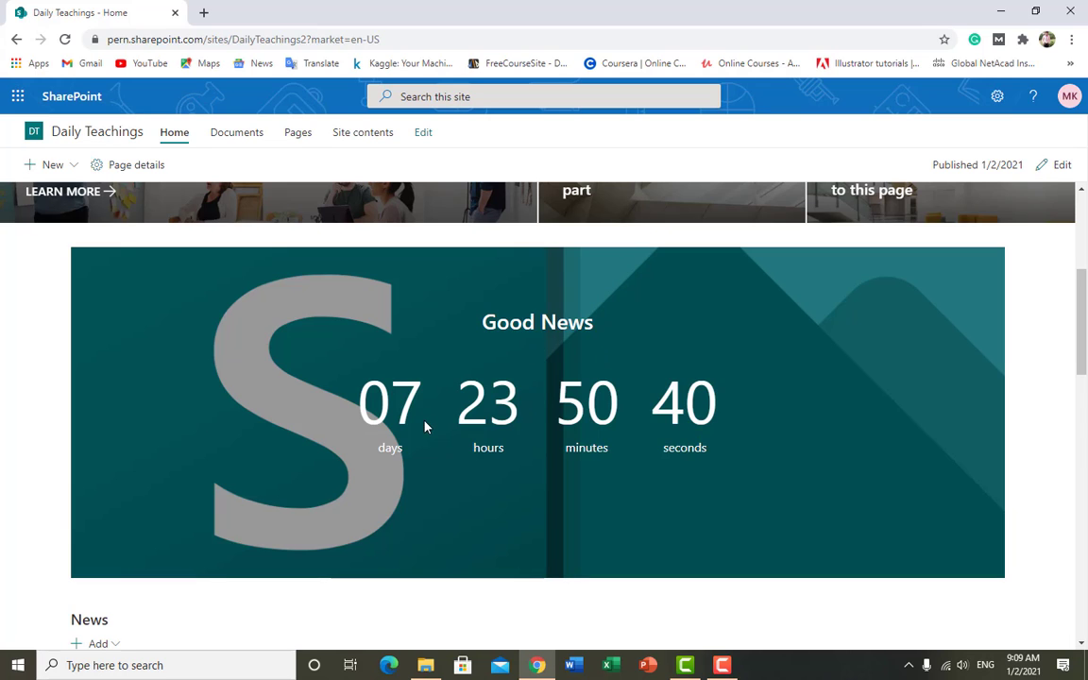
{"action": "scroll", "coordinate": [640, 405], "scroll_direction": "down", "scroll_amount": 4}
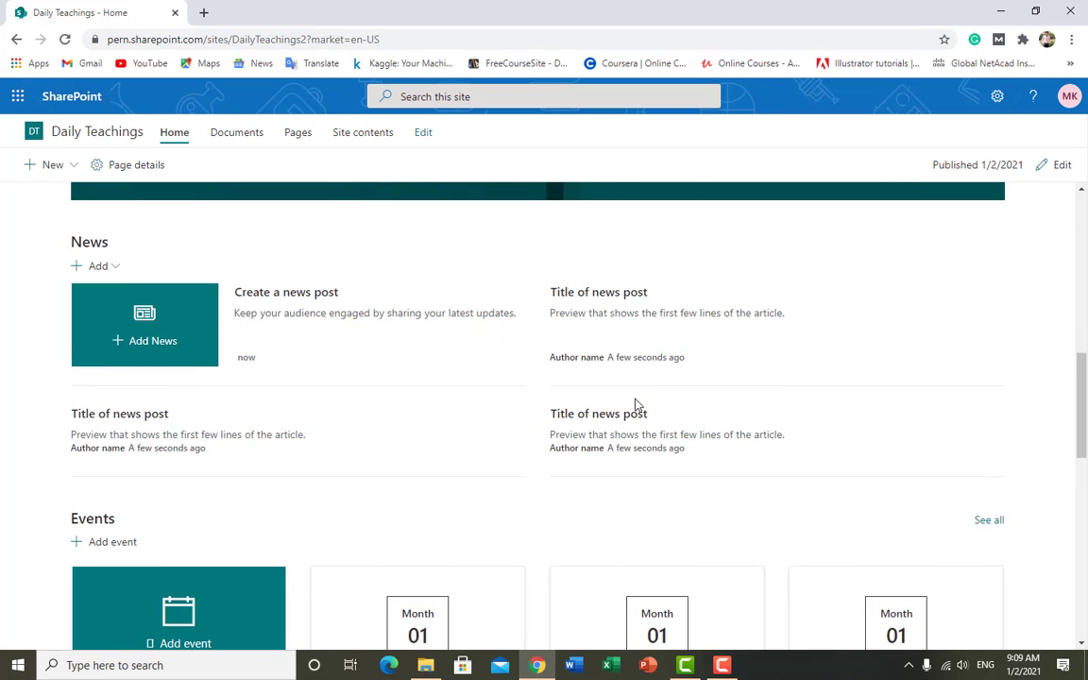
{"action": "left_click", "coordinate": [112, 271]}
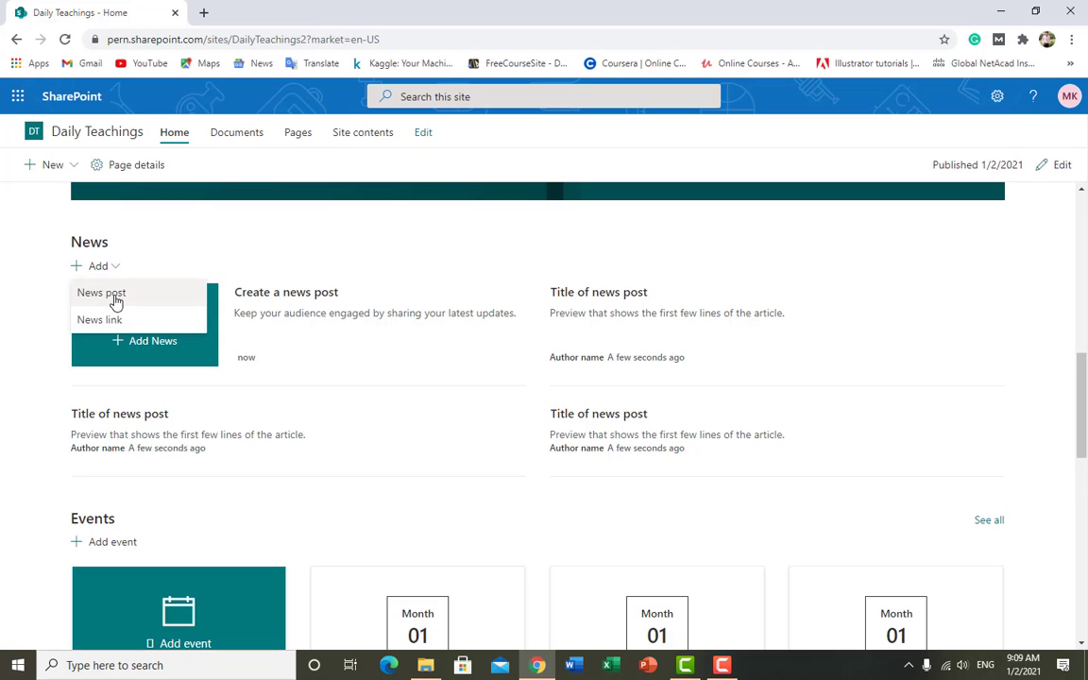
{"action": "scroll", "coordinate": [281, 374], "scroll_direction": "up", "scroll_amount": 5}
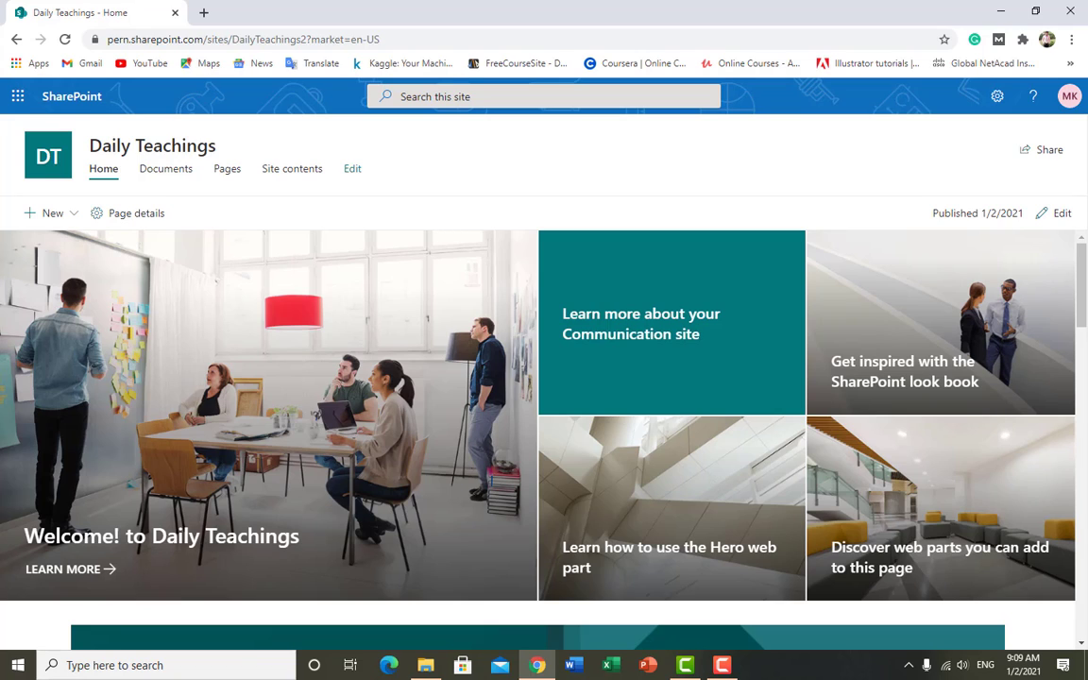
{"action": "left_click", "coordinate": [722, 665]}
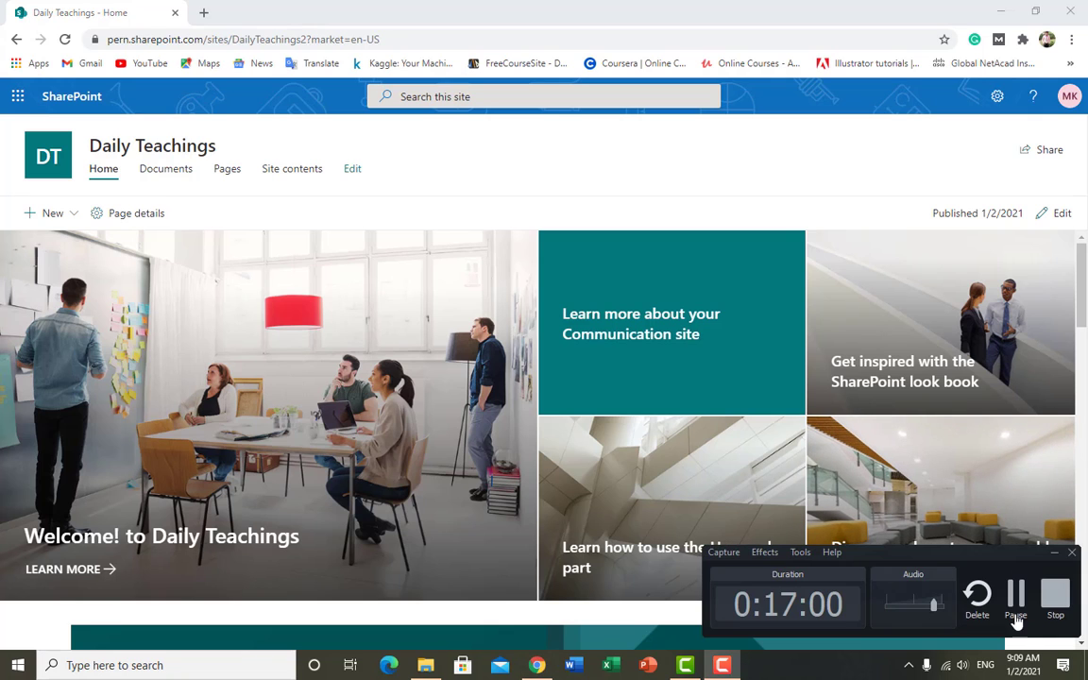